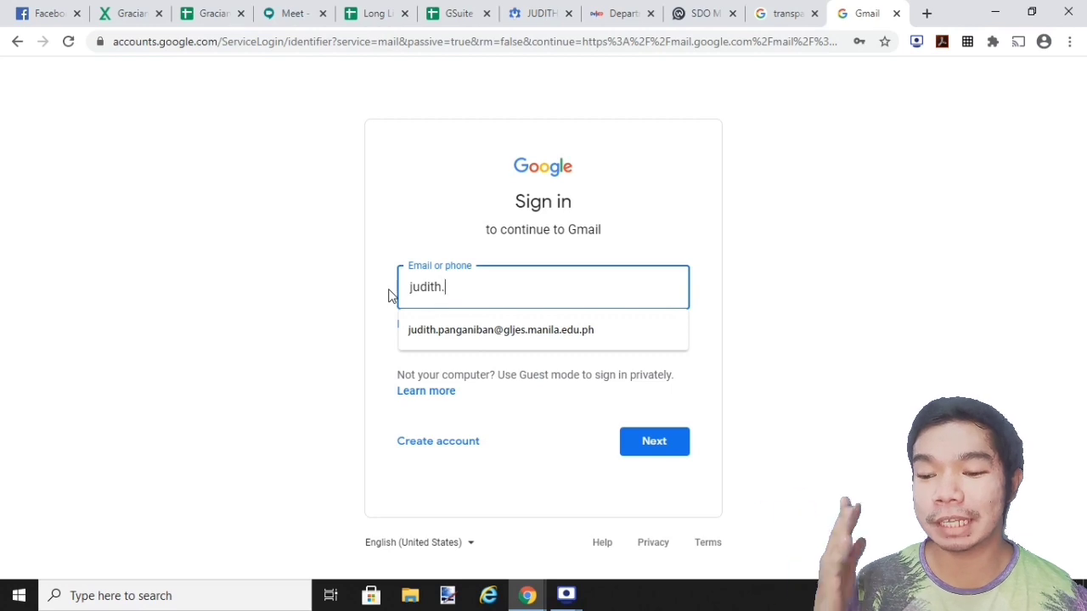
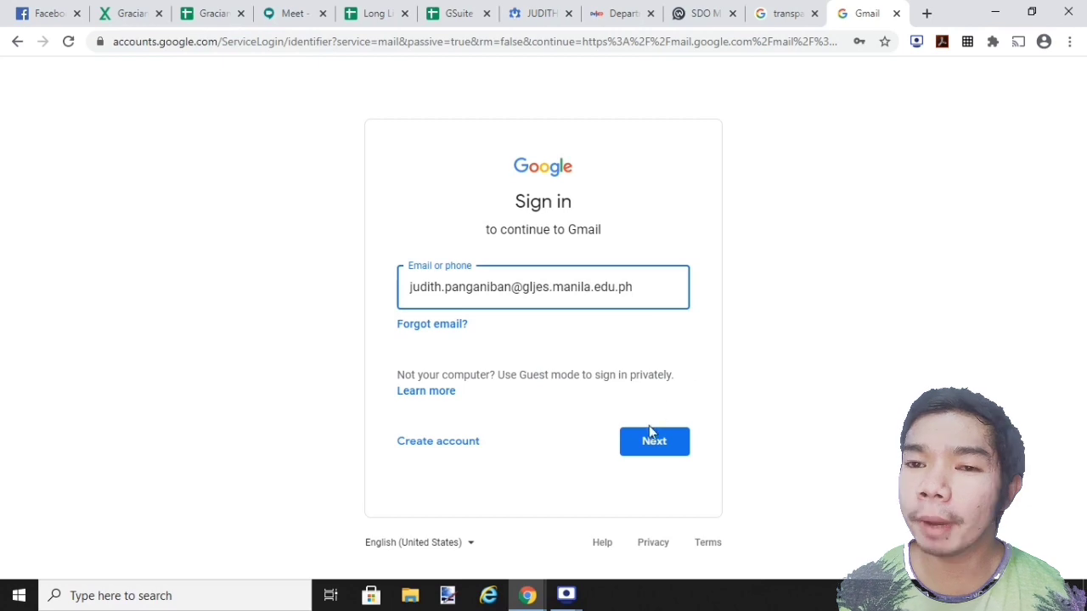
Sign in with the school e-mail and the account password, re-entering the password after an error.
left_click(643, 438)
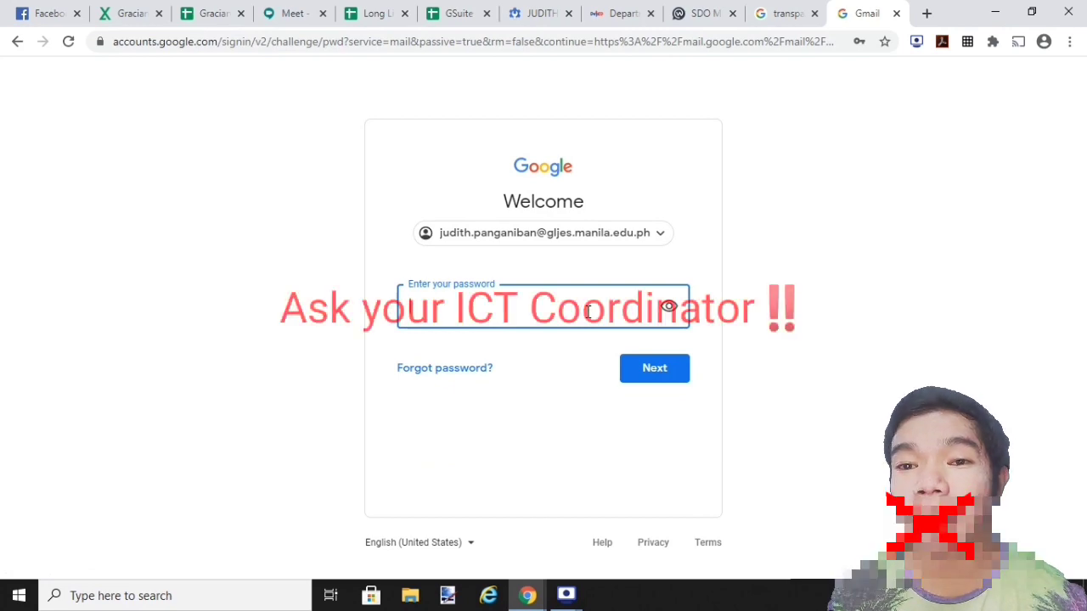
key("Return")
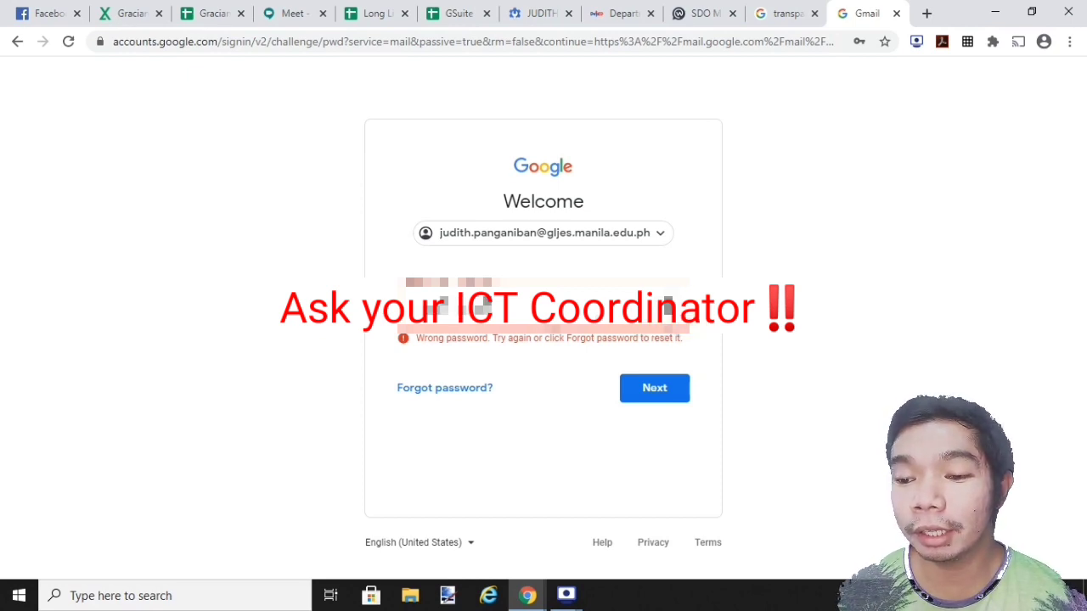
left_click(654, 388)
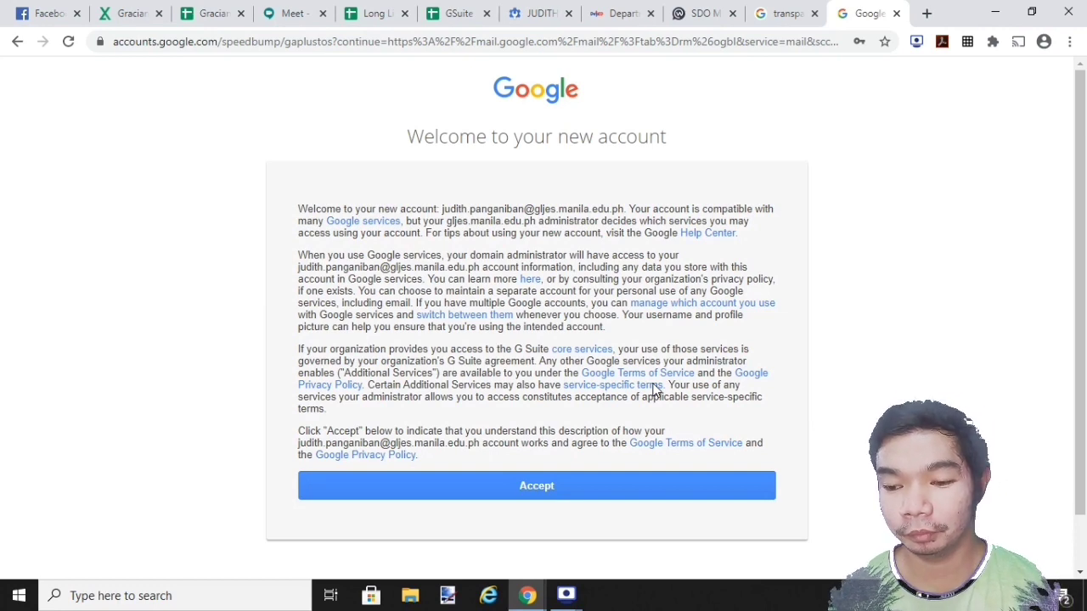
Accept the new-account terms, dismiss the Google Meet popup, and open Manage your Google Account.
left_click(591, 500)
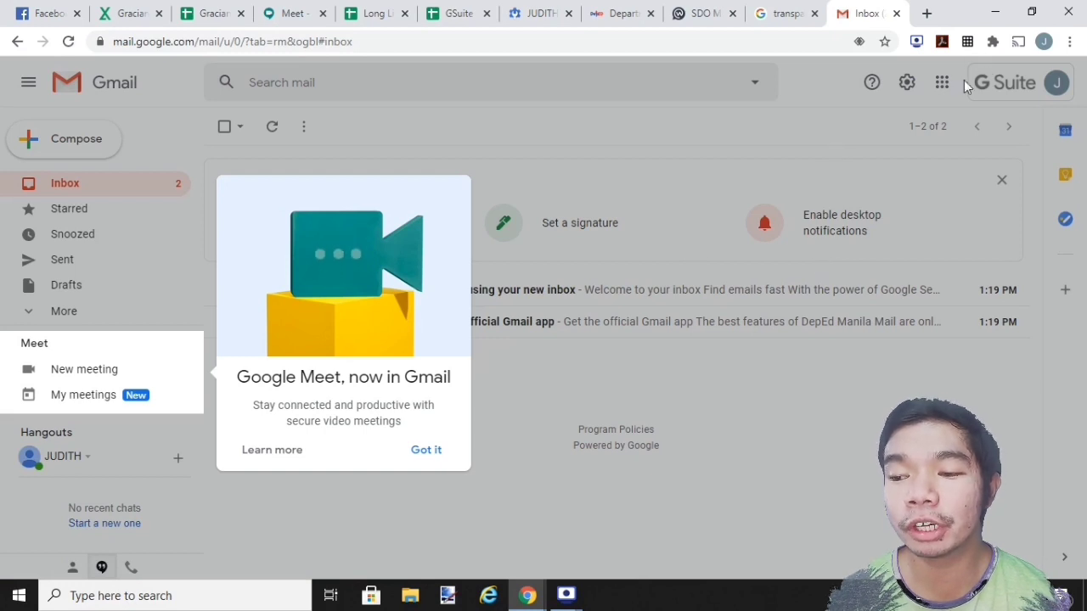
left_click(431, 451)
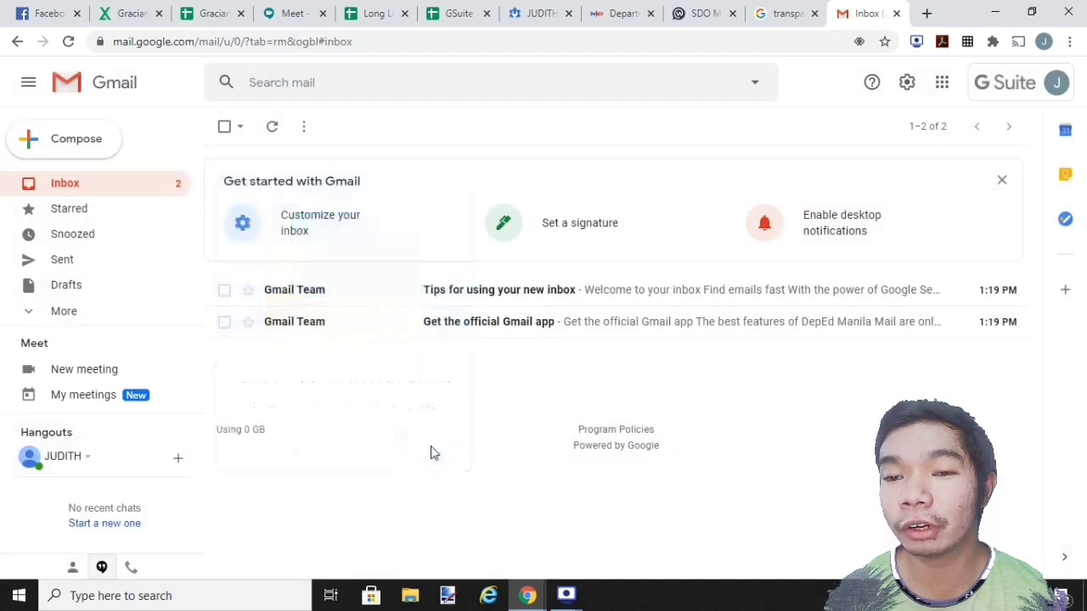
left_click(996, 93)
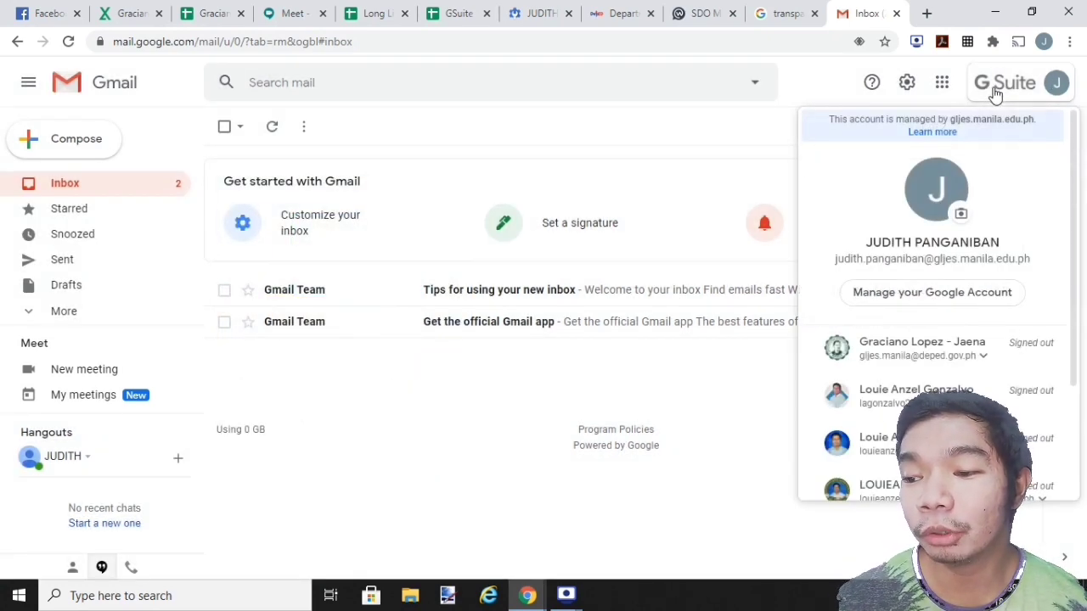
left_click(905, 294)
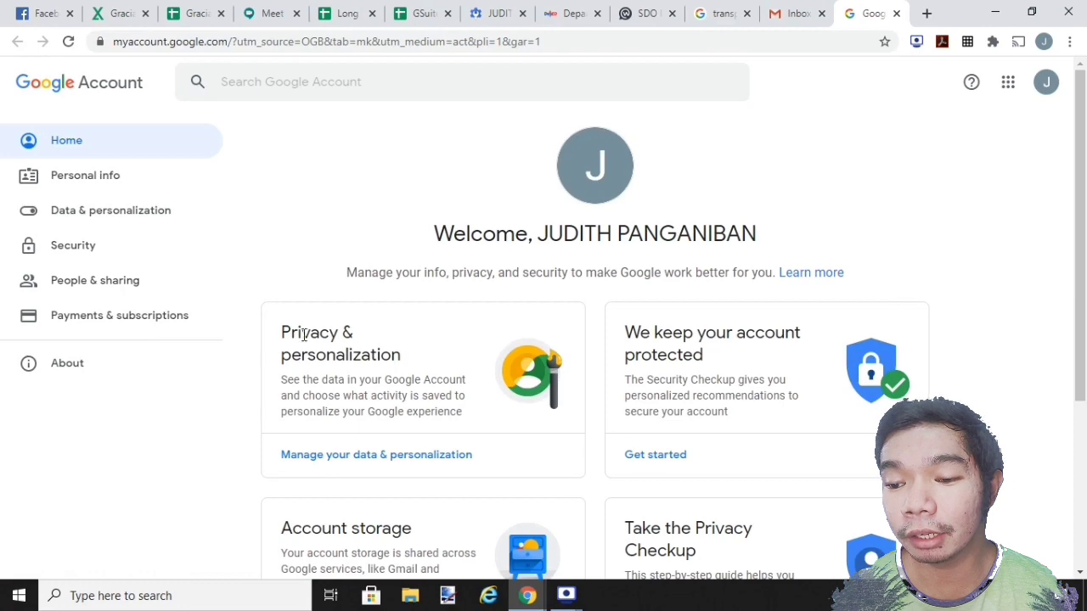
Open the Security password page and verify identity with the current password.
left_click(89, 248)
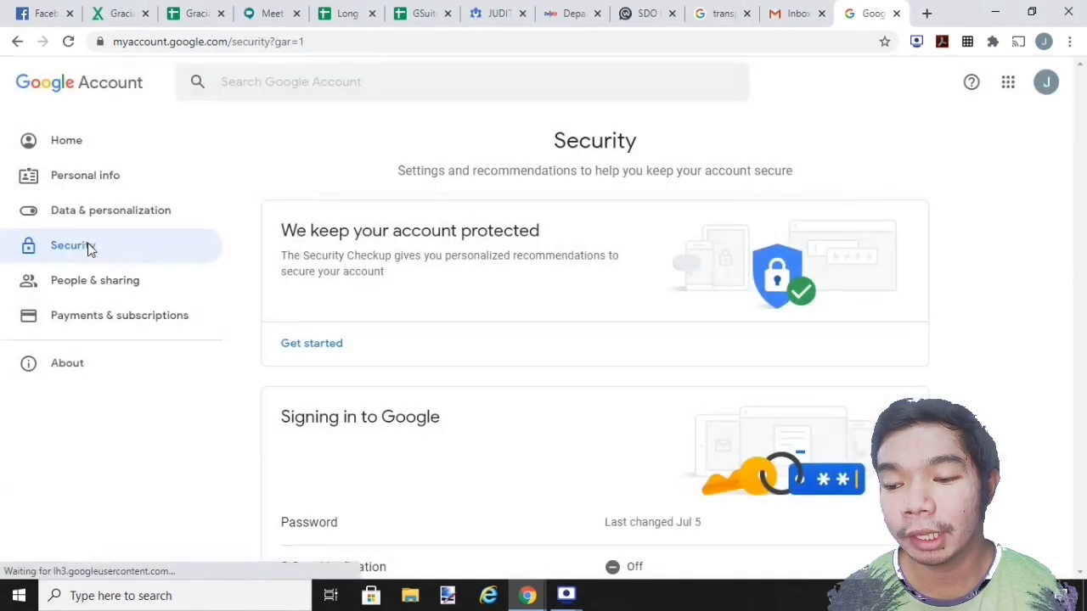
left_click_drag(1080, 239, 1084, 351)
left_click(762, 225)
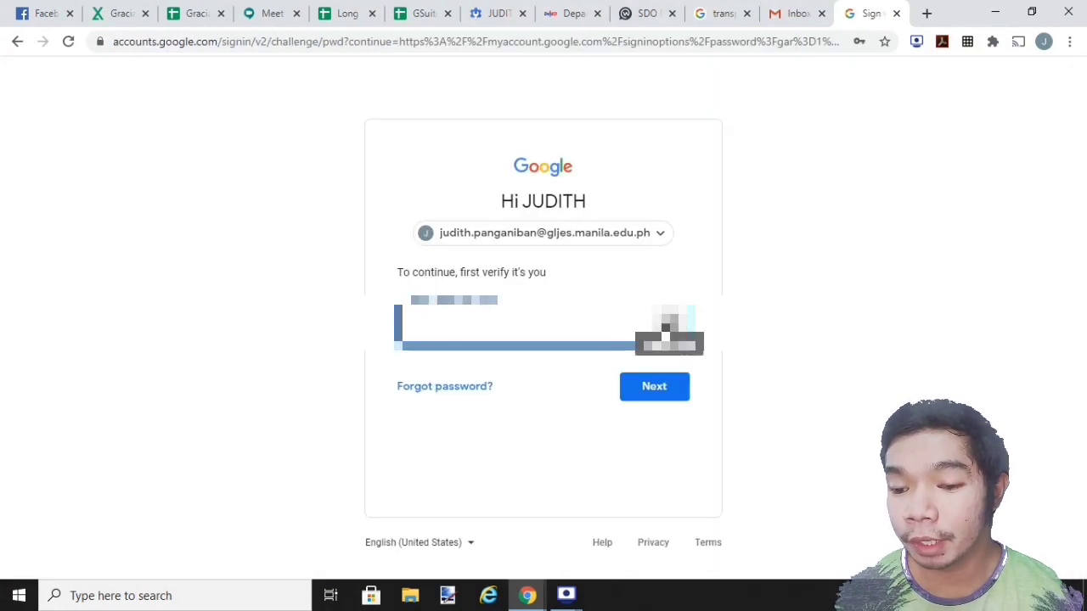
type("**********")
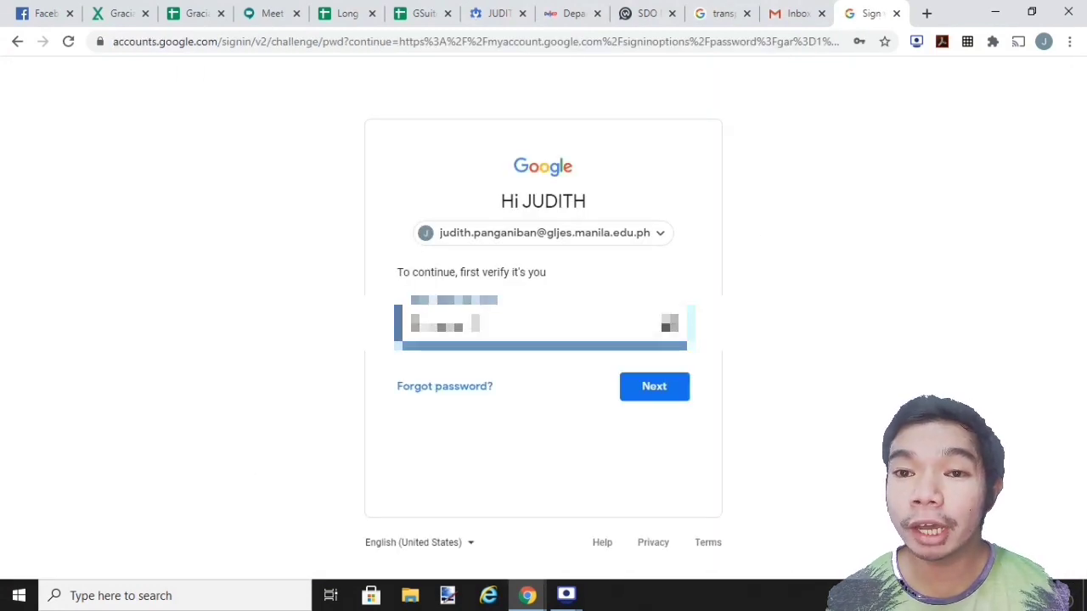
key("Return")
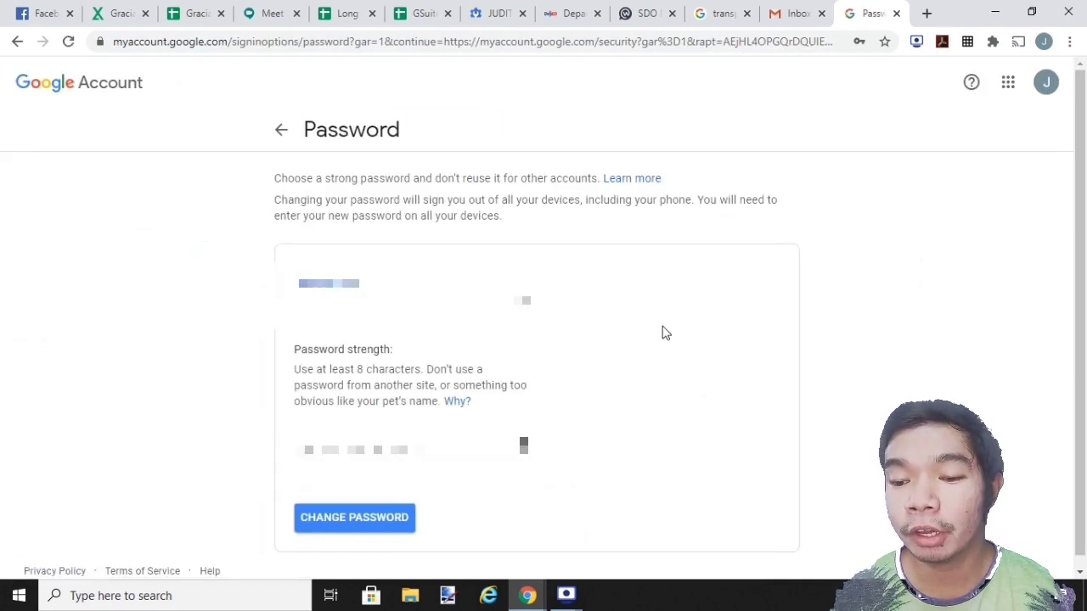
key("Return")
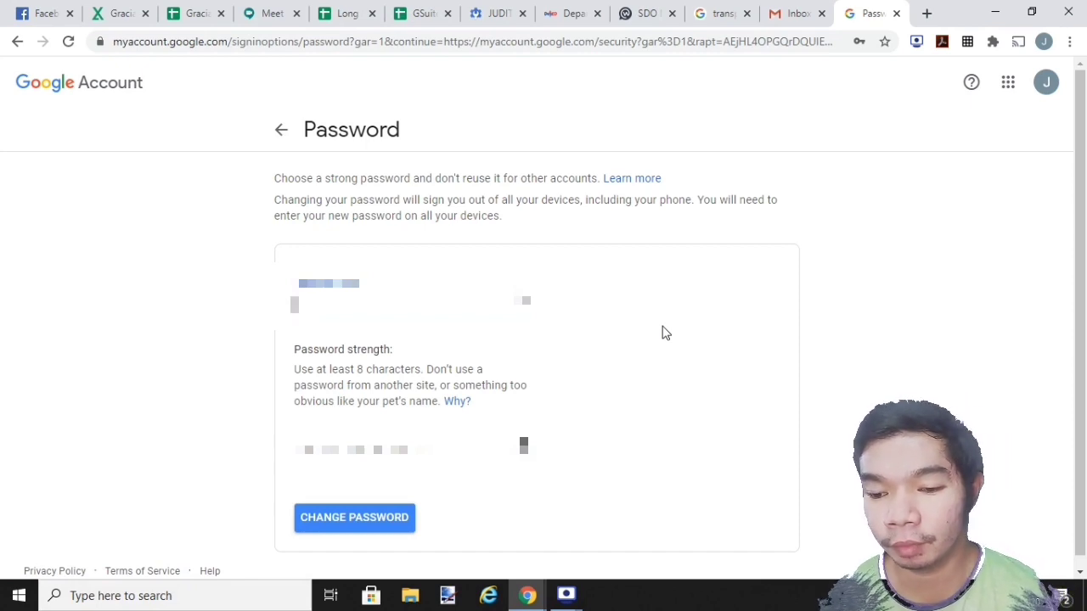
Enter a new password in both fields, retyping it until strength shows Strong.
type("a")
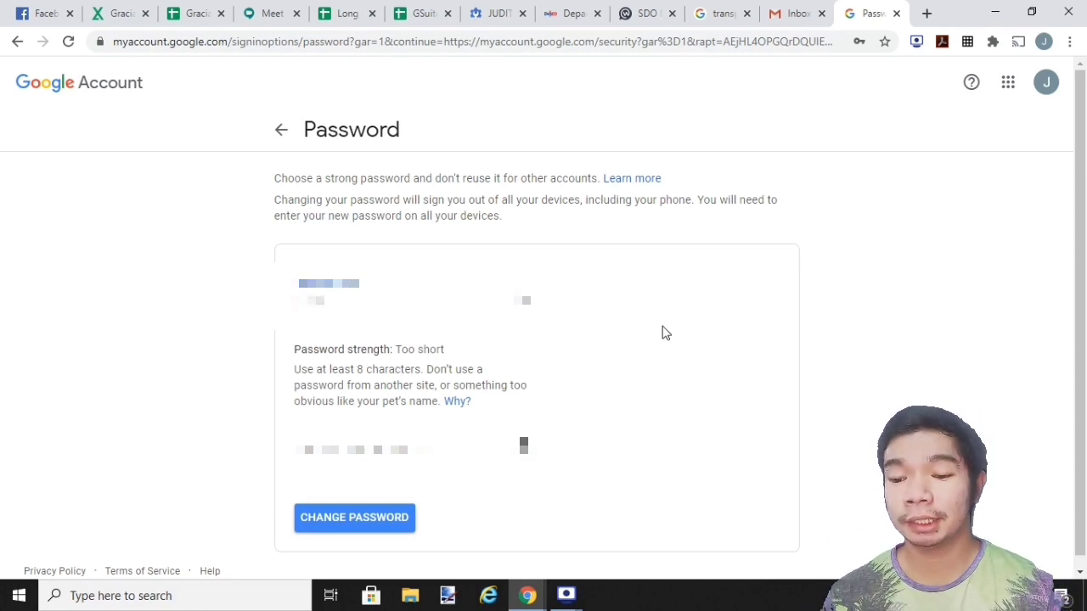
left_click(407, 450)
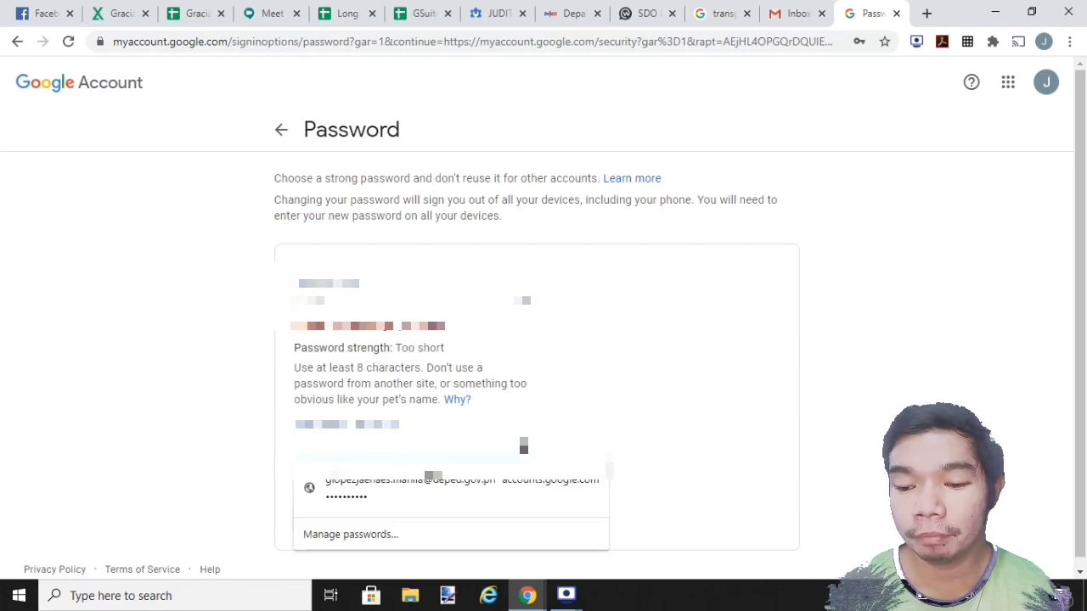
type("********")
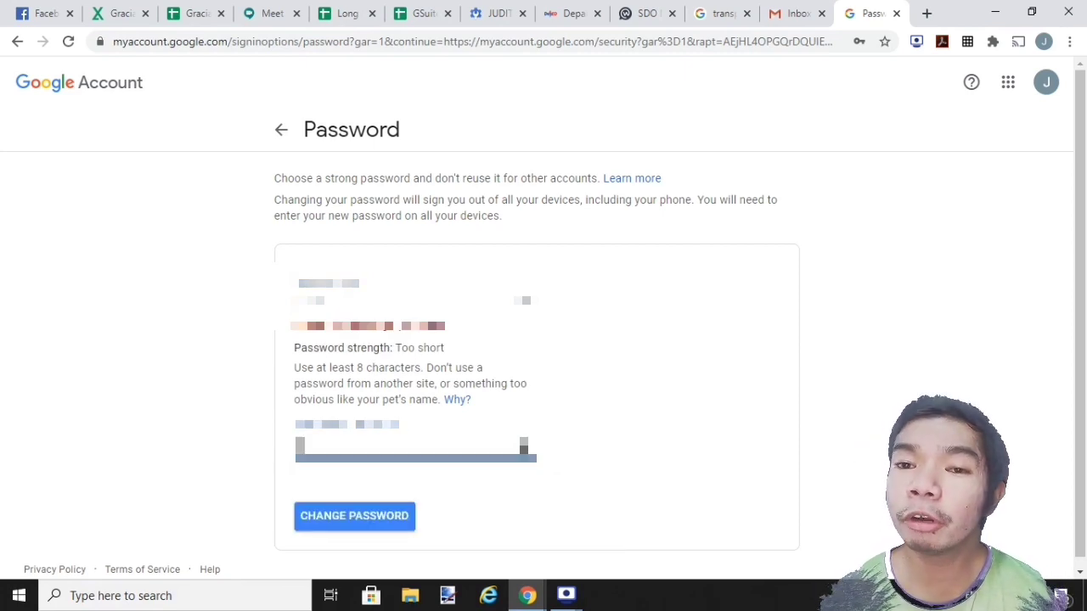
type("*")
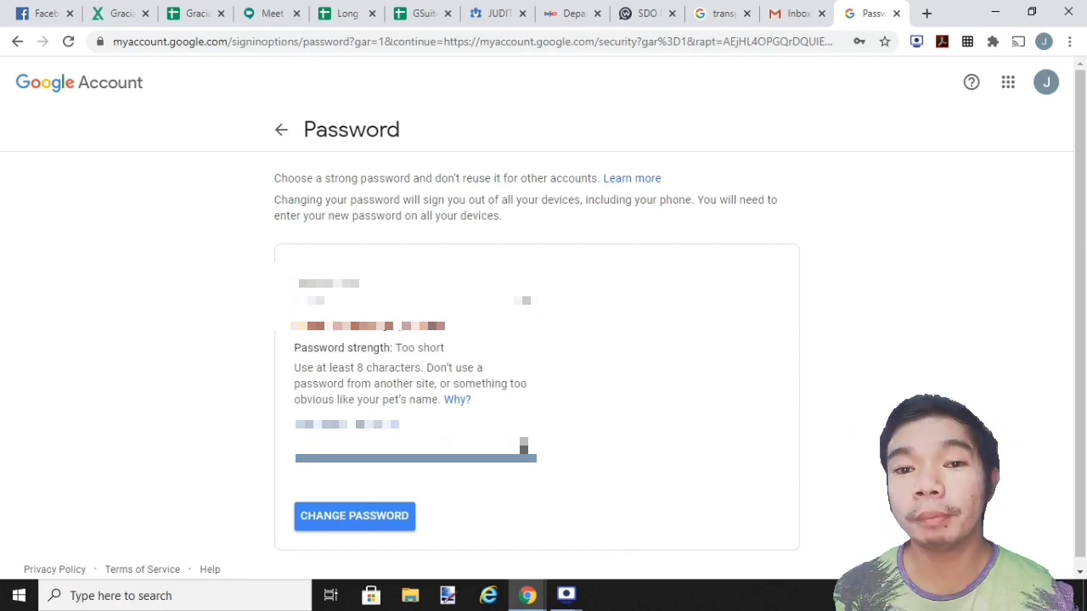
type("*")
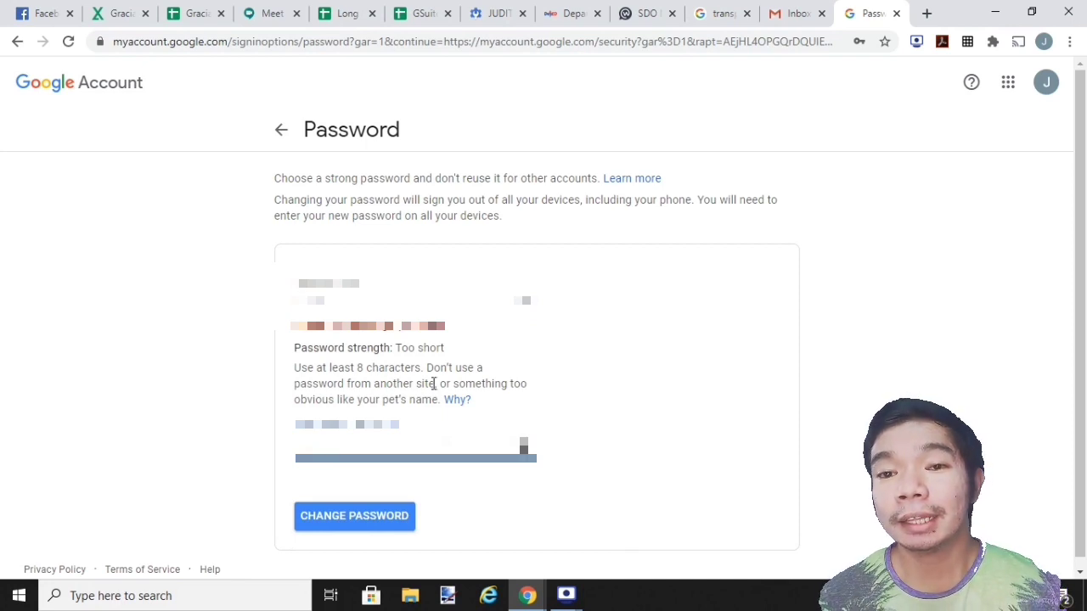
left_click(369, 516)
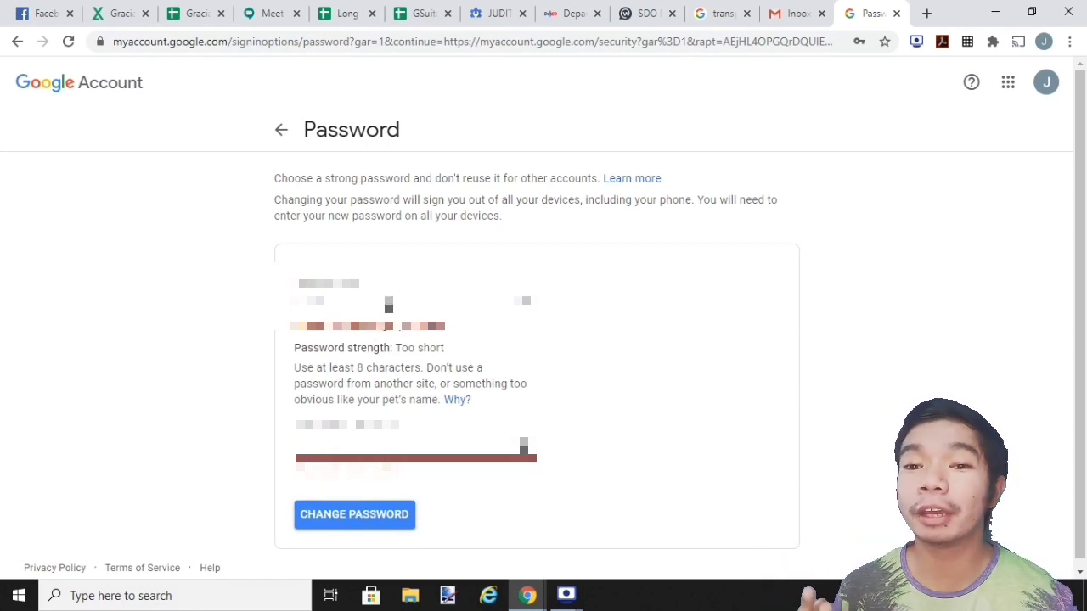
double_click(388, 305)
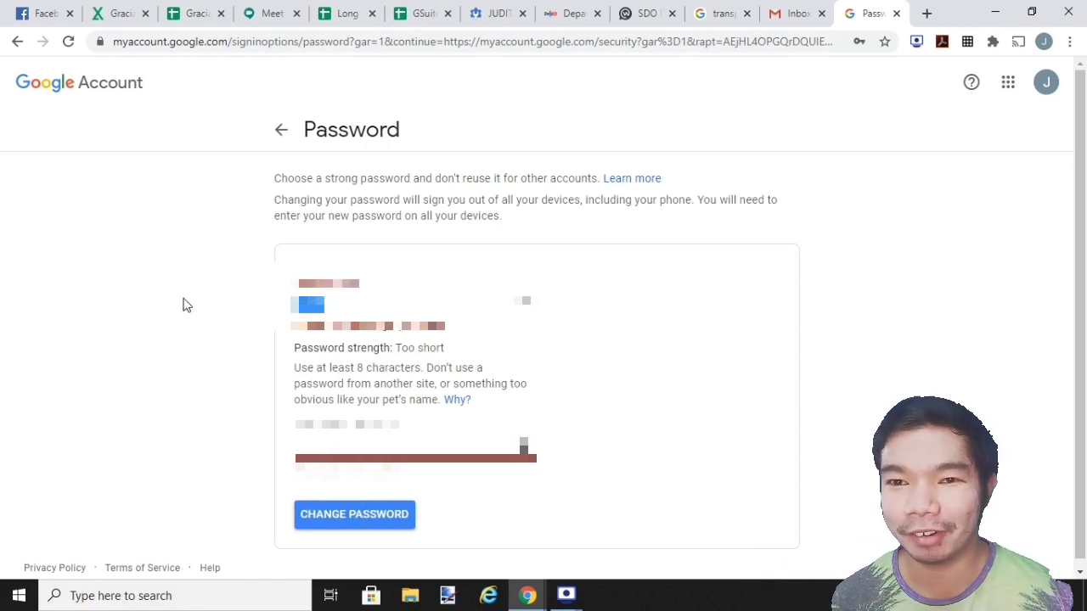
key("BackSpace")
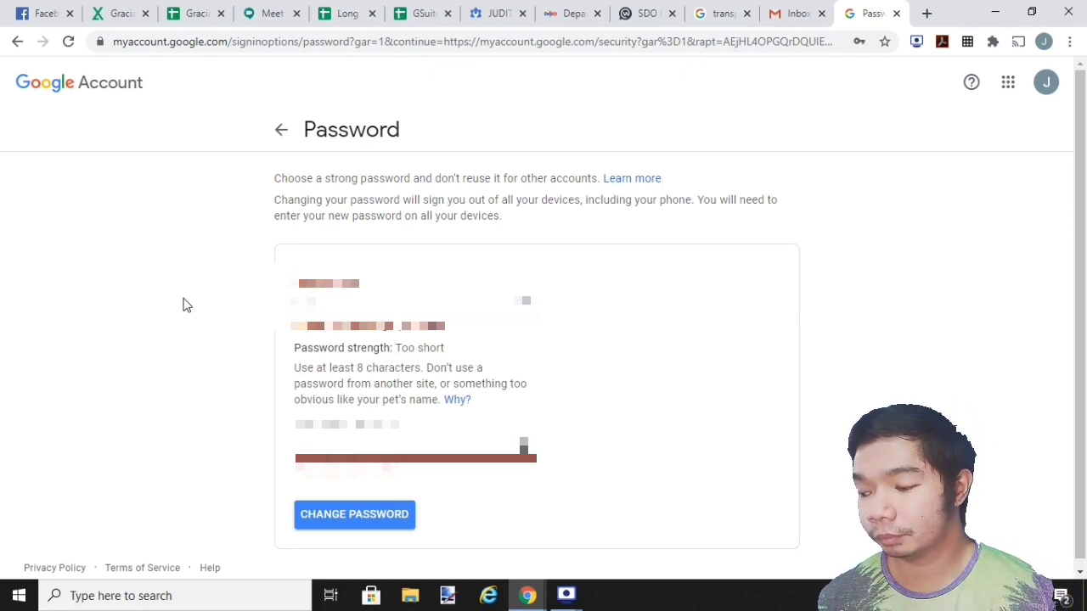
type("********")
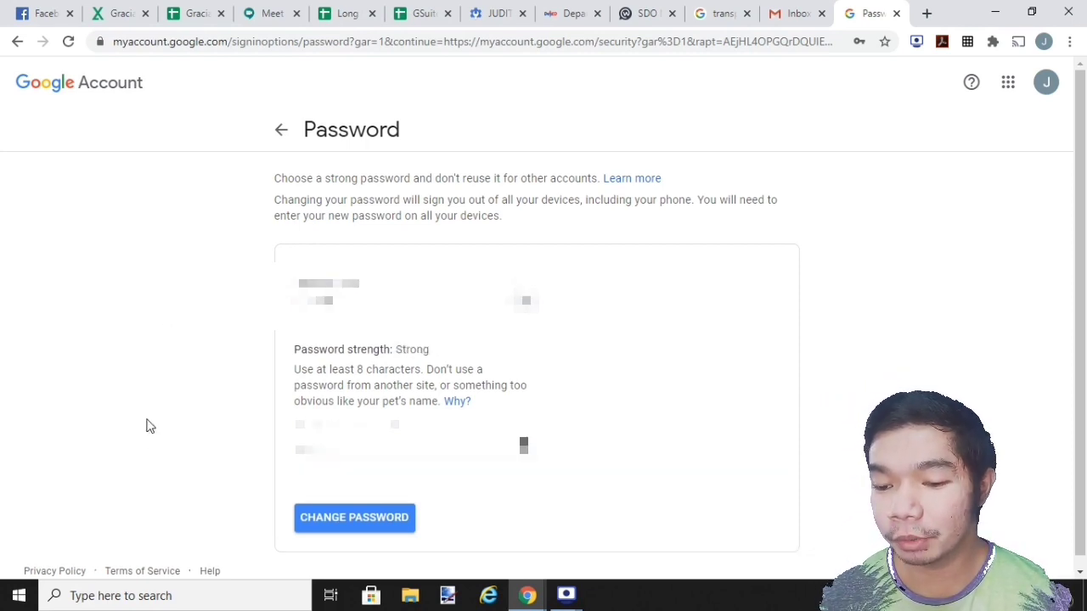
key("Tab")
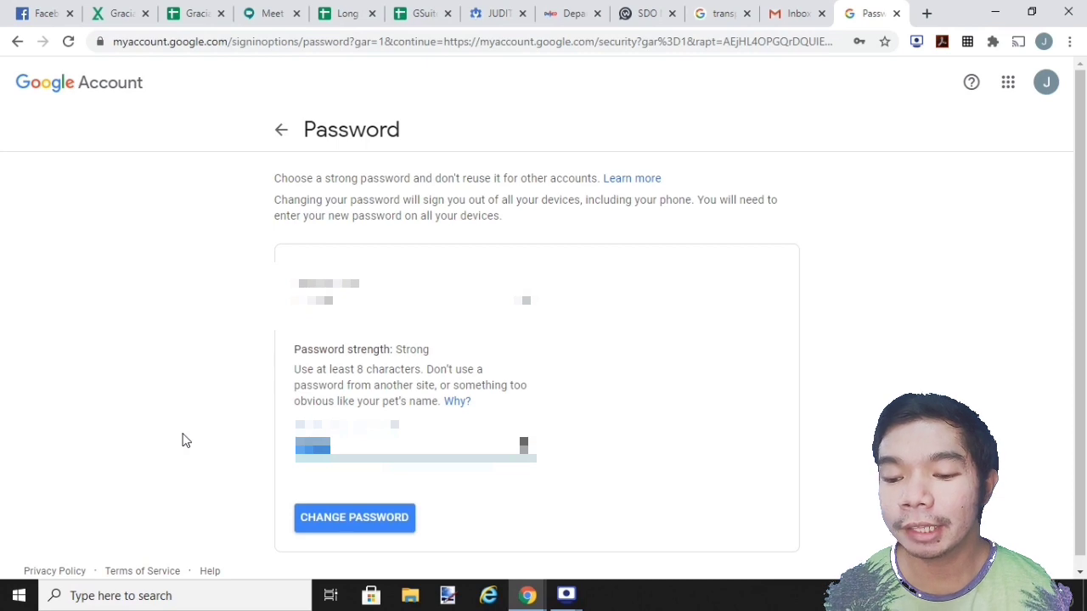
type("*")
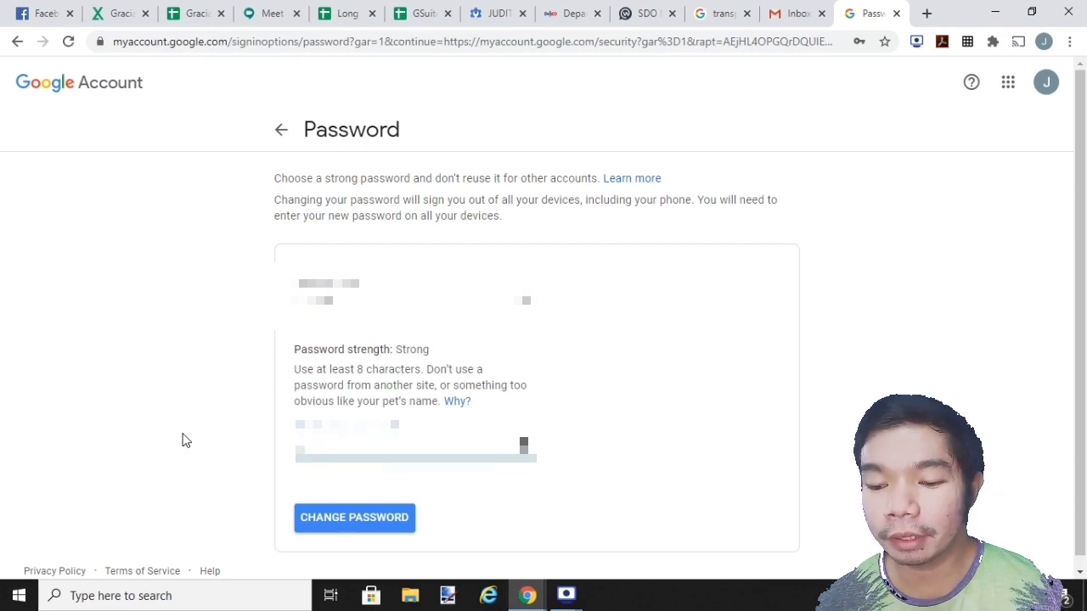
type("*")
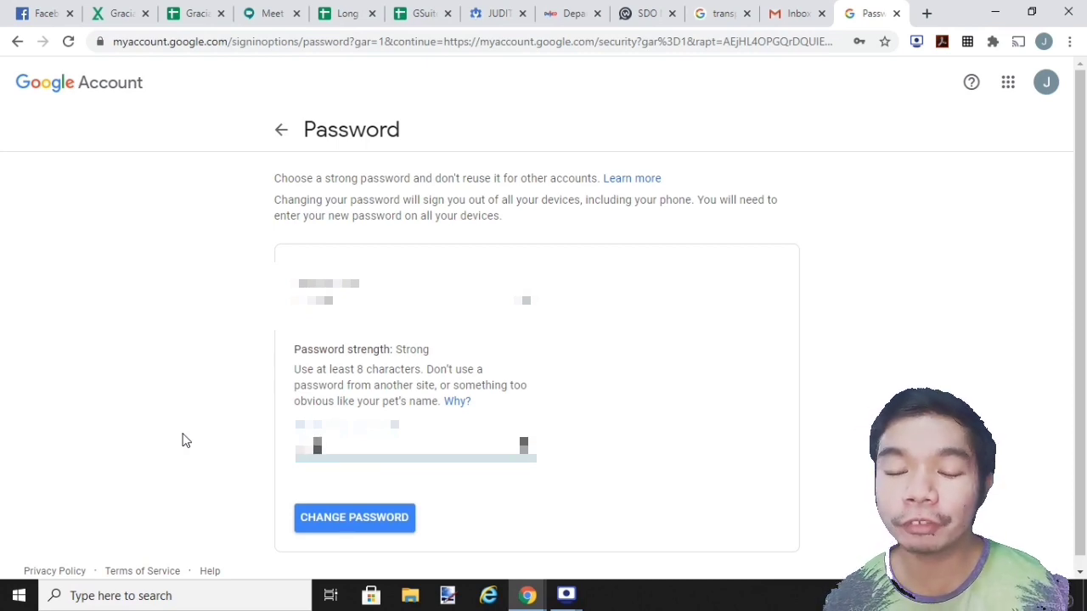
type("*")
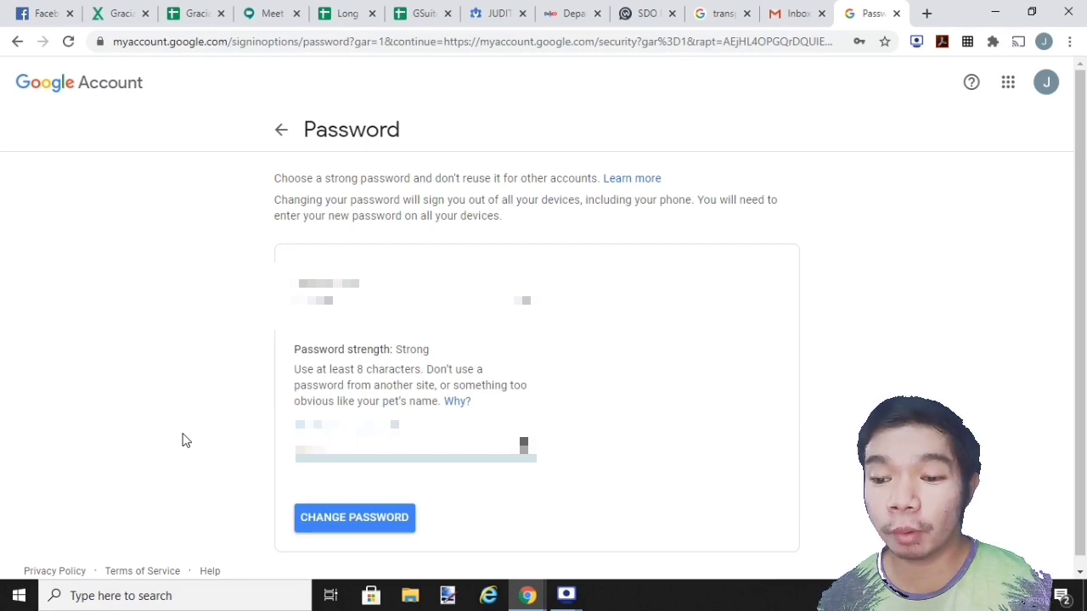
Apply the new password with CHANGE PASSWORD and decline saving it in the browser.
left_click(345, 519)
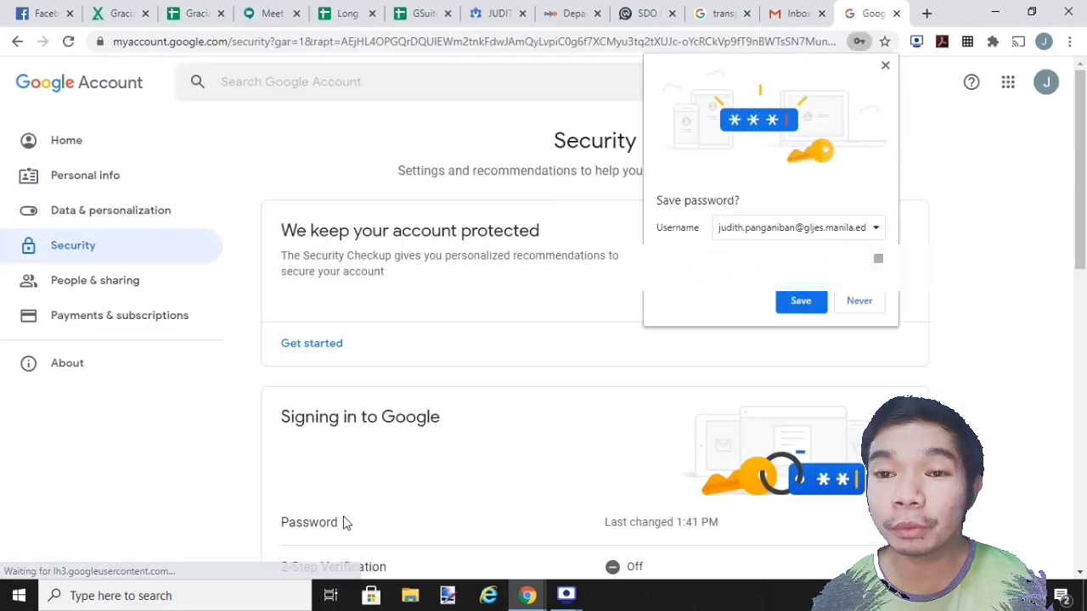
left_click(860, 302)
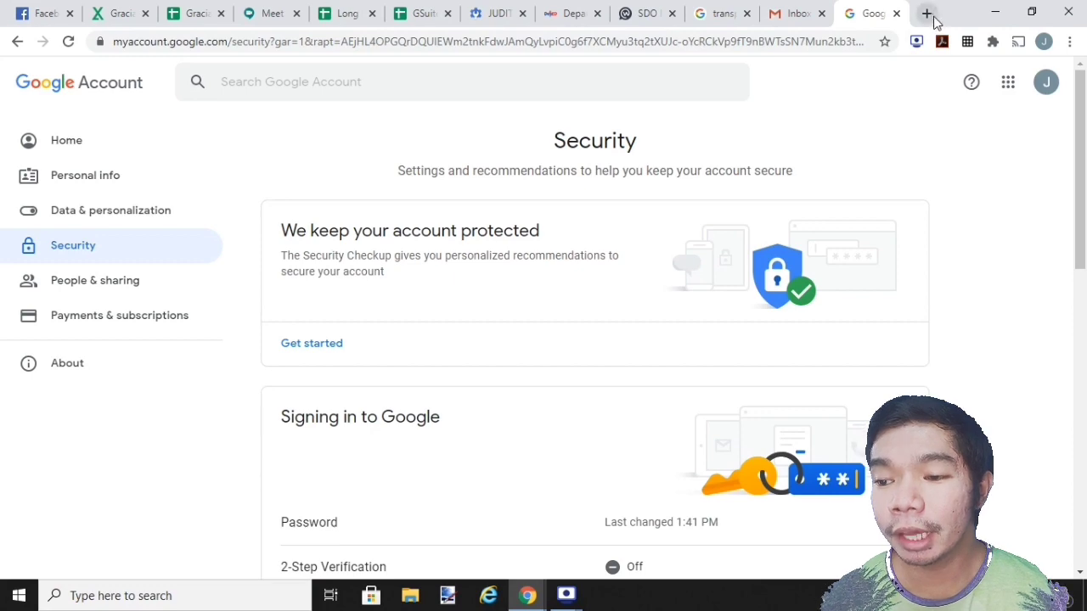
left_click(1008, 82)
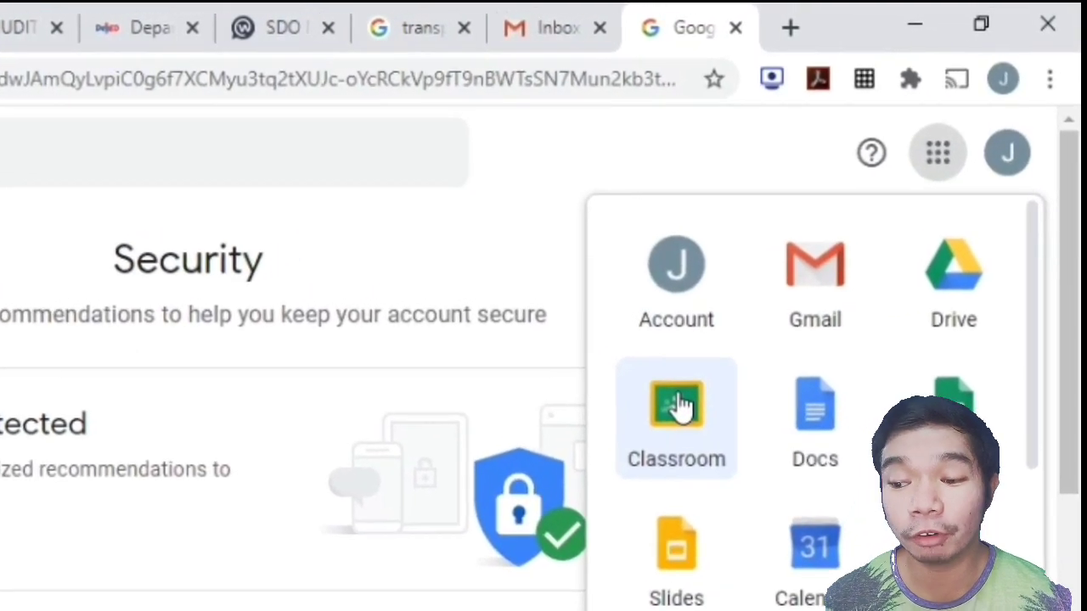
Open Classroom from the apps grid with this account and start the Create class form.
left_click(679, 406)
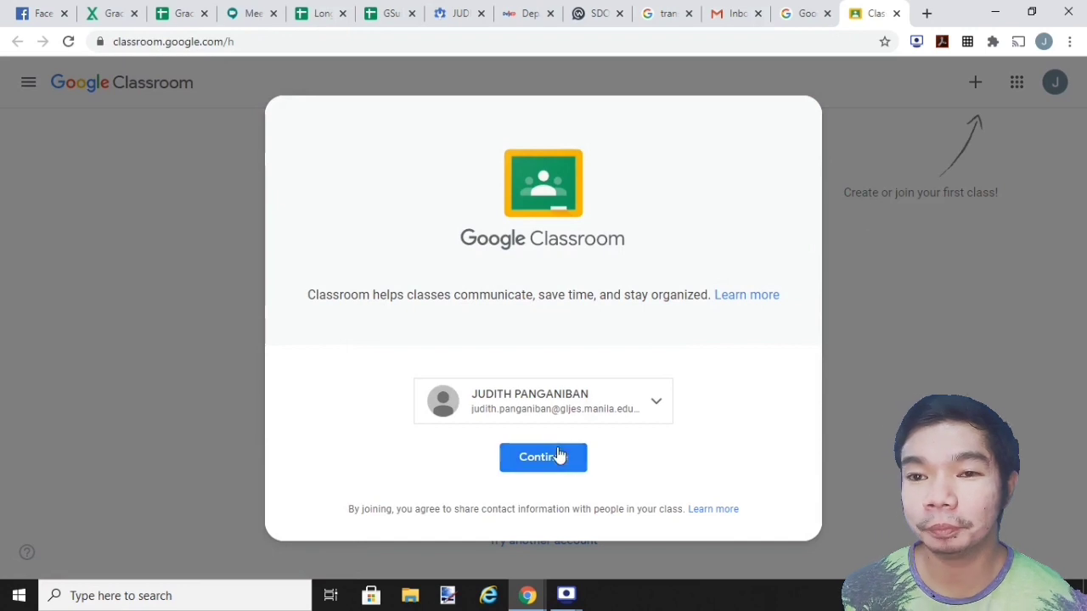
left_click(552, 462)
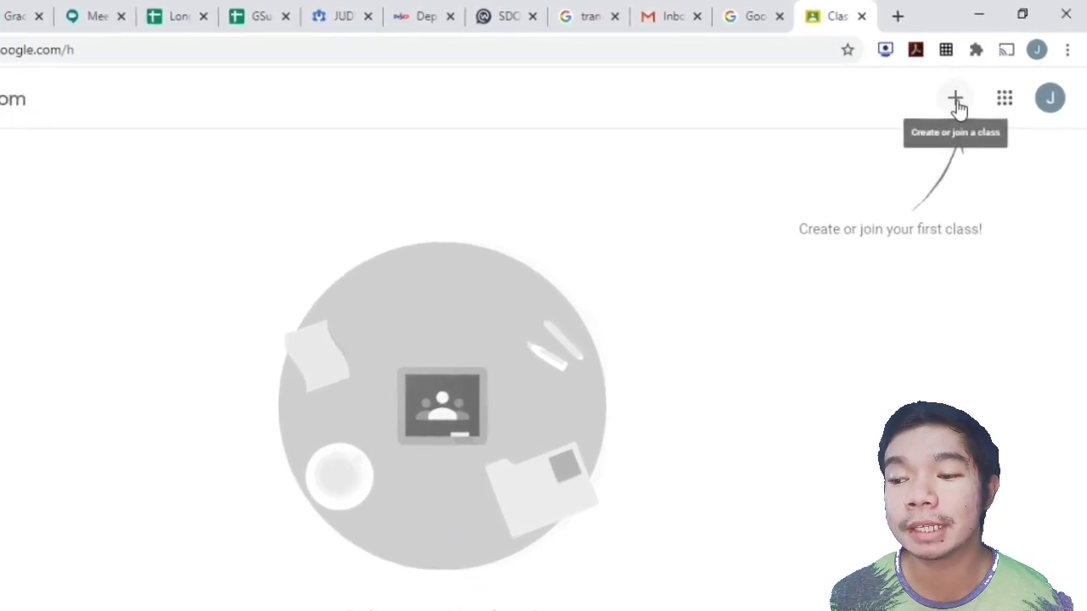
left_click(955, 100)
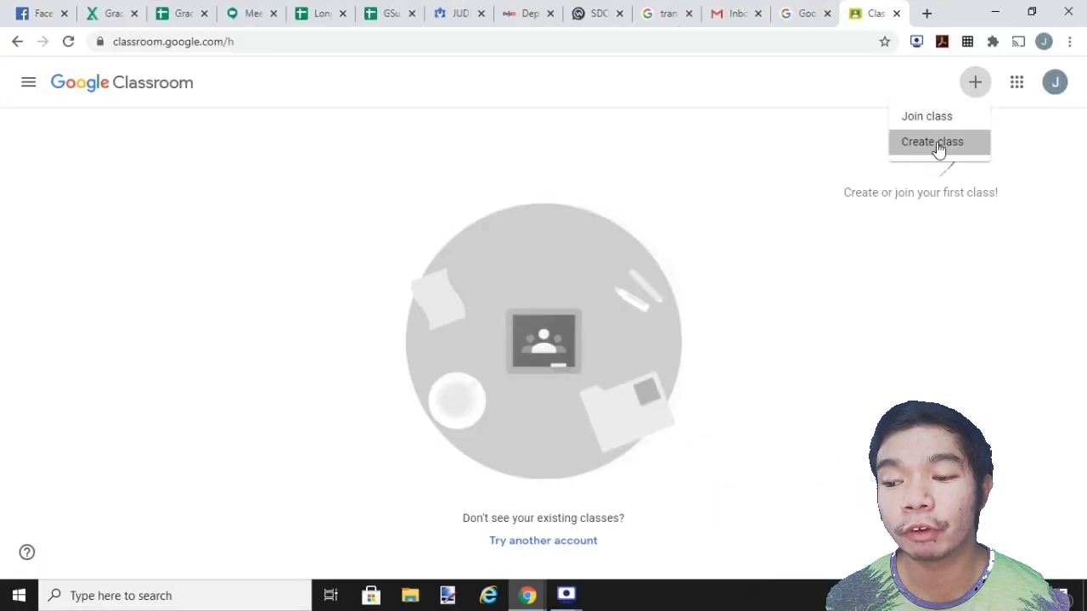
left_click(828, 251)
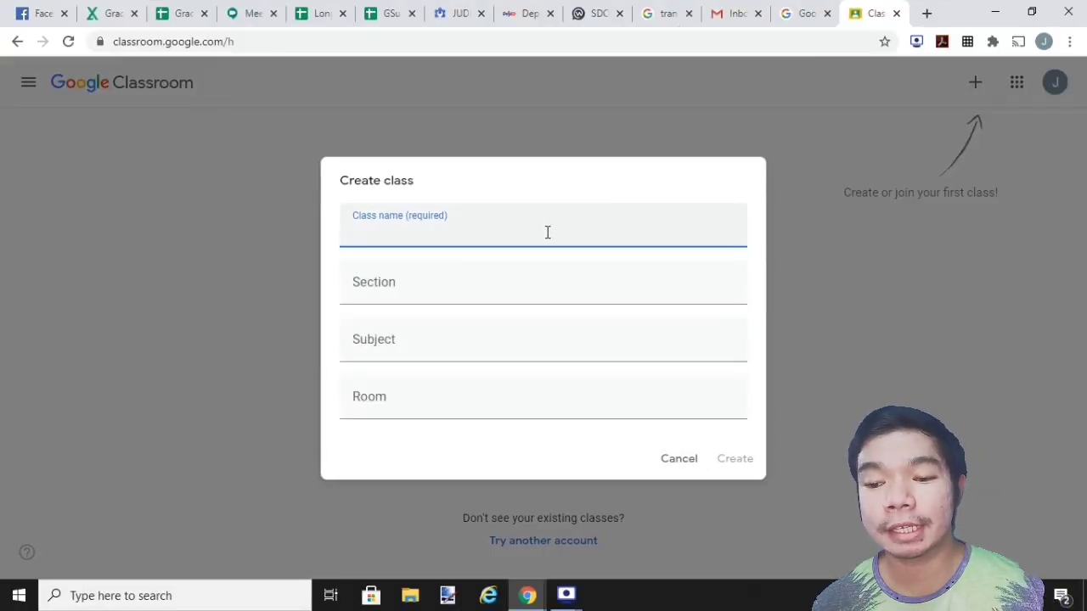
Create a class named English VI with section Diligence and subject English VI.
type("English")
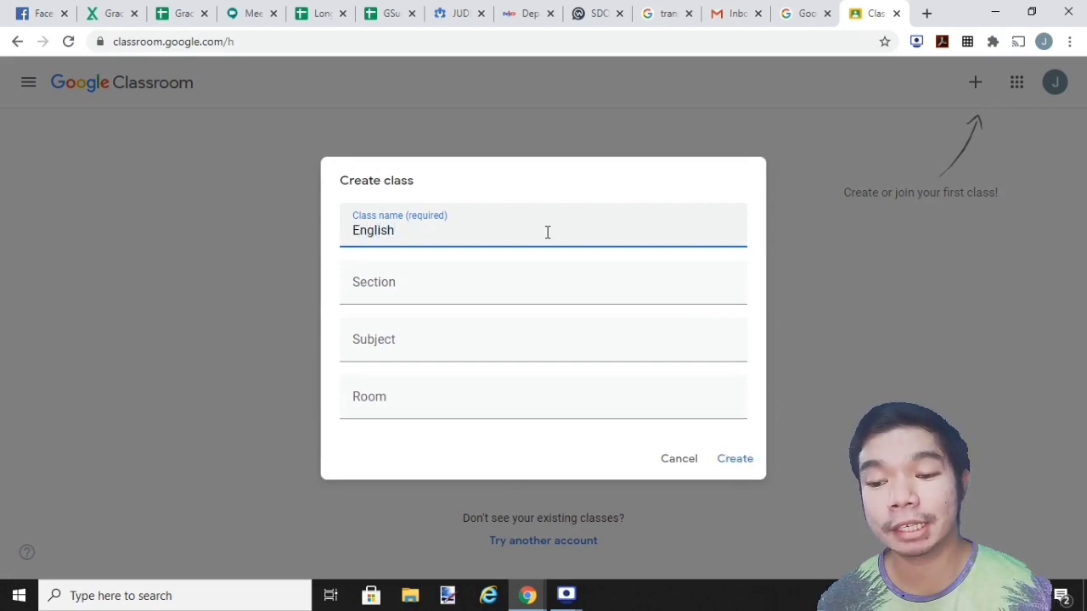
type(" VI")
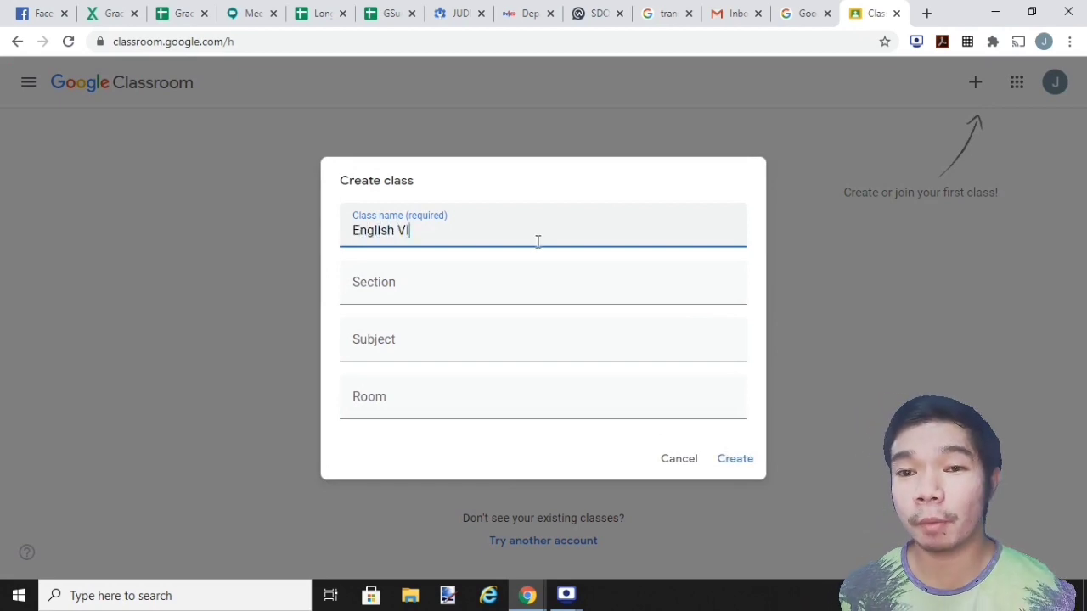
left_click(470, 289)
type("Diligence")
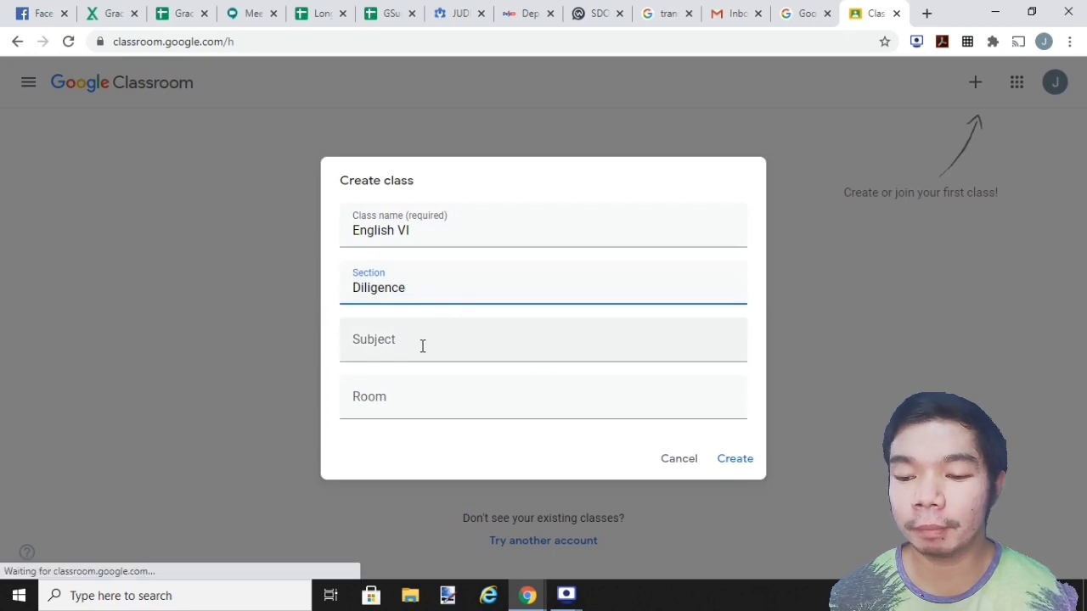
left_click(422, 347)
type("Eng")
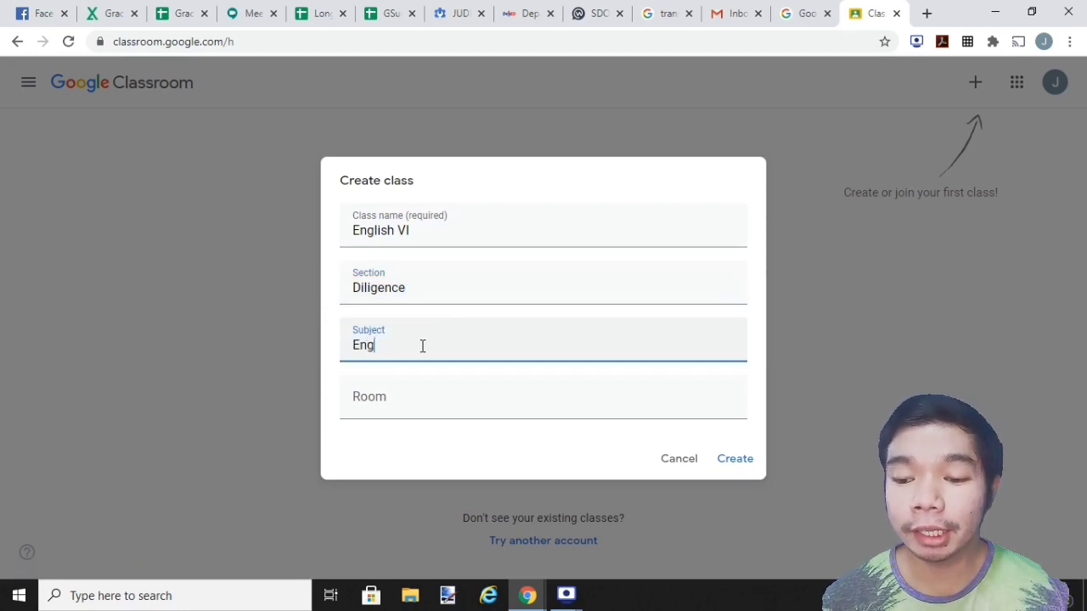
type("lish VI")
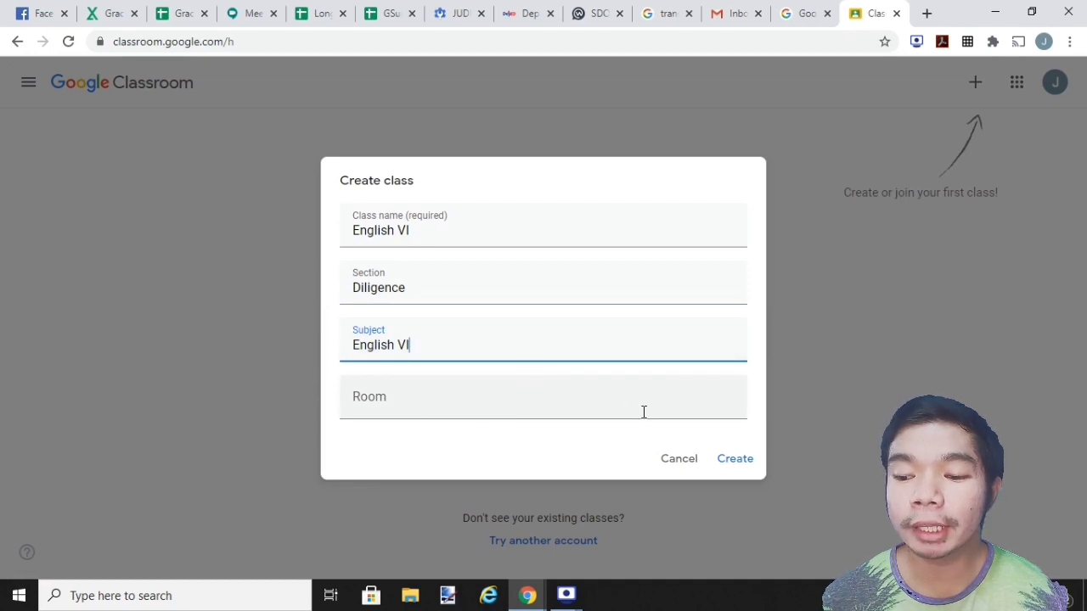
left_click(744, 467)
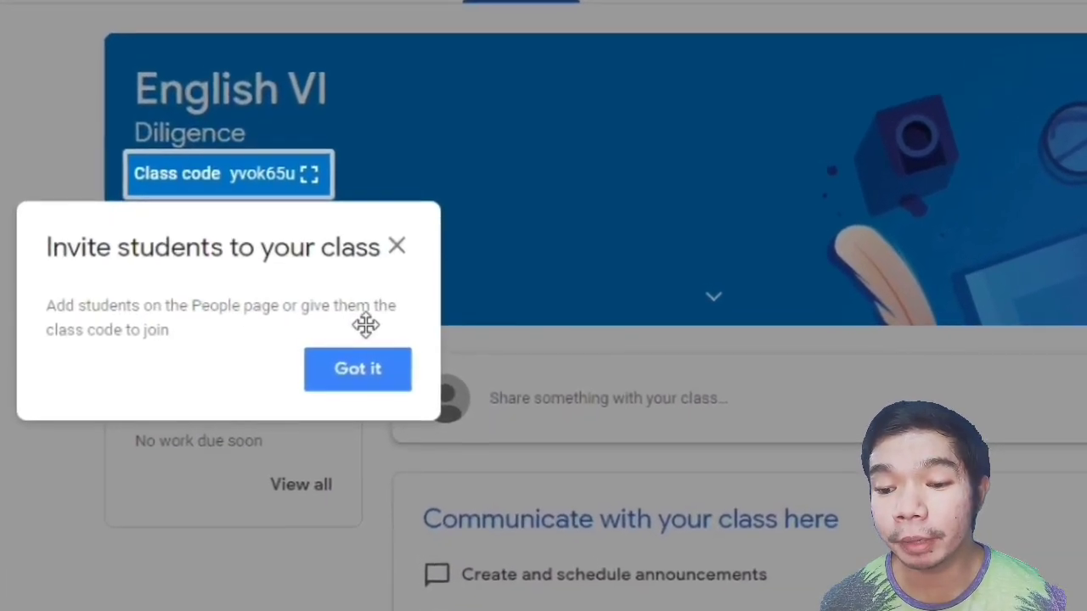
Dismiss the Invite students tip and view the Diligence class code full-size, then close it.
left_click(365, 383)
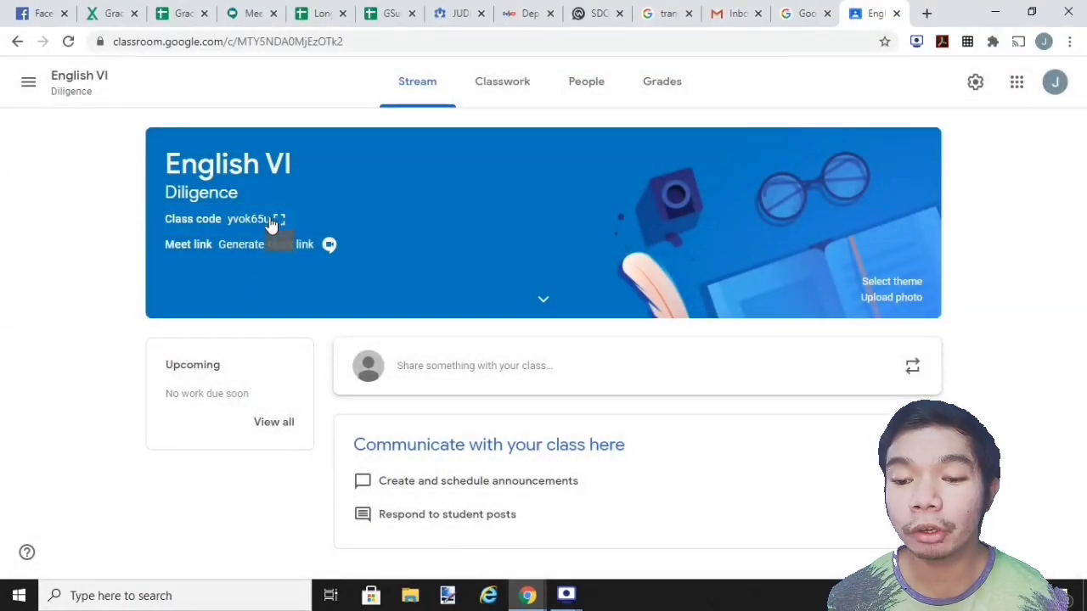
left_click(277, 219)
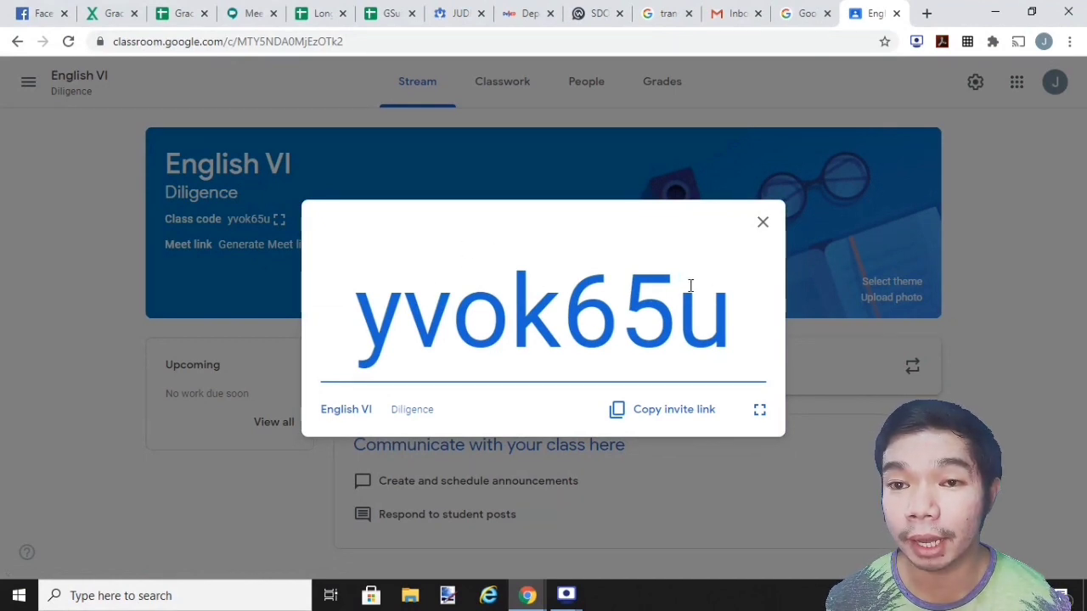
left_click(763, 224)
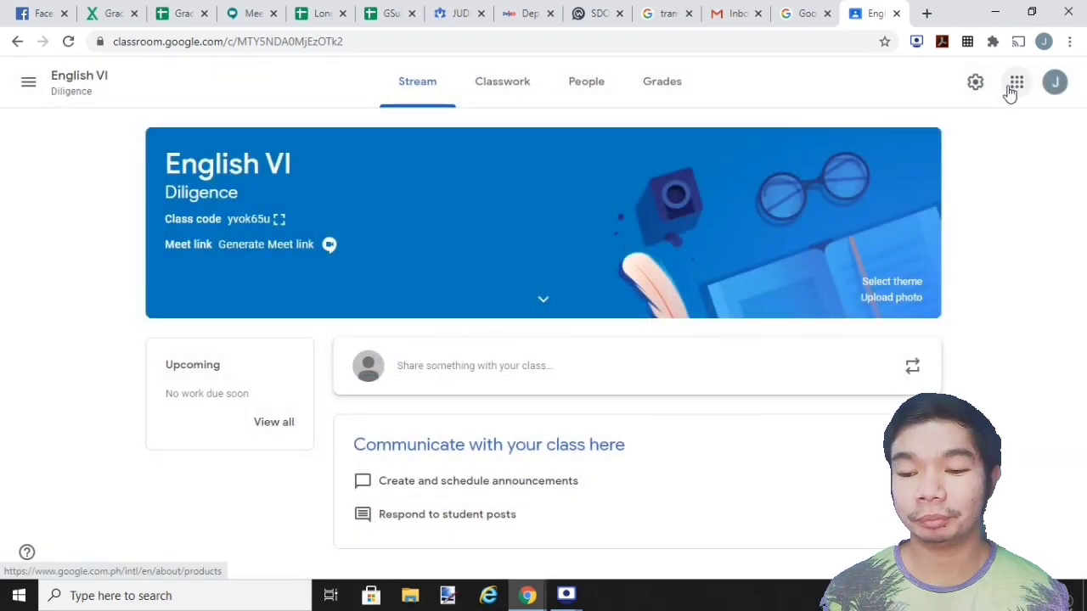
left_click(1010, 92)
Return to the Classes list showing English VI and start a second new class.
left_click(1010, 92)
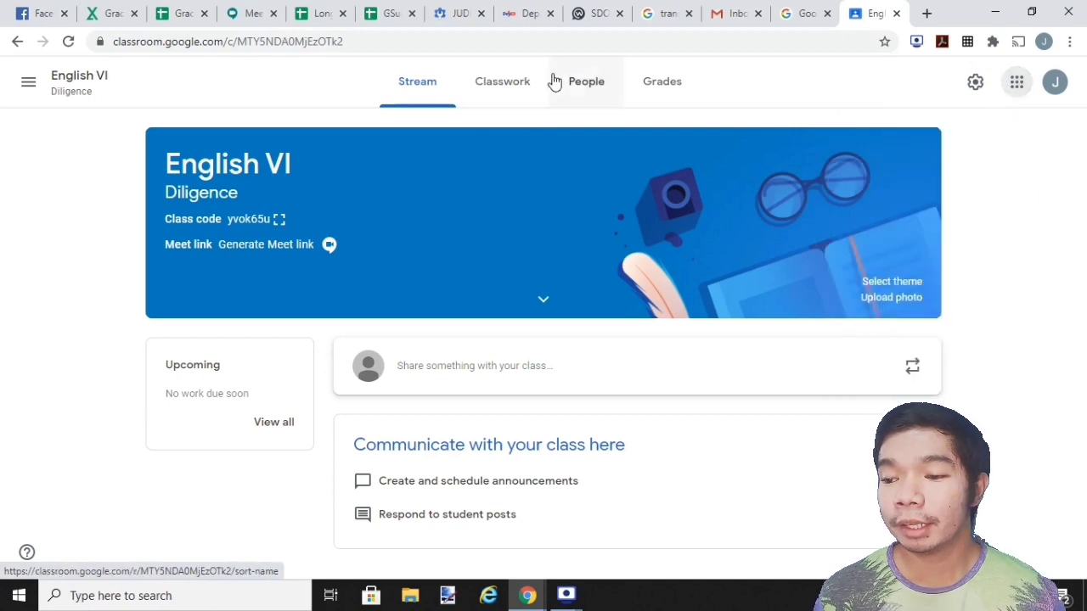
left_click(28, 83)
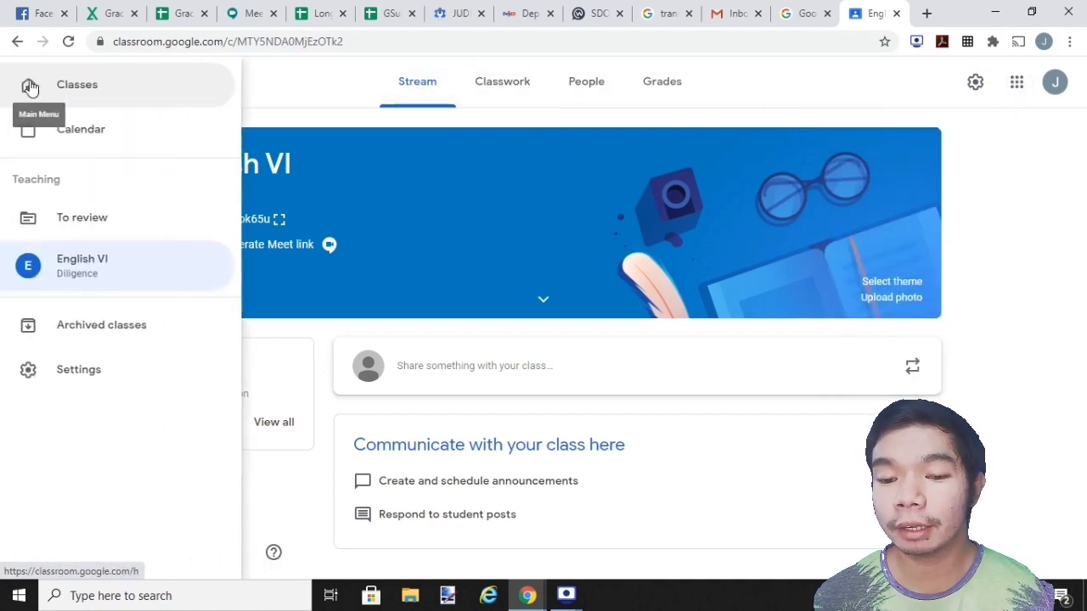
left_click(275, 116)
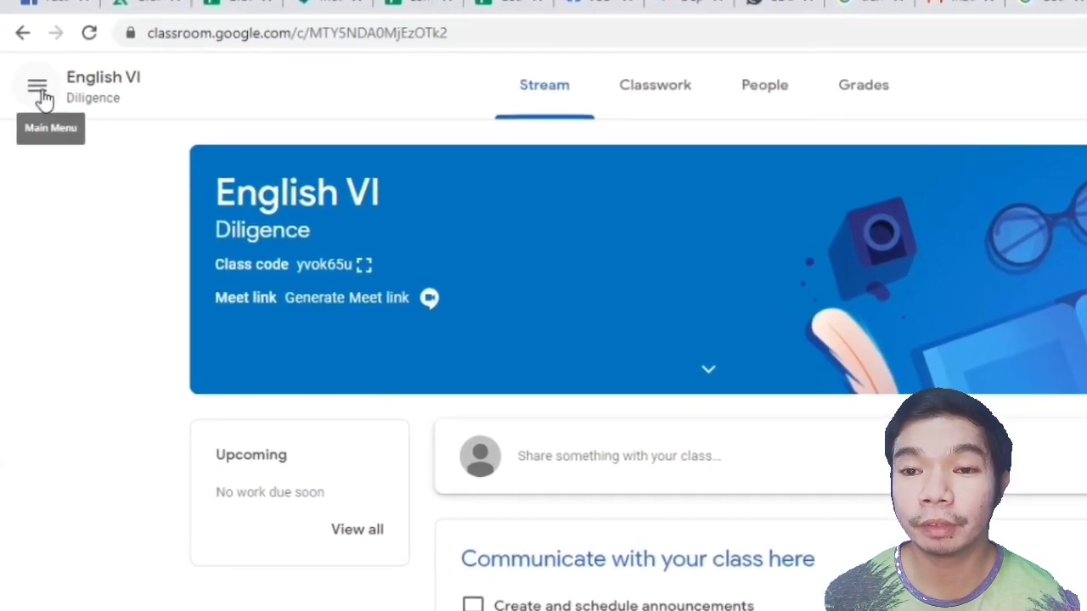
left_click(39, 91)
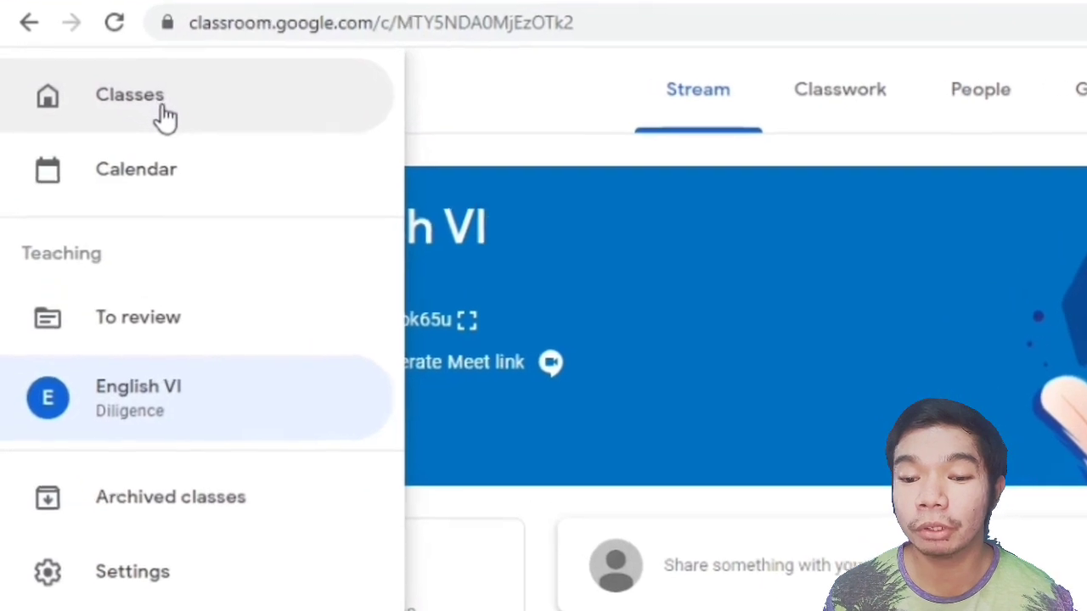
left_click(164, 117)
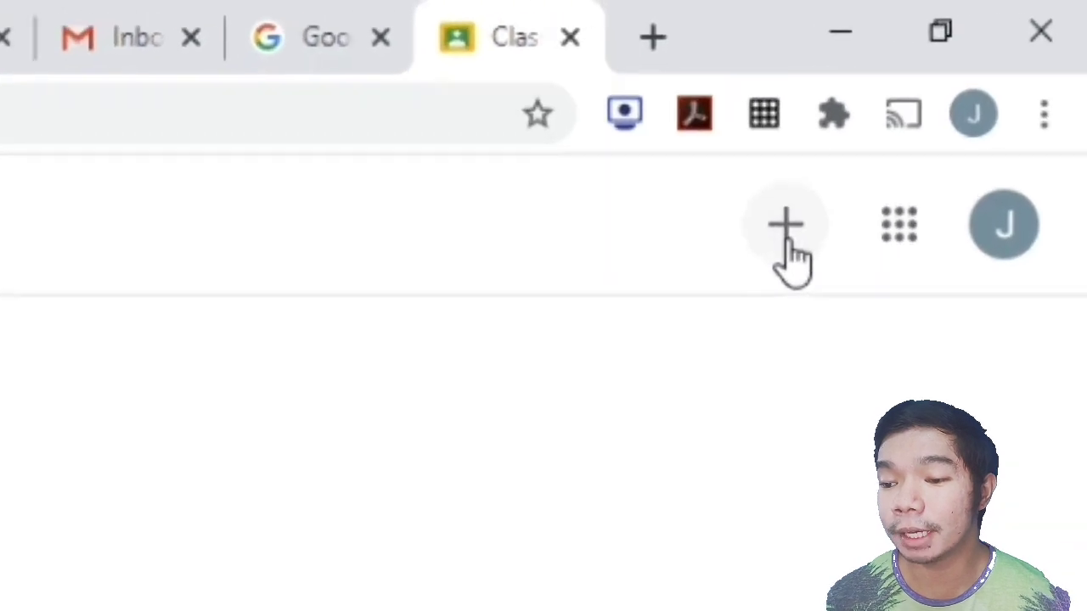
left_click(786, 237)
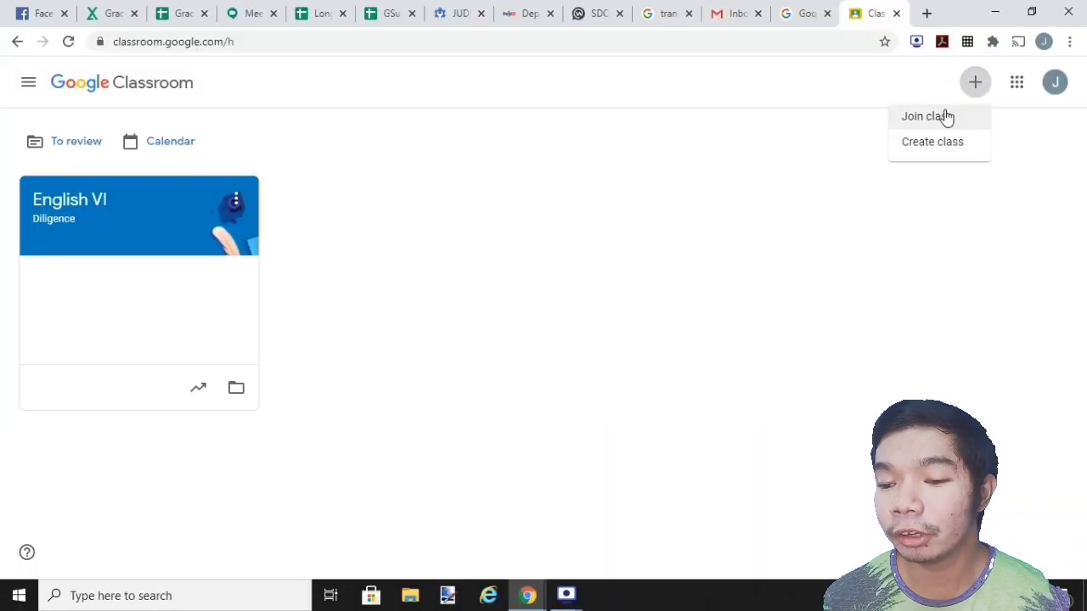
left_click(932, 141)
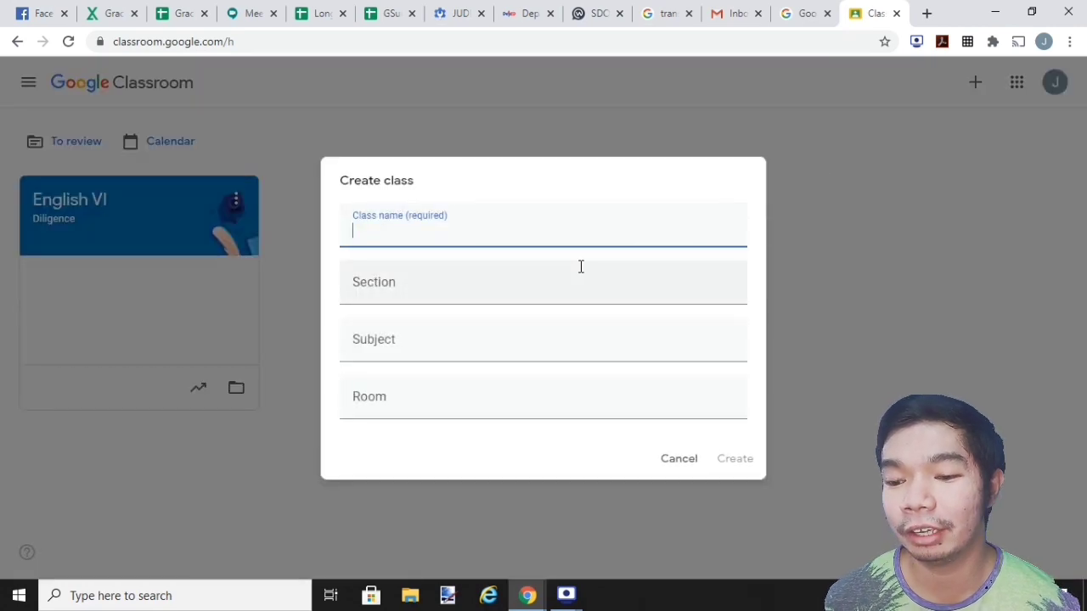
Create class English VI with section Faith and subject English VI.
type("English VI")
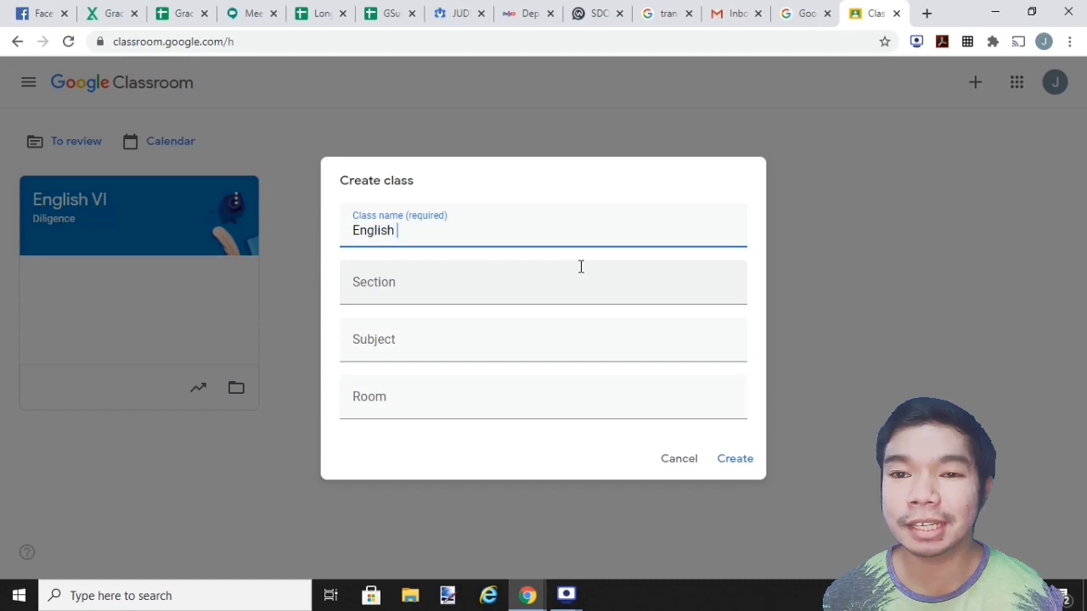
left_click(503, 296)
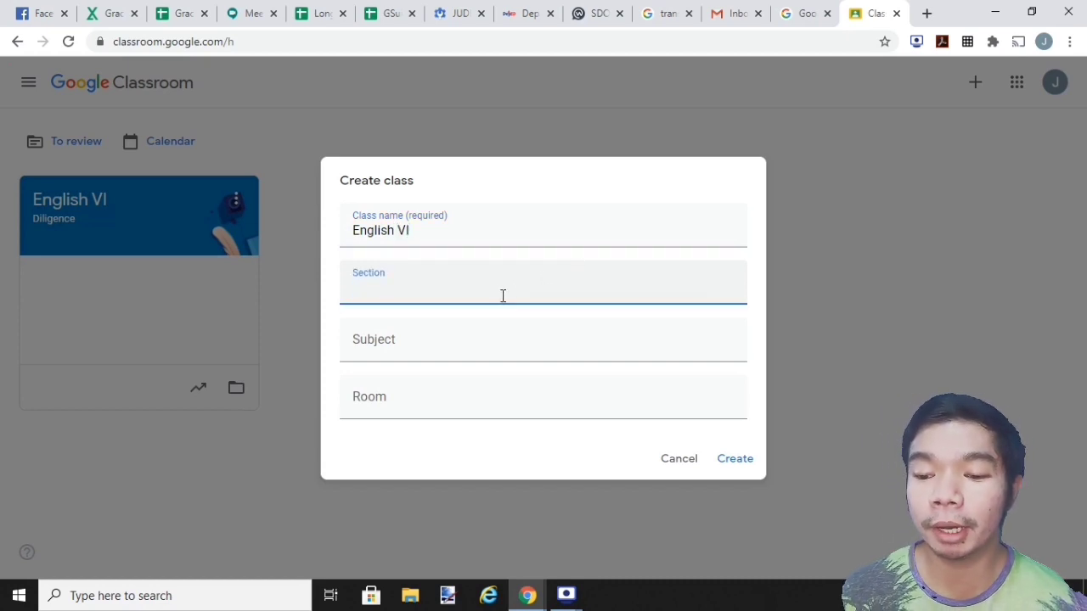
type("Faith")
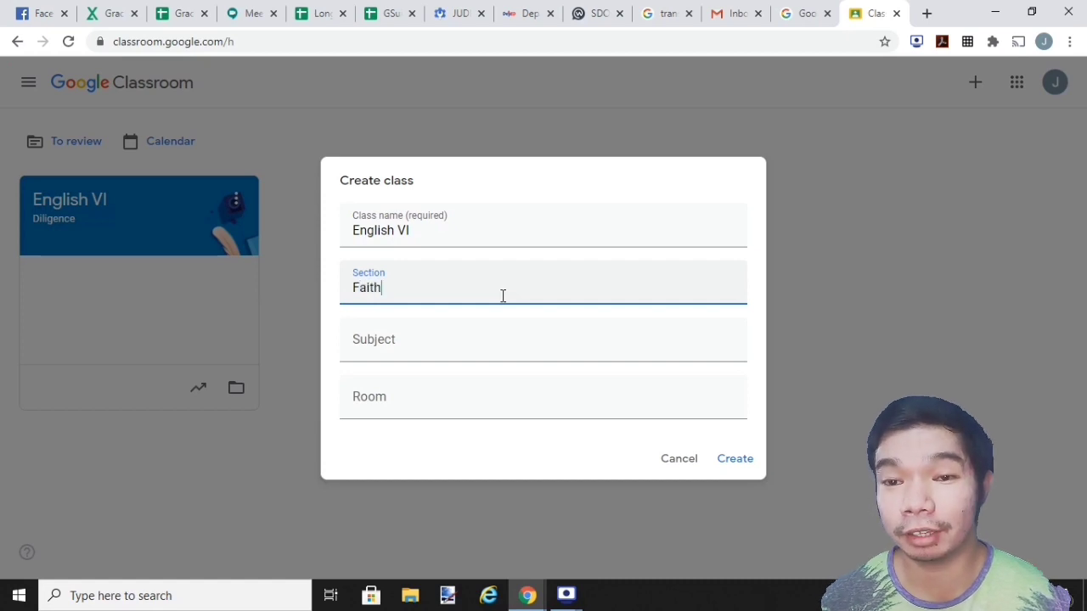
left_click(439, 337)
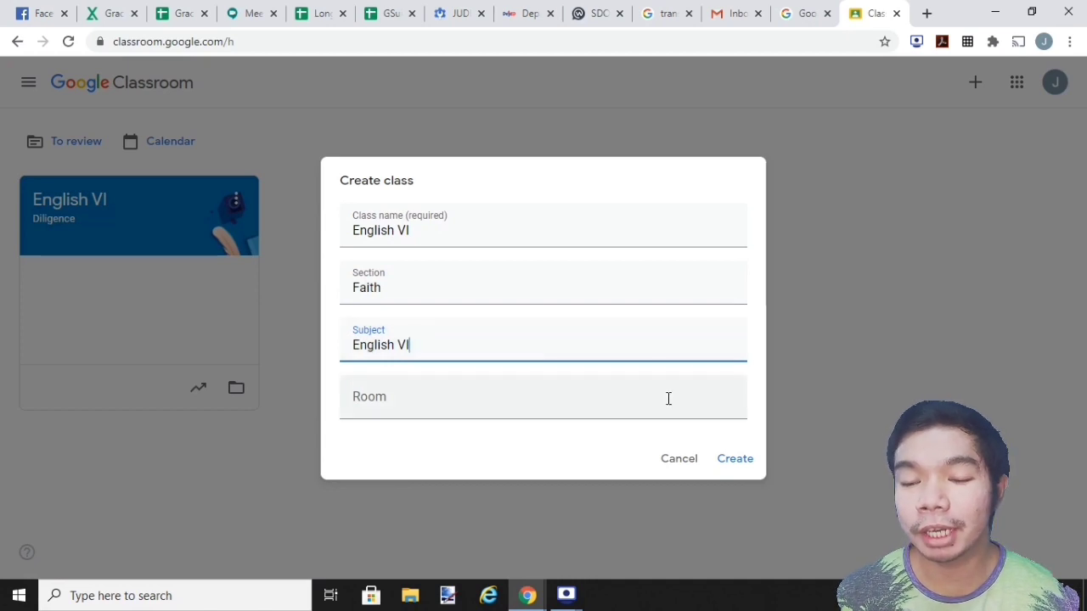
left_click(748, 464)
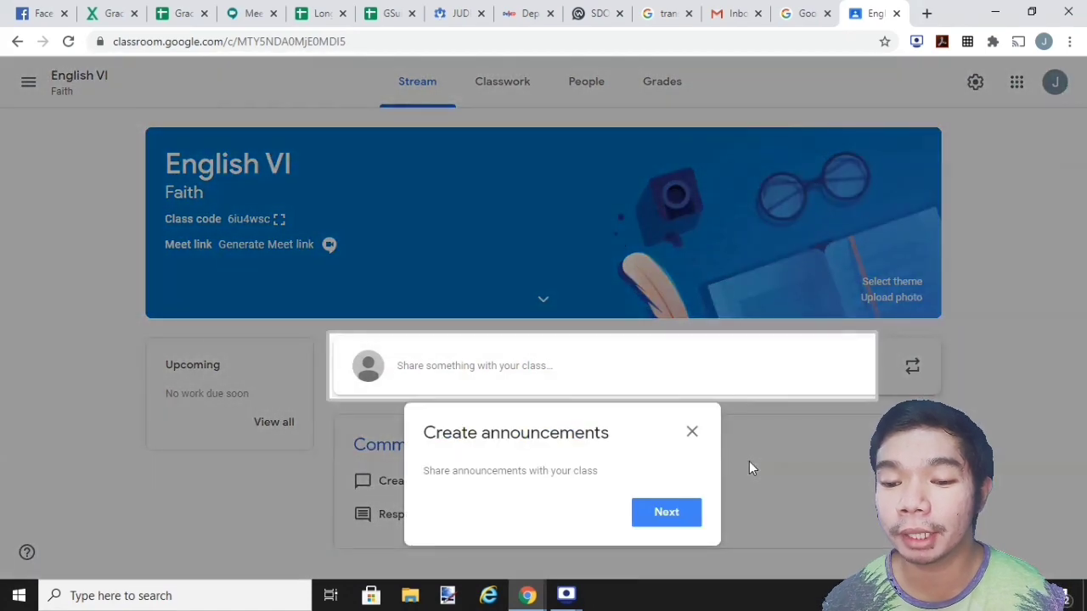
Dismiss both Stream tips, view the Faith class code enlarged, then go back to Classes.
left_click(667, 513)
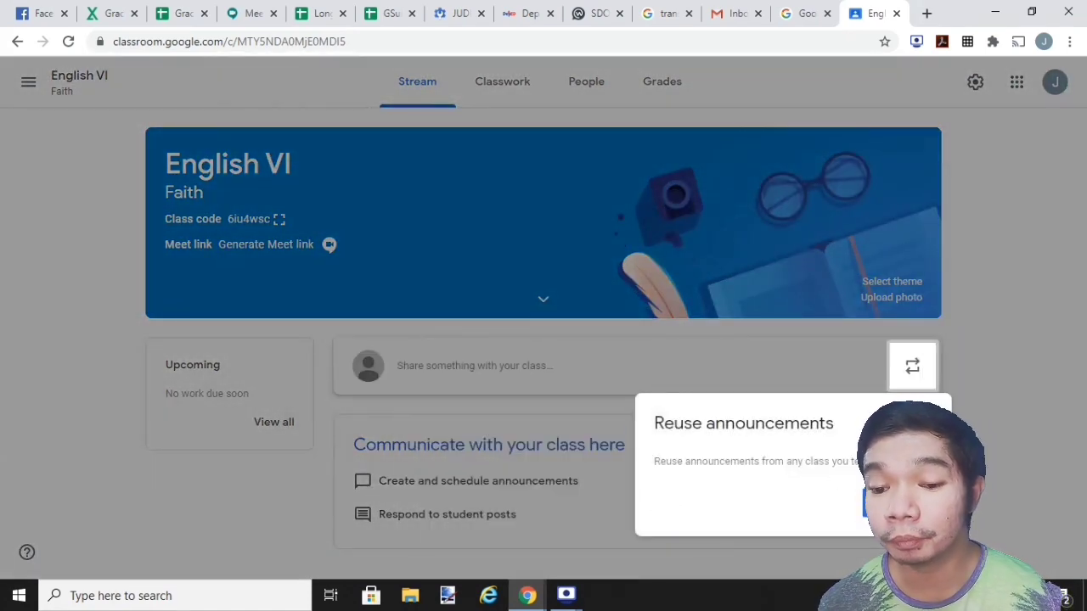
left_click(913, 513)
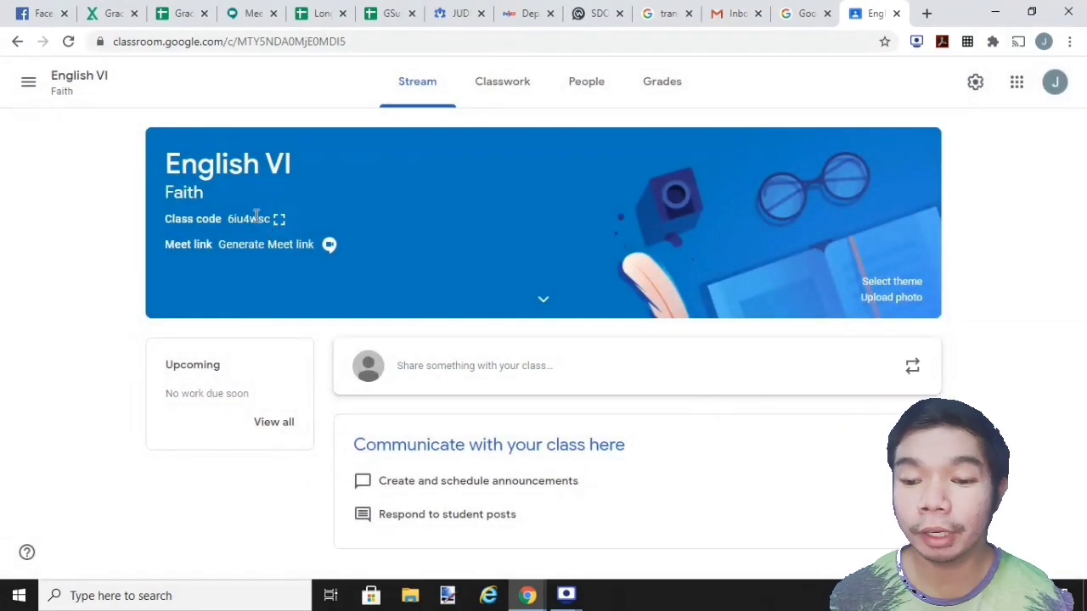
left_click(281, 220)
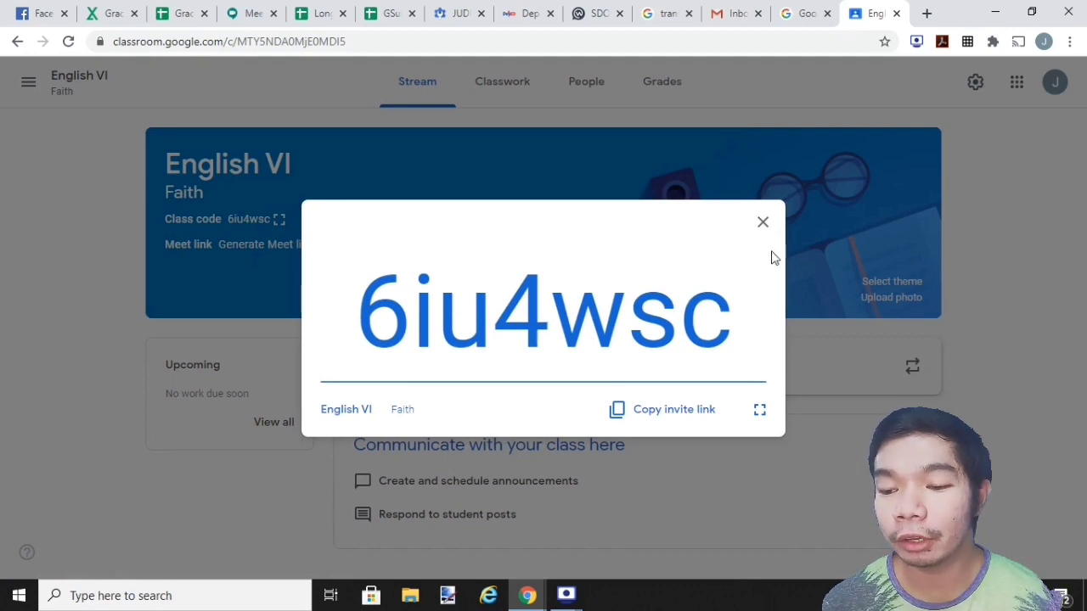
left_click(763, 223)
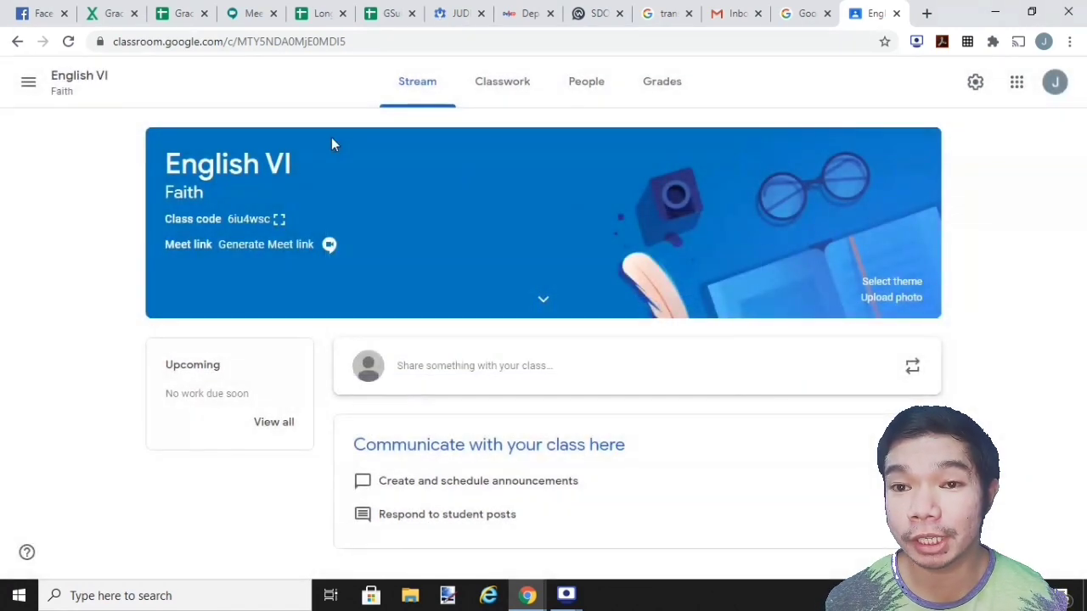
left_click(27, 88)
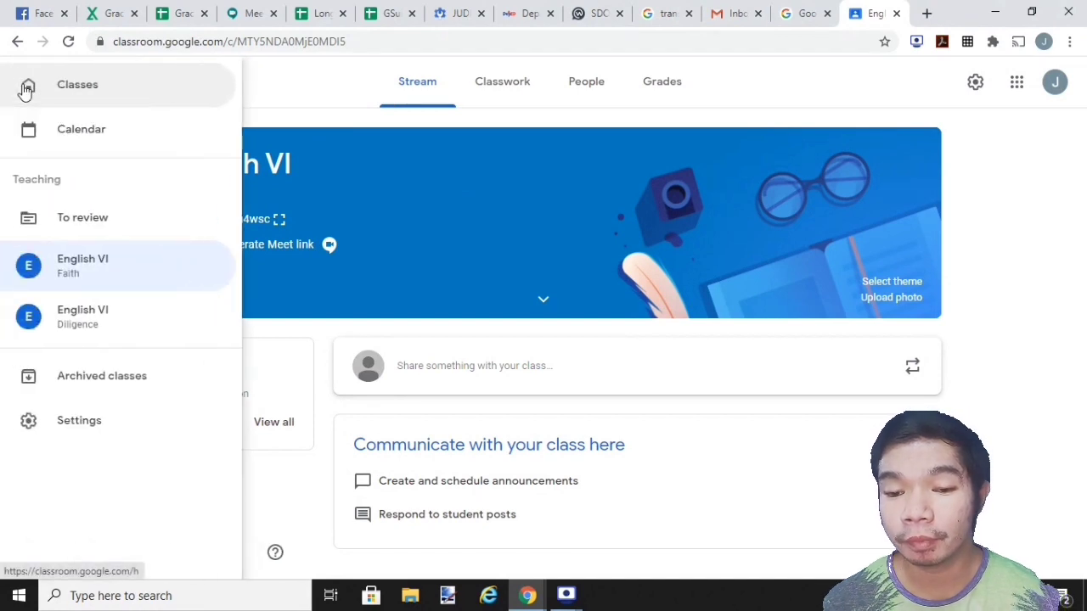
left_click(89, 92)
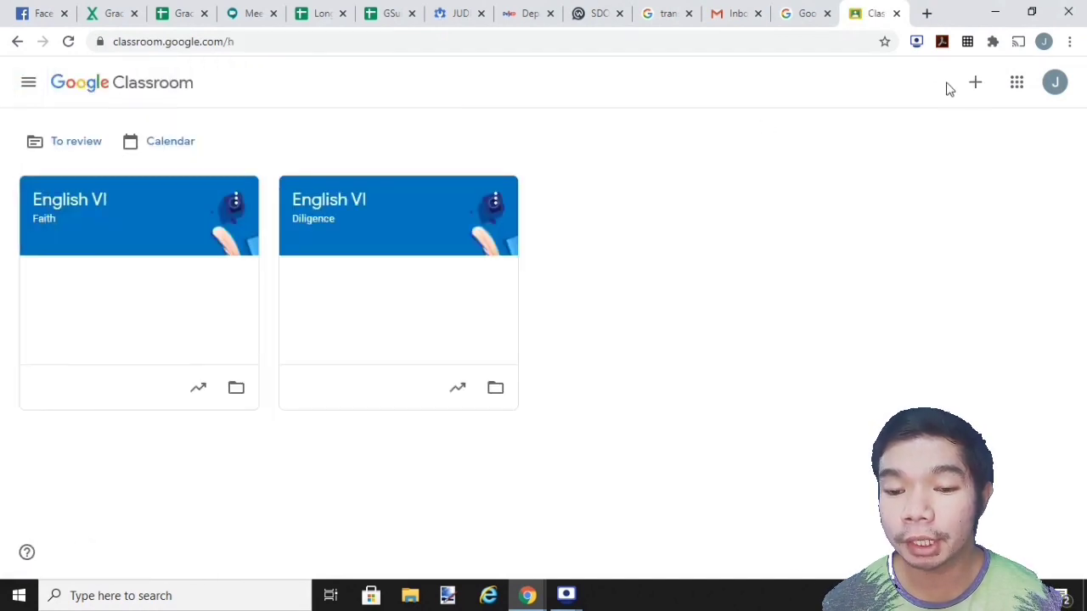
Create a class named English VI with section Hope and subject English VI.
left_click(975, 82)
left_click(930, 142)
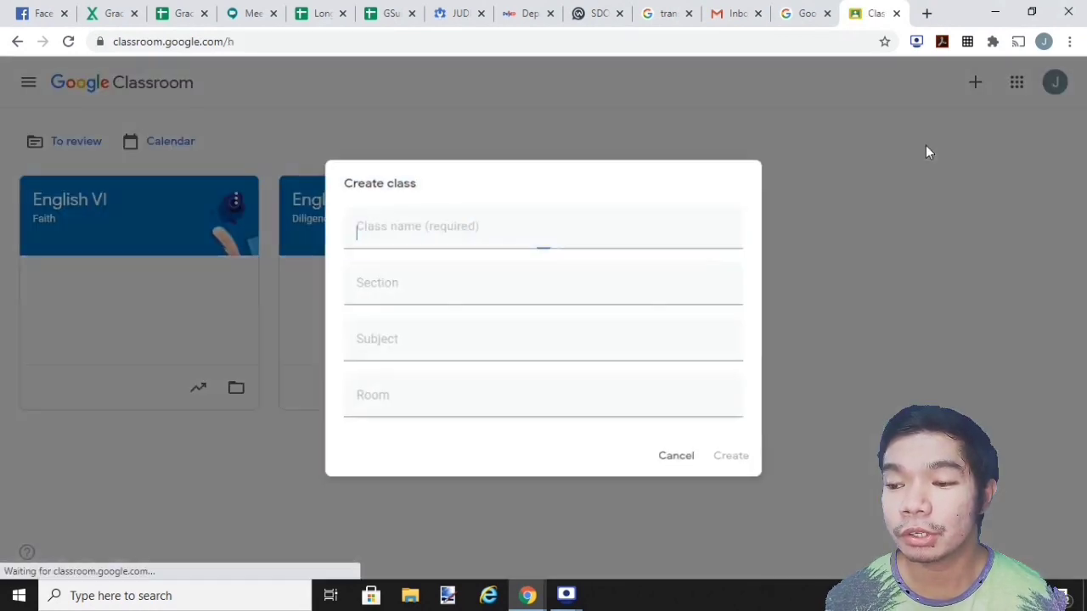
type("English VI")
left_click(519, 294)
type("Hope")
left_click(448, 345)
type("Engli")
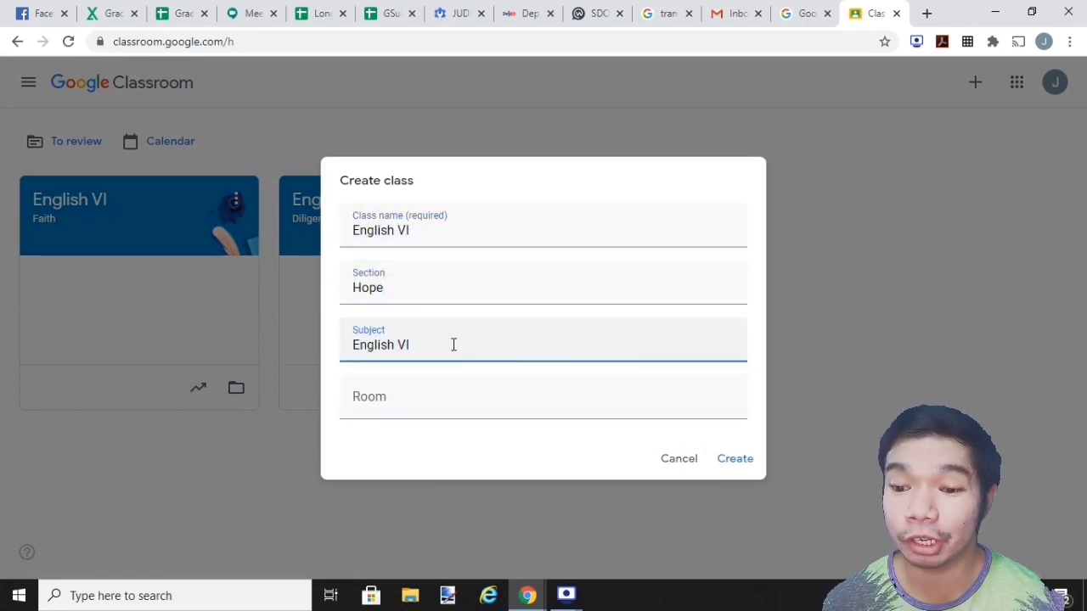
left_click(735, 459)
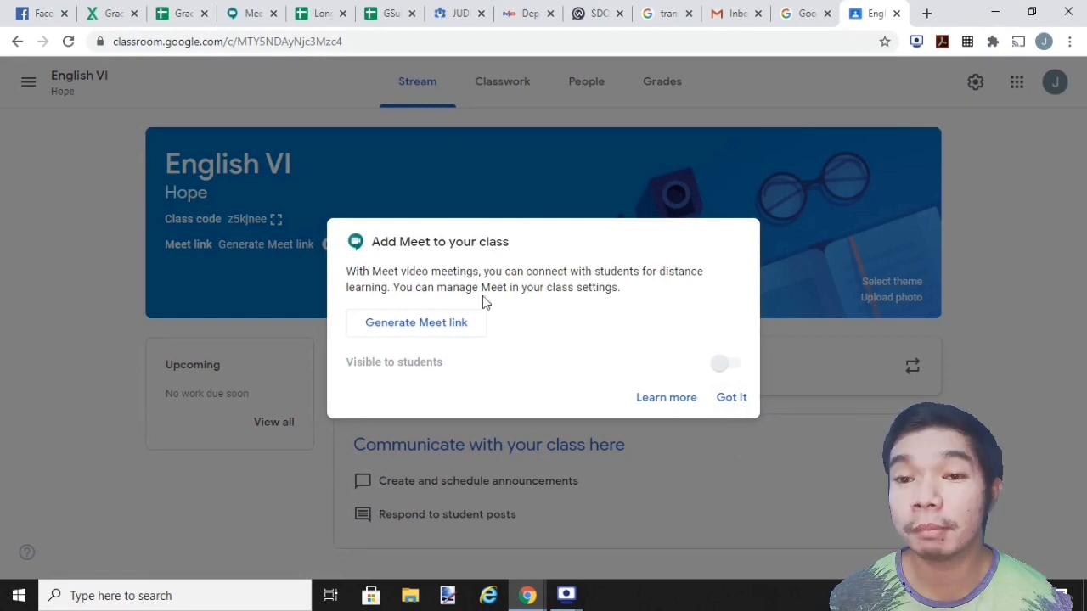
Dismiss the Meet tip, view the Hope class code enlarged, and return to the Classes list.
left_click(729, 399)
left_click(275, 220)
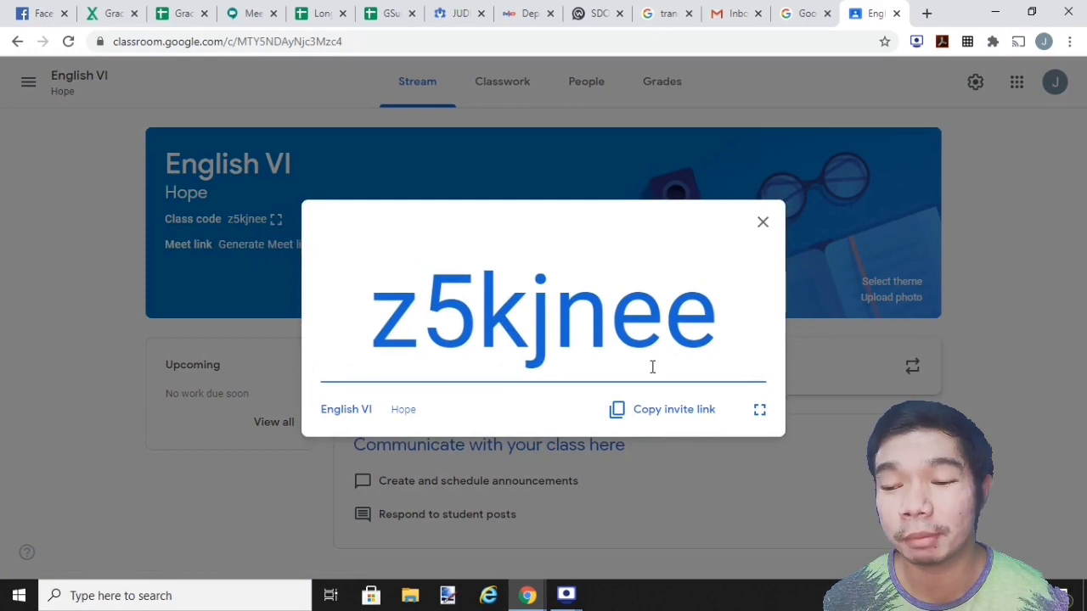
left_click(763, 223)
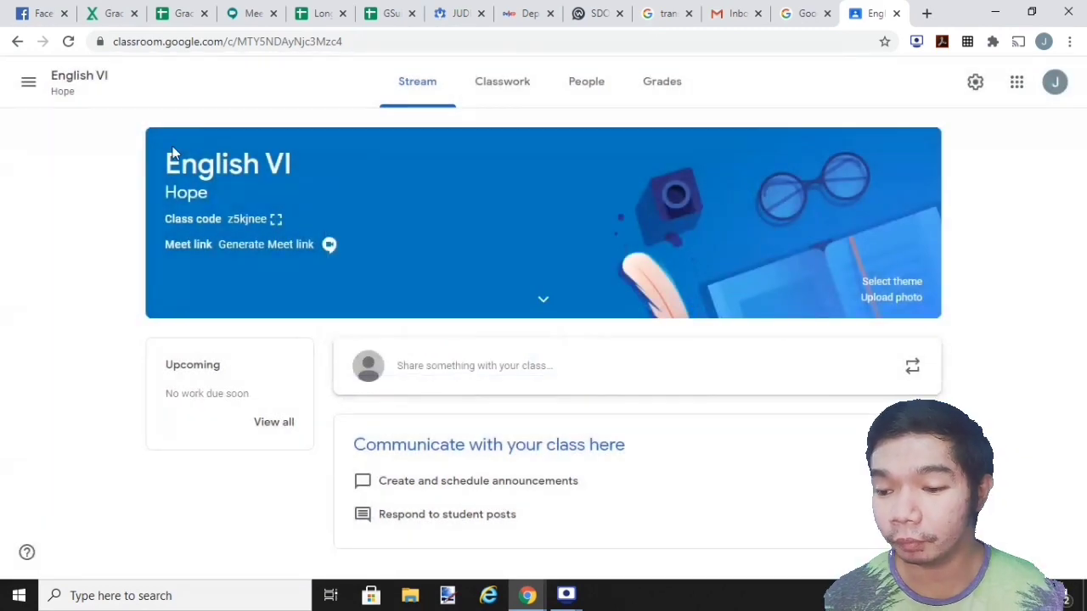
left_click(28, 83)
left_click(88, 79)
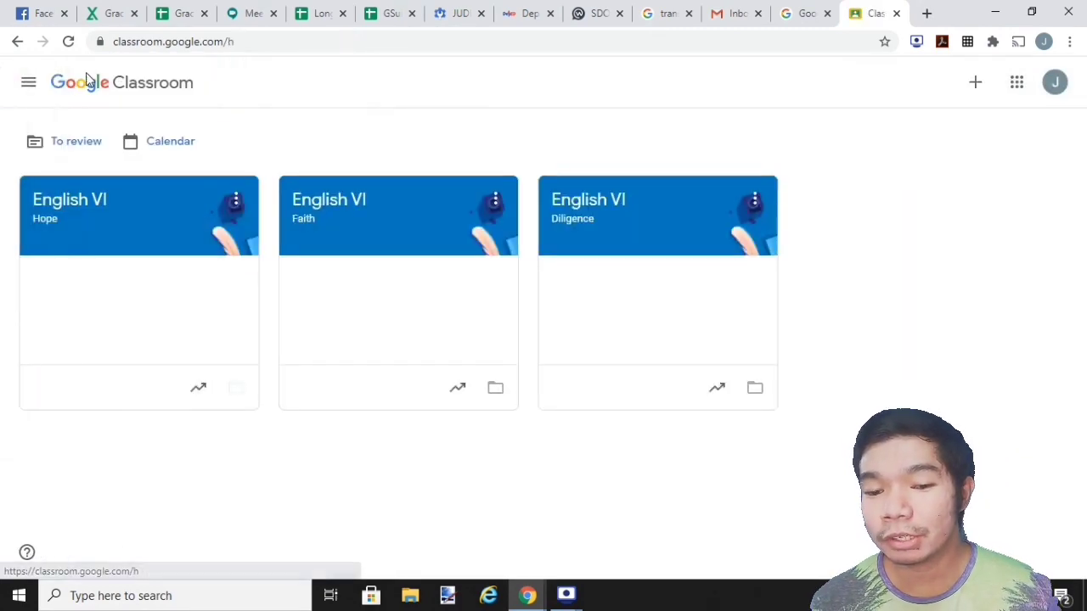
left_click(974, 87)
Create class English VI, section Joy, subject English VI, then return to the Classes list.
left_click(931, 144)
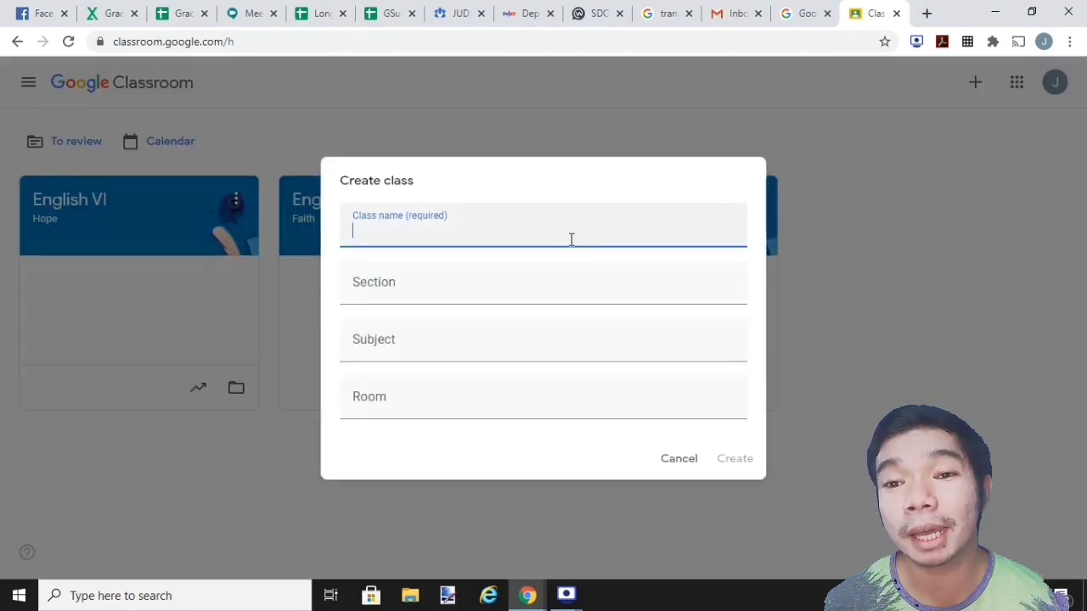
type("English")
left_click(478, 297)
type("Joy")
left_click(437, 332)
type("English VI")
left_click(735, 458)
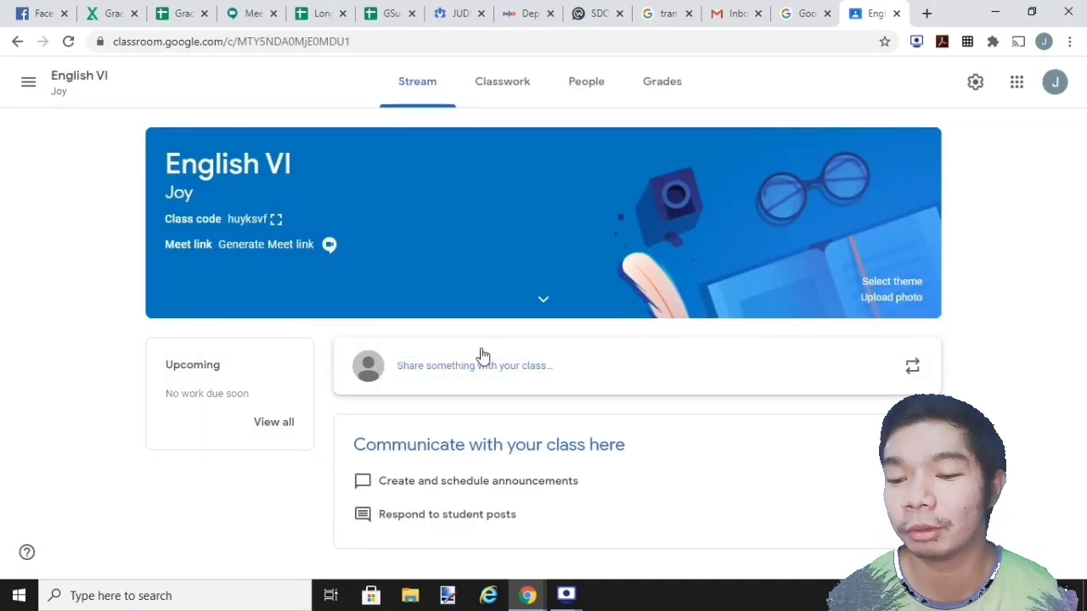
left_click(27, 92)
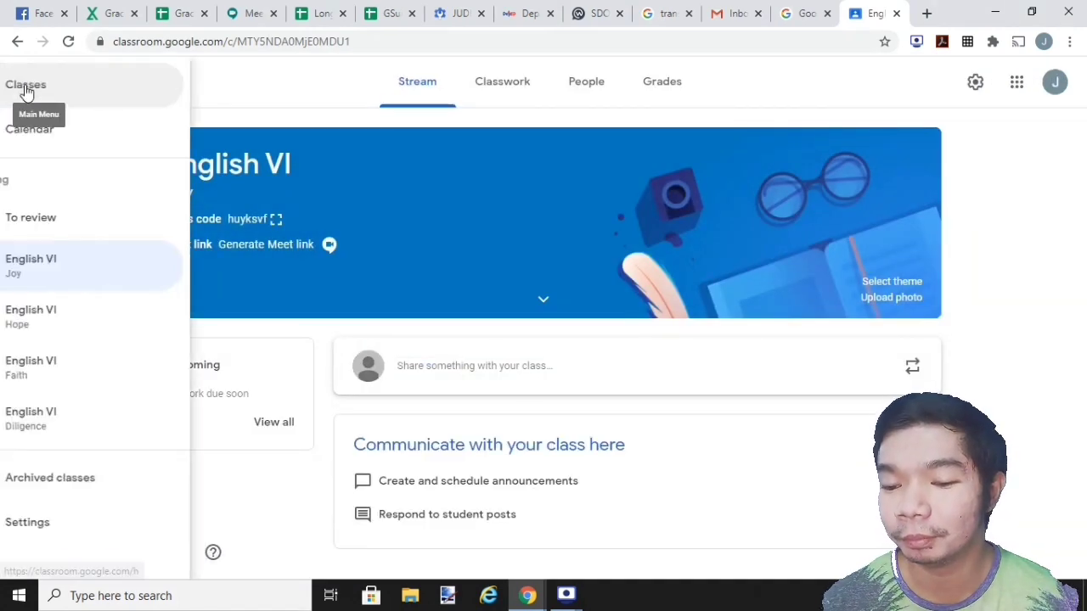
left_click(60, 89)
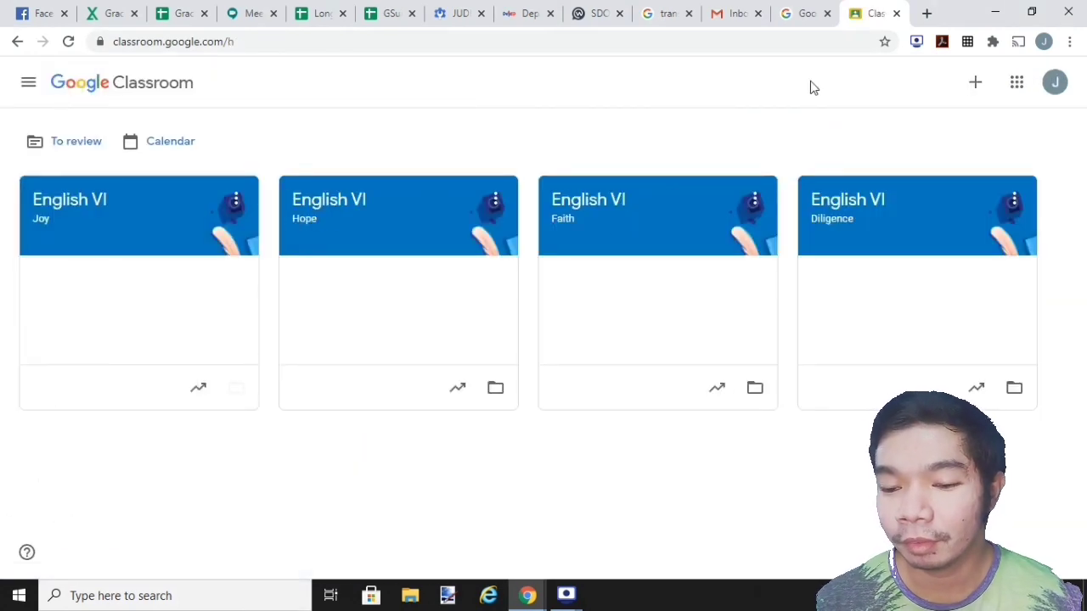
Create a class named English VI with section Peace and subject English VI.
left_click(30, 86)
left_click(31, 83)
left_click(977, 85)
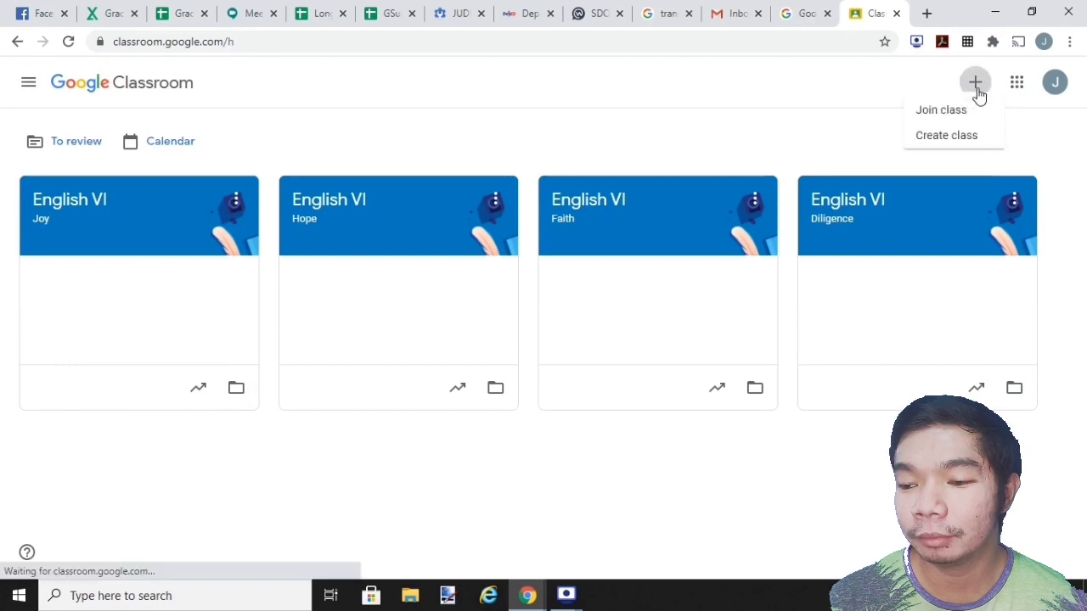
left_click(946, 142)
type("English VI")
left_click(456, 294)
type("Peace")
left_click(436, 344)
type("English VI")
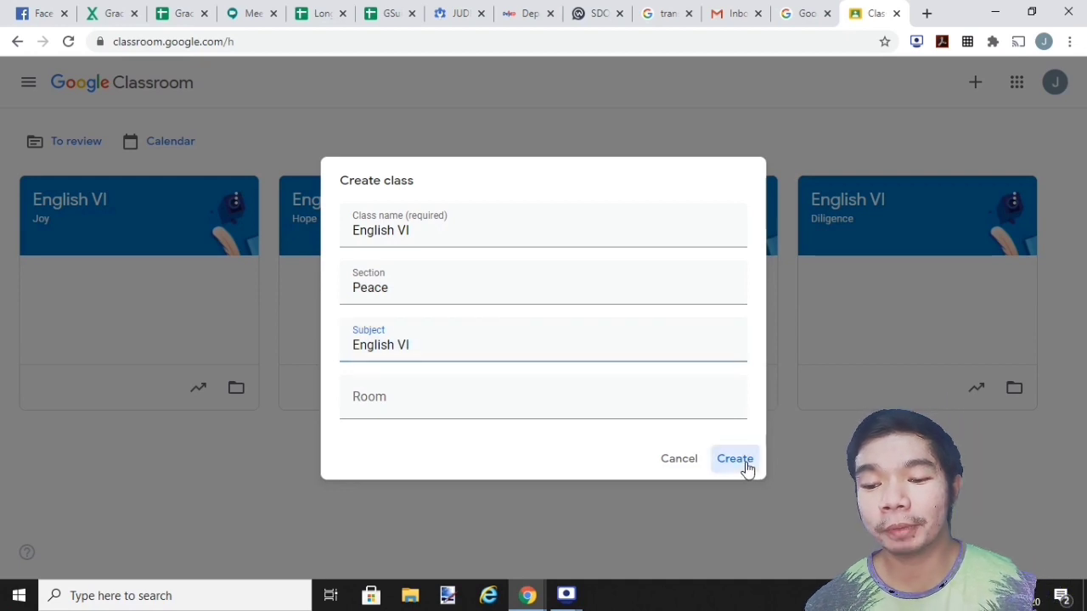
left_click(746, 467)
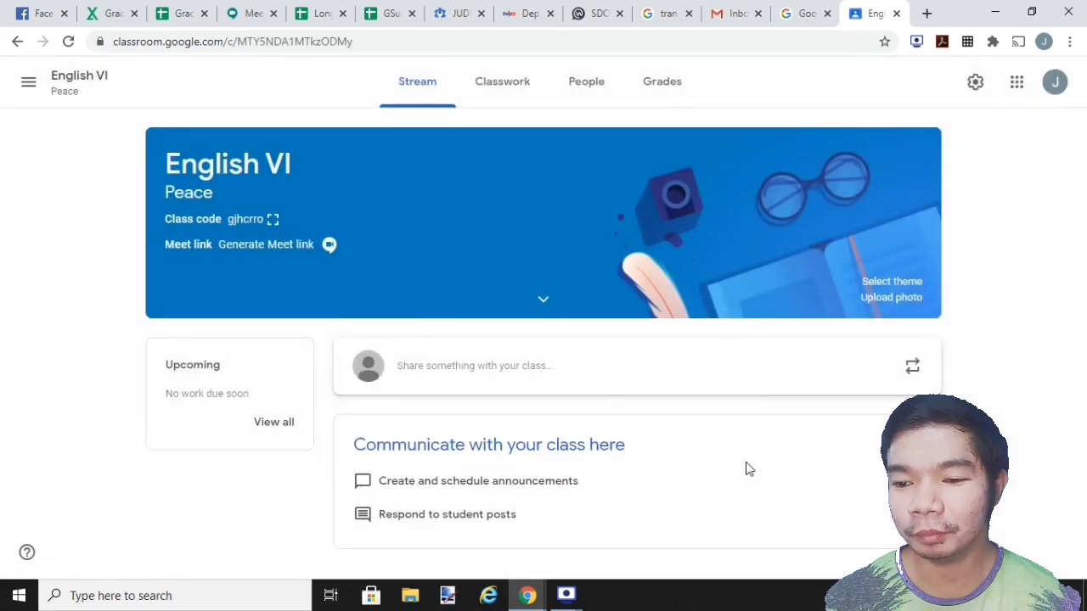
View the Peace class code enlarged and its People page, then return to the Classes list.
left_click(269, 219)
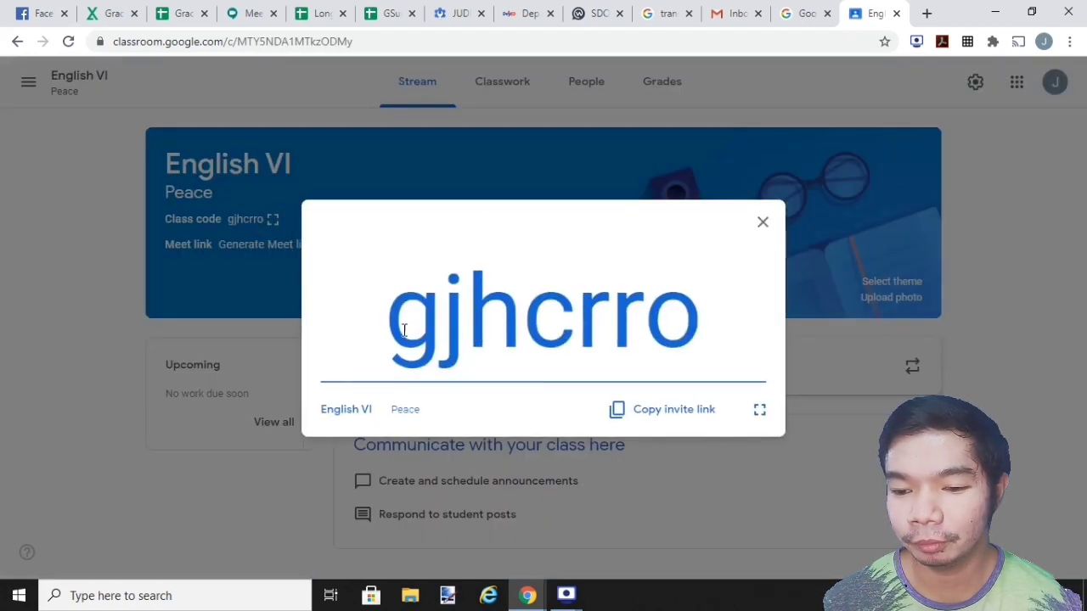
left_click(763, 226)
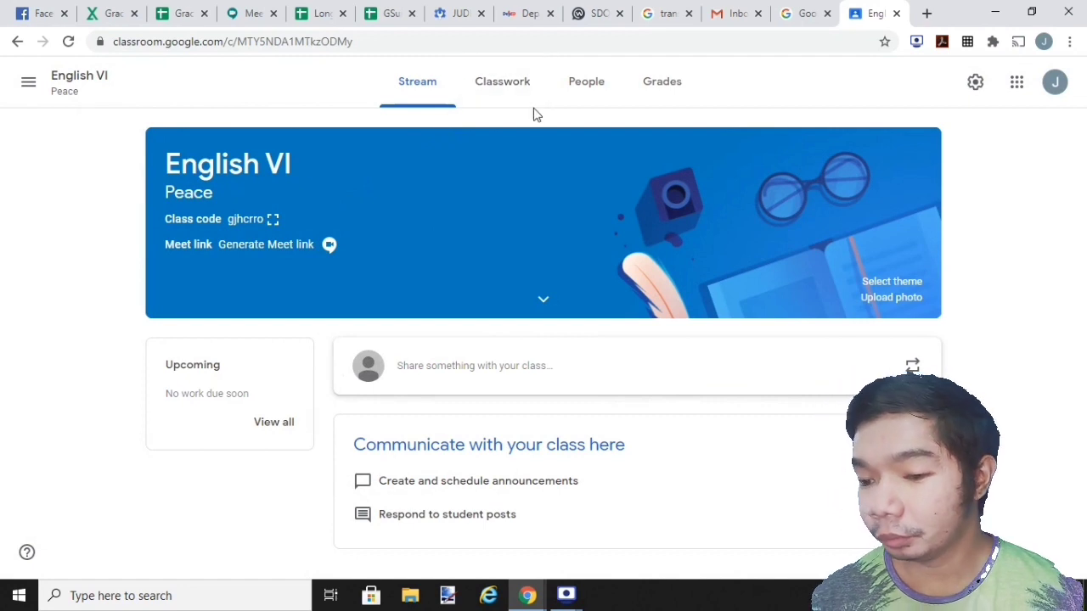
left_click(584, 86)
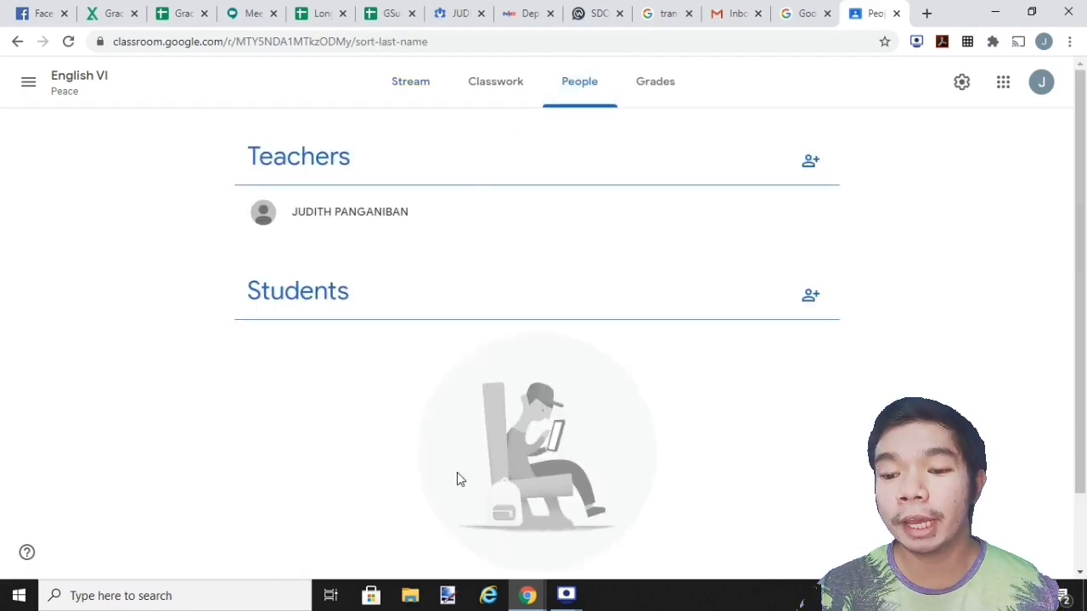
left_click(408, 89)
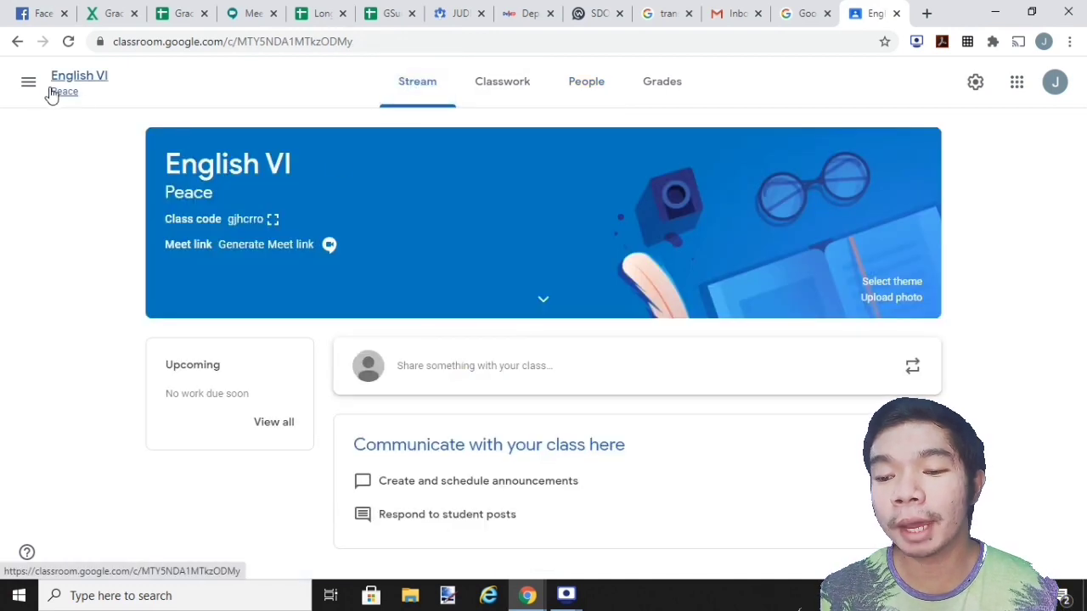
left_click(30, 85)
left_click(68, 96)
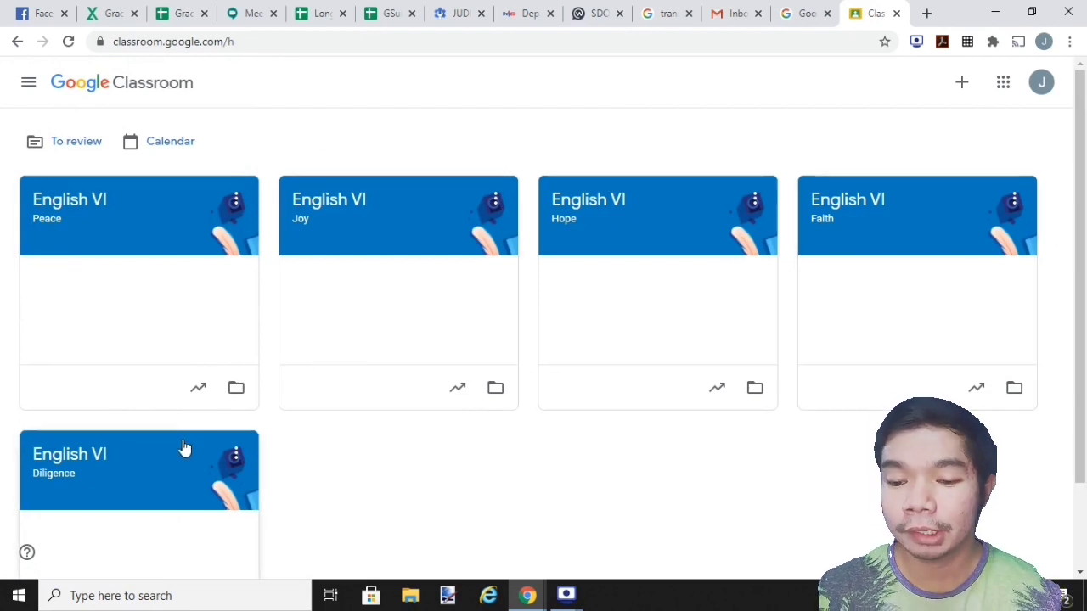
Drag the class cards into the order Diligence, Faith, Hope, Joy, Peace.
left_click_drag(182, 447, 148, 207)
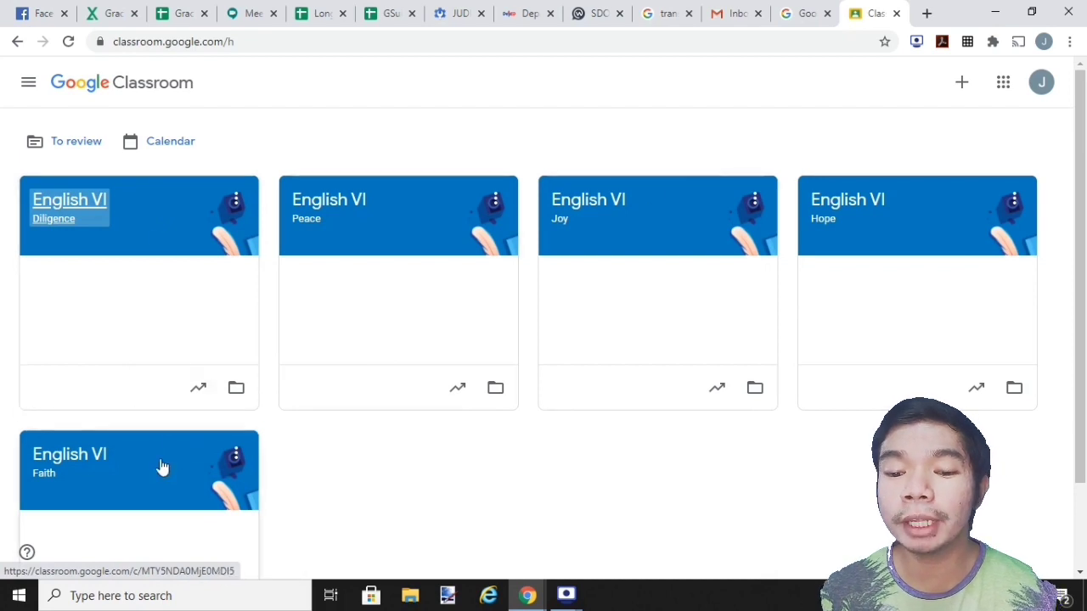
left_click_drag(158, 471, 436, 217)
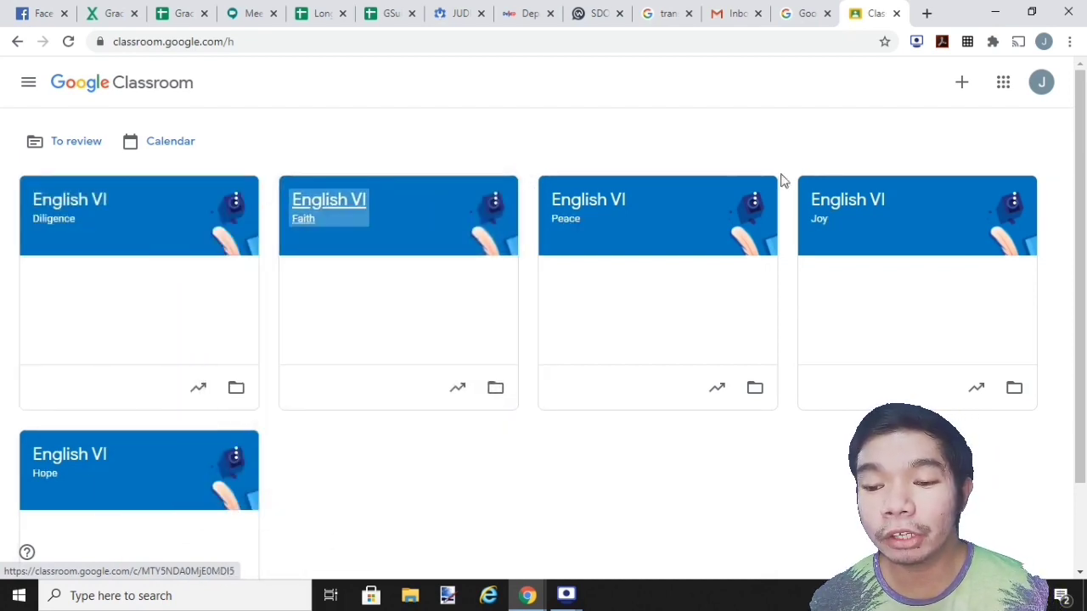
left_click_drag(131, 475, 671, 195)
left_click_drag(119, 471, 890, 214)
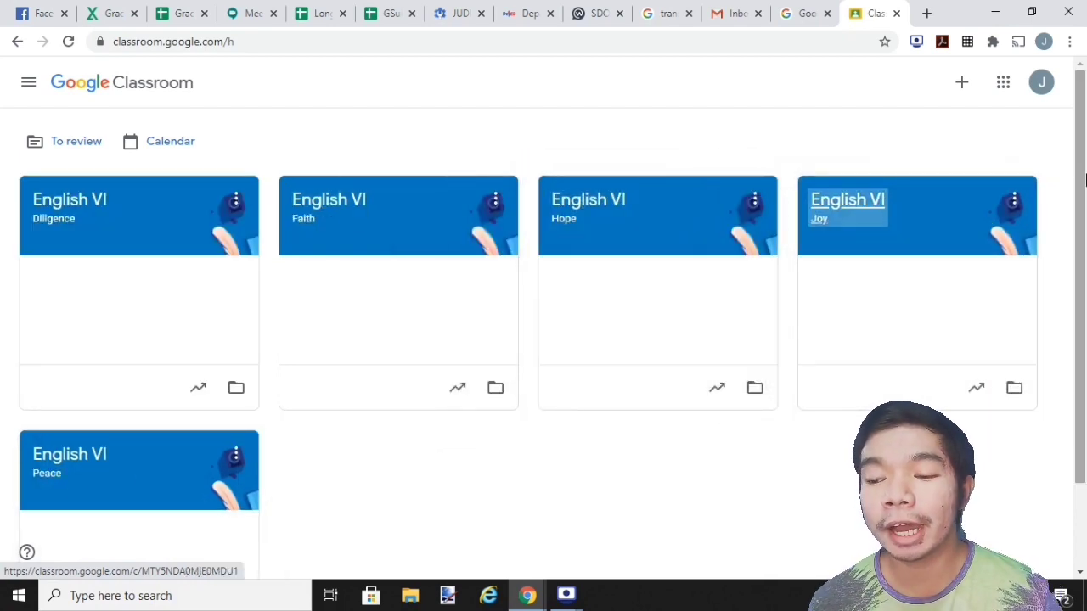
left_click(828, 508)
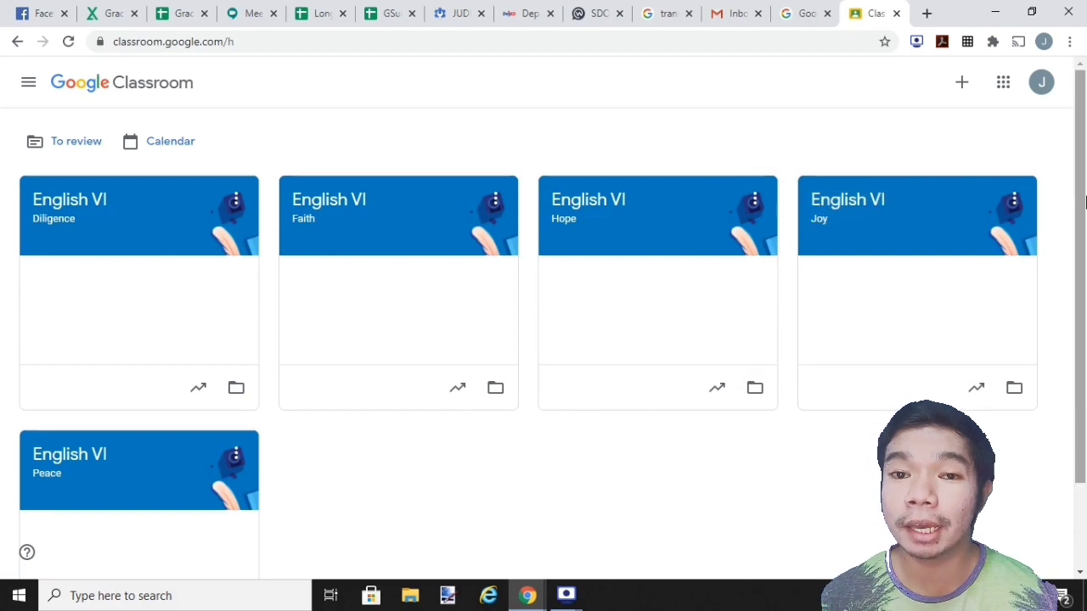
scroll(1086, 230, "down", 2)
scroll(1085, 204, "up", 1)
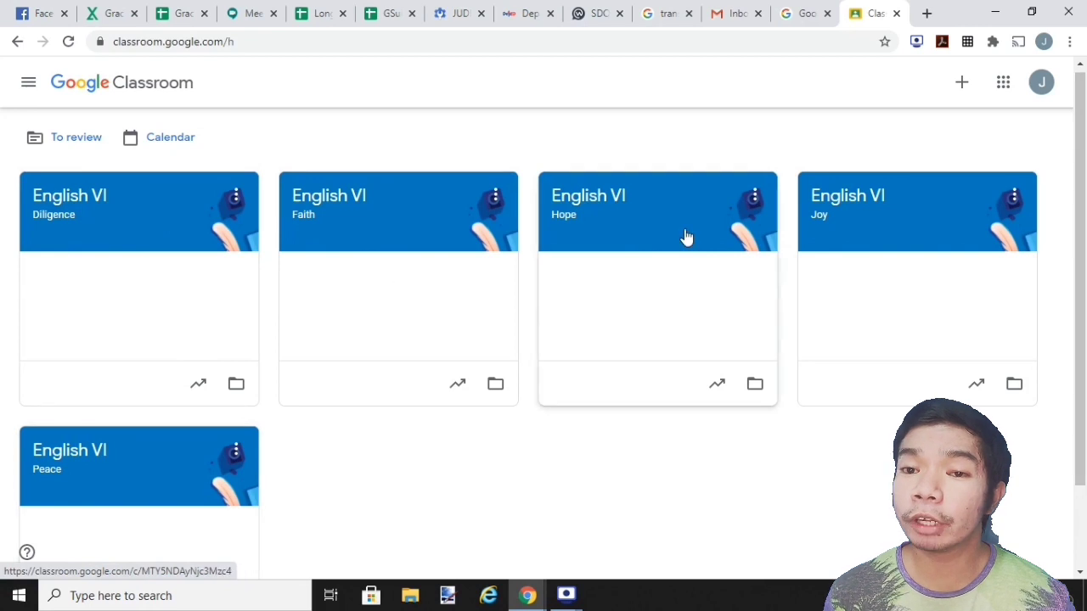
scroll(1085, 213, "down", 1)
scroll(1084, 213, "down", 1)
scroll(1084, 213, "up", 2)
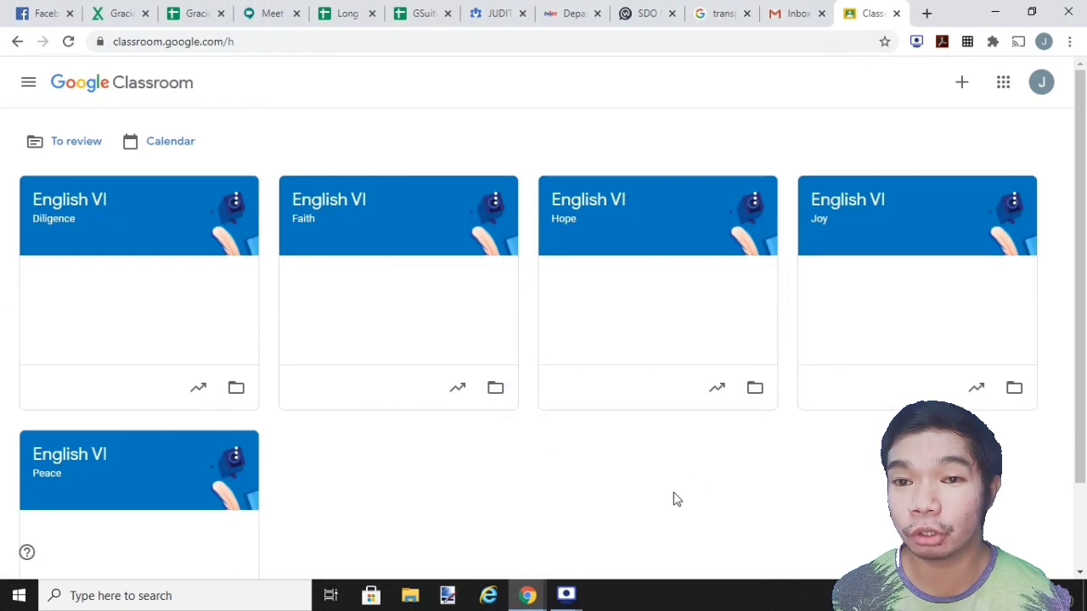
Create a class named English VI with section Love and subject English VI.
left_click(962, 85)
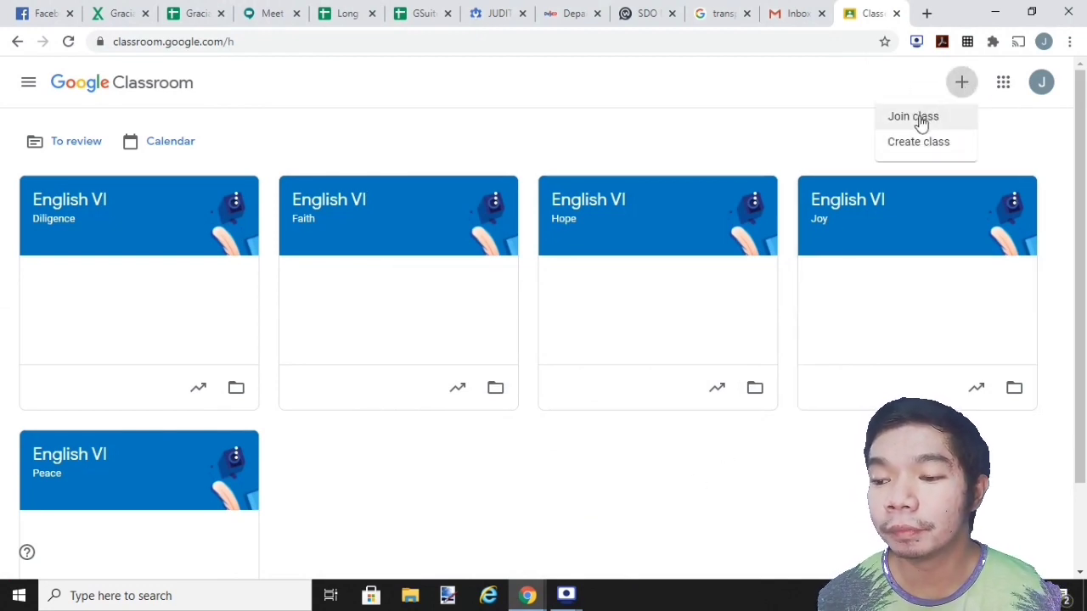
left_click(904, 143)
type("ENgl")
key("BackSpace")
key("BackSpace")
key("BackSpace")
type("n")
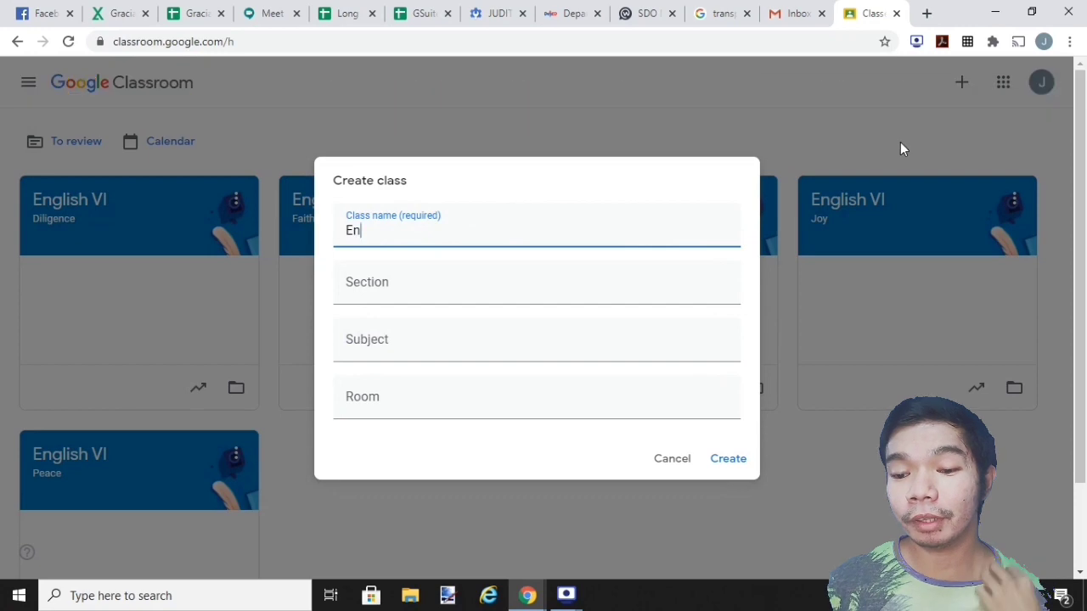
type("glish VI")
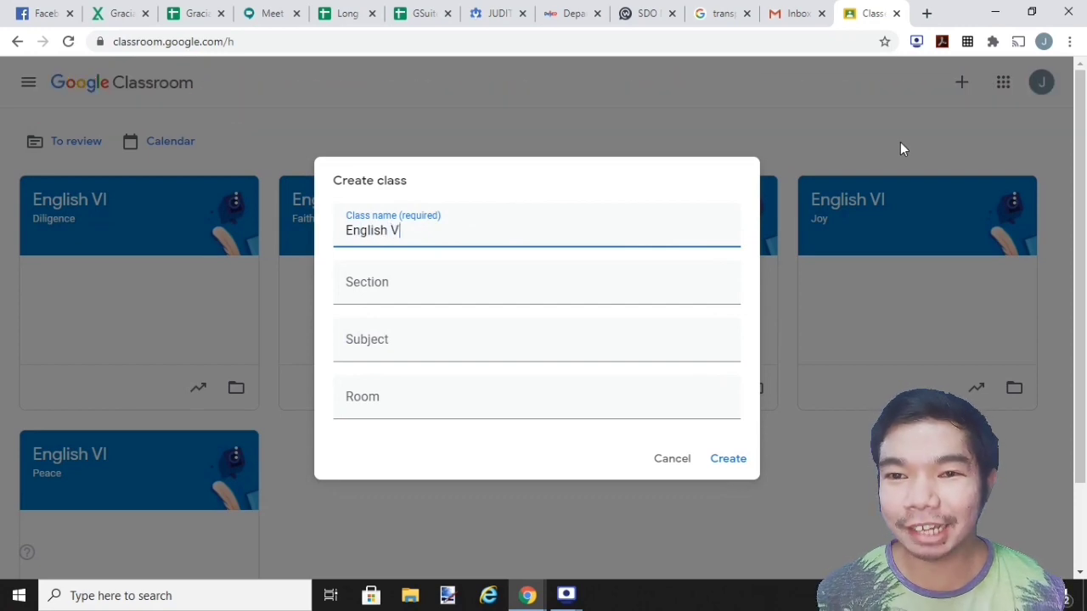
left_click(519, 296)
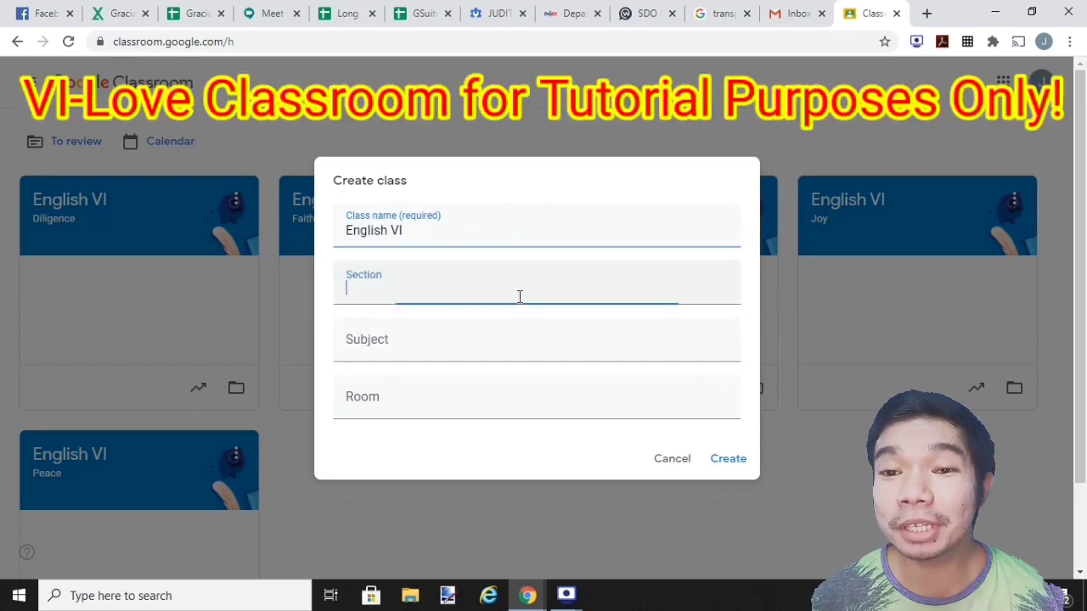
type("Love")
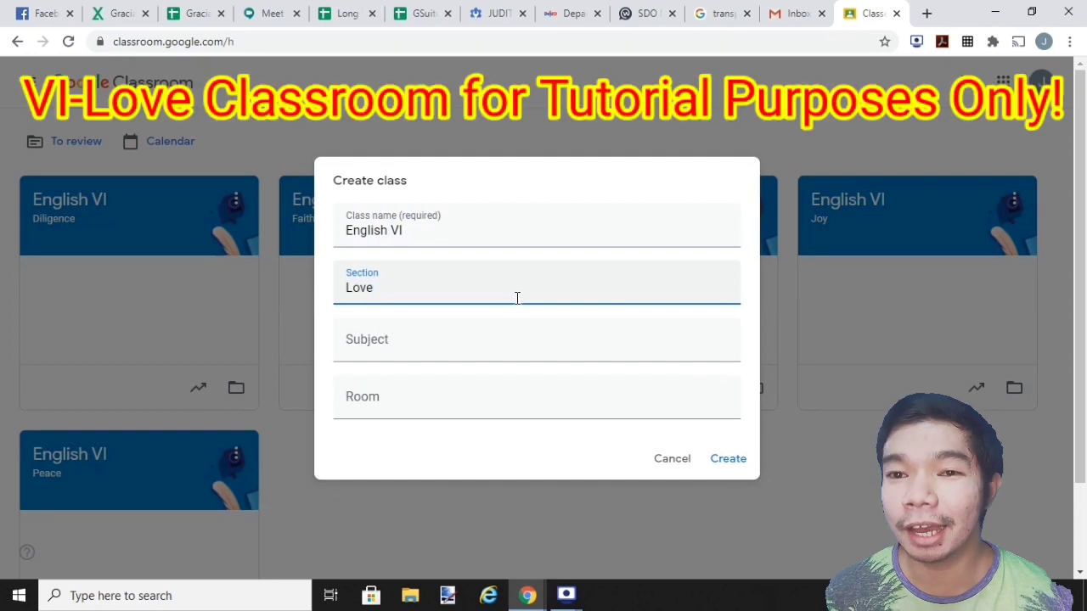
left_click(481, 326)
type("English VI")
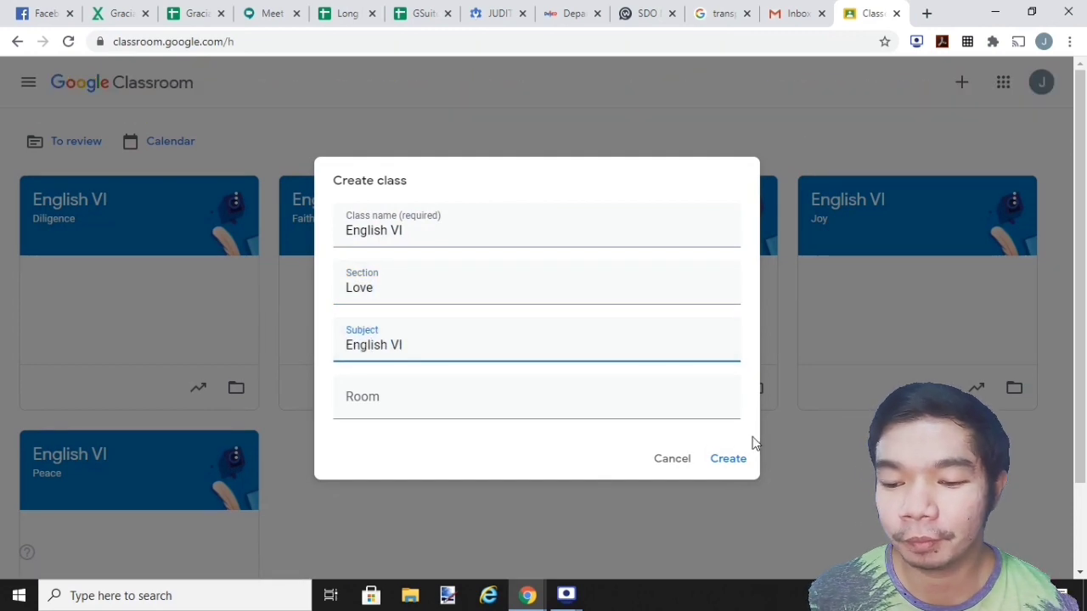
left_click(733, 461)
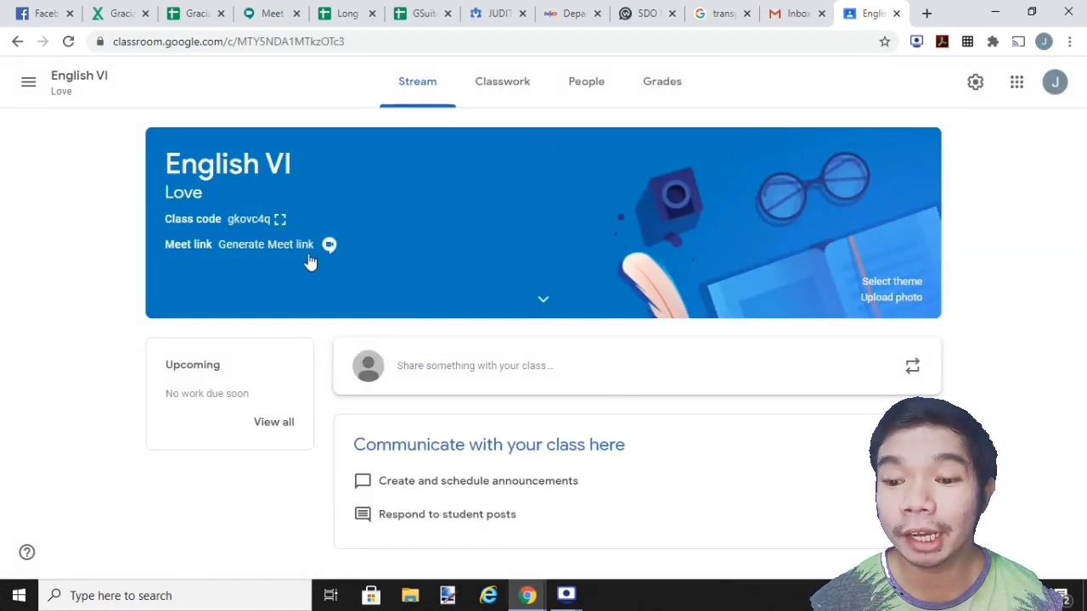
Enlarge the Love class code, select it, and copy the class invite link.
left_click(280, 221)
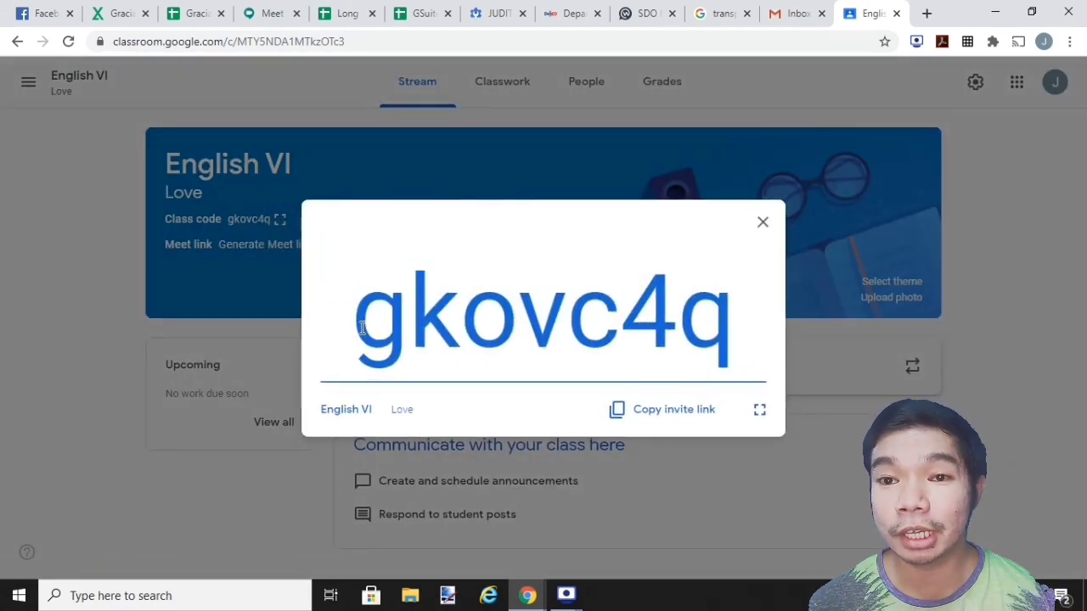
left_click_drag(361, 328, 724, 363)
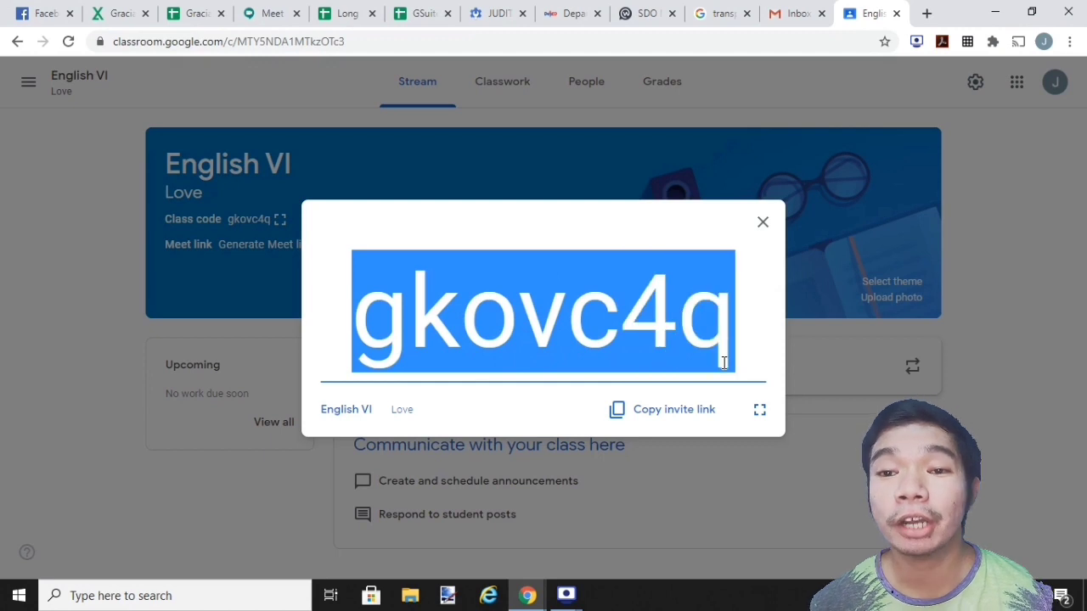
left_click(678, 415)
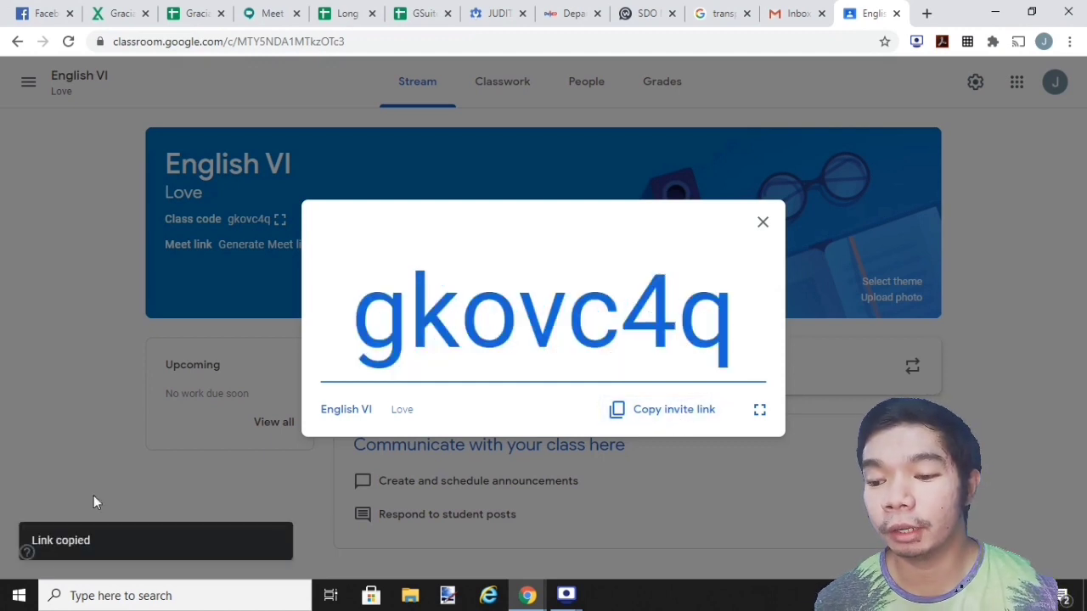
left_click(19, 595)
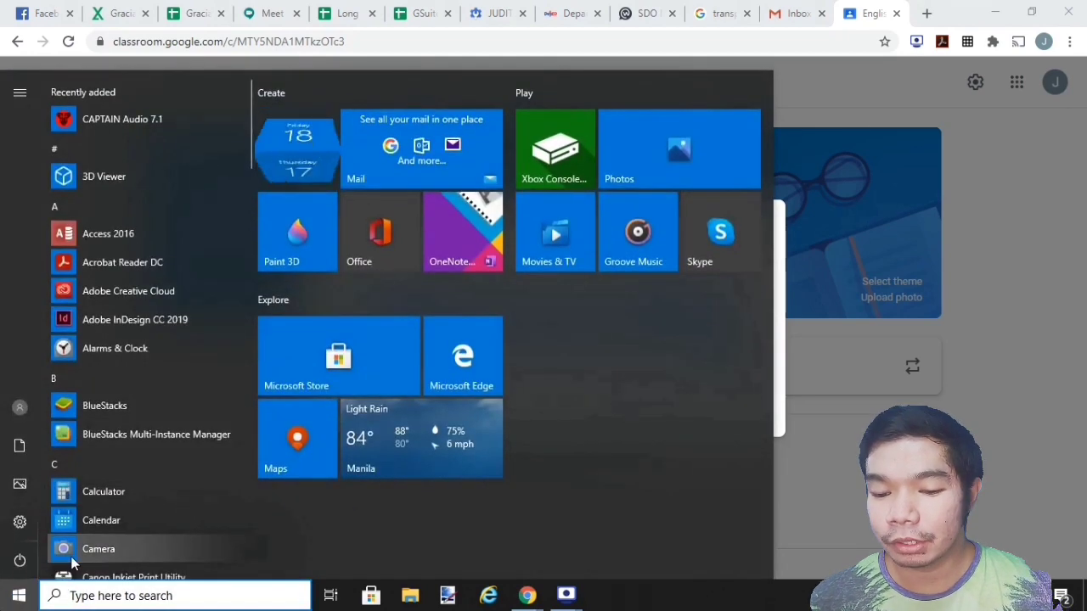
Launch Notepad, paste the Love invite link, and select the class code in Classroom.
type("notepad")
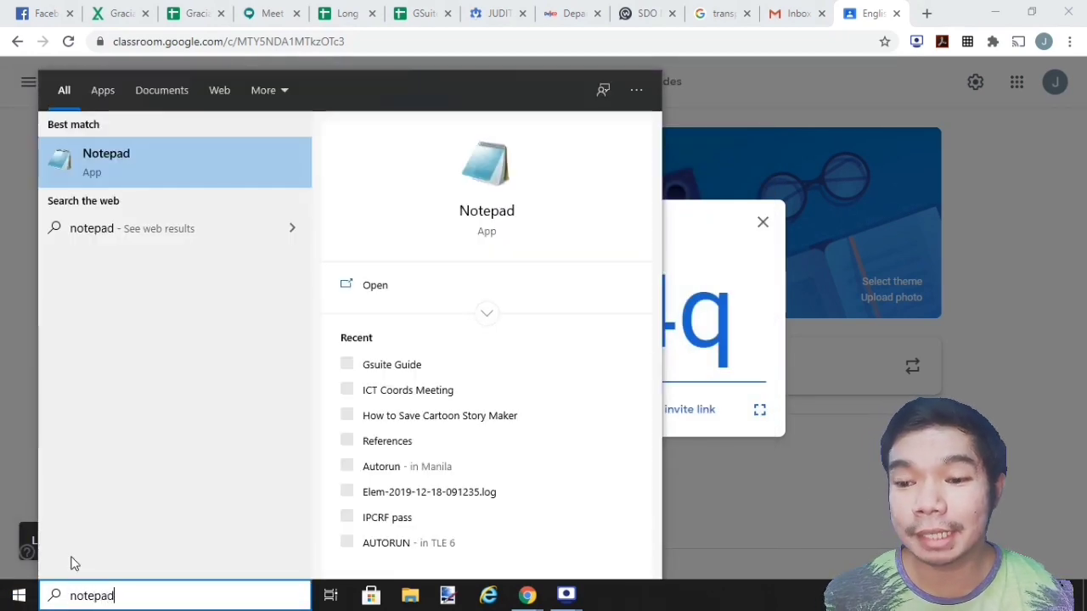
key("Return")
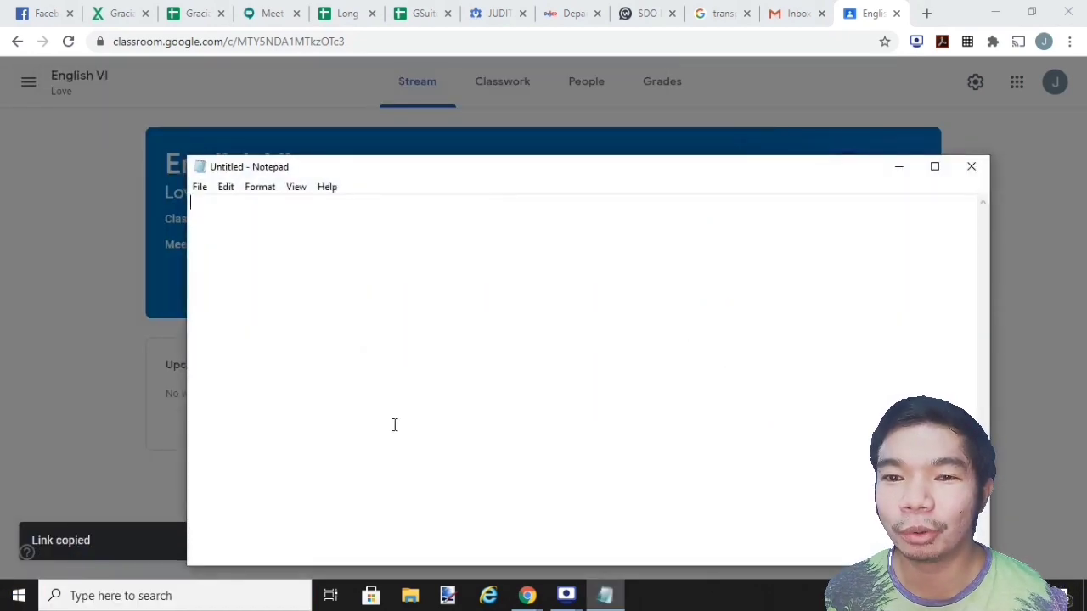
key("ctrl+v")
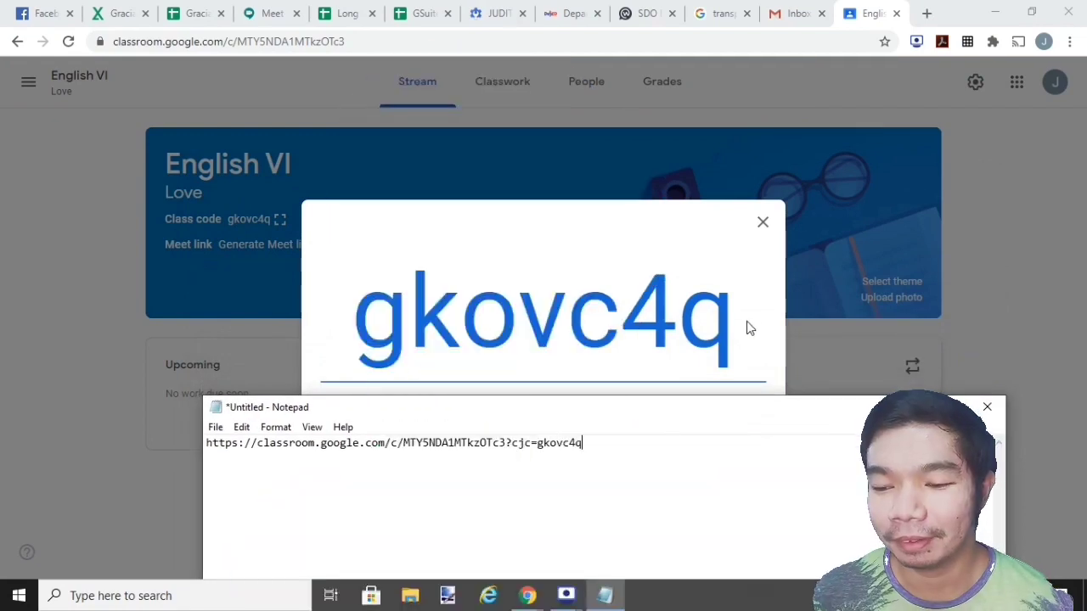
left_click(748, 328)
left_click_drag(723, 321, 321, 336)
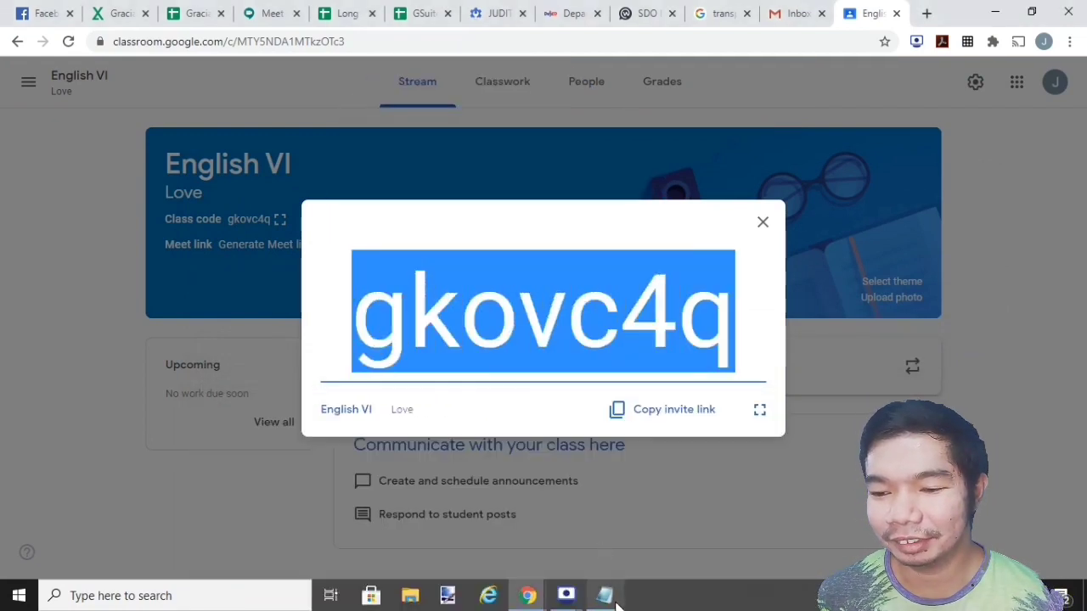
left_click(605, 595)
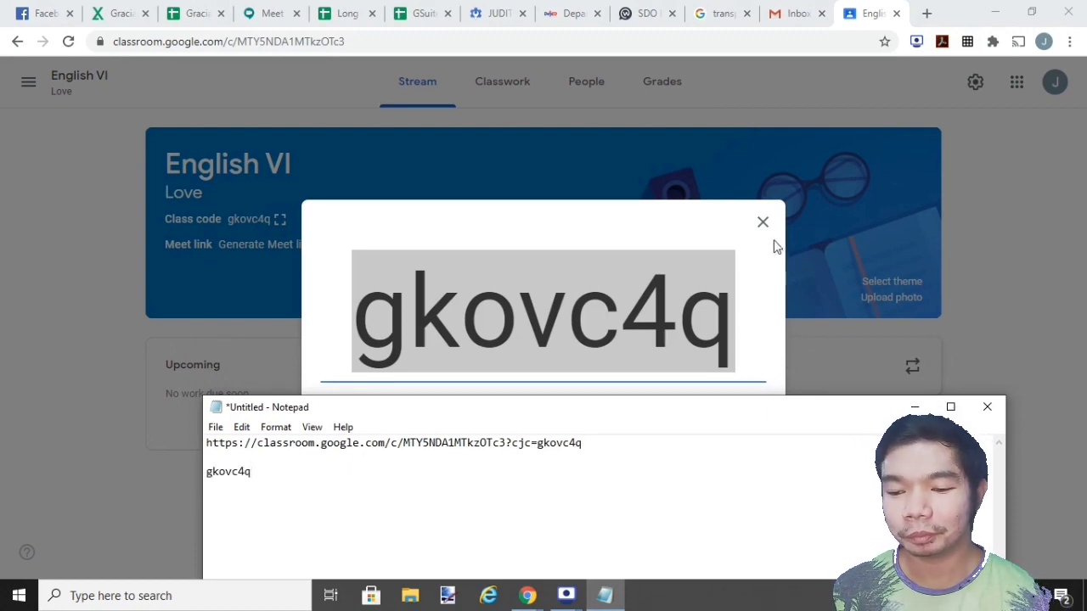
left_click(1003, 318)
Close the enlarged class code and sign out of the Google account.
left_click(1002, 318)
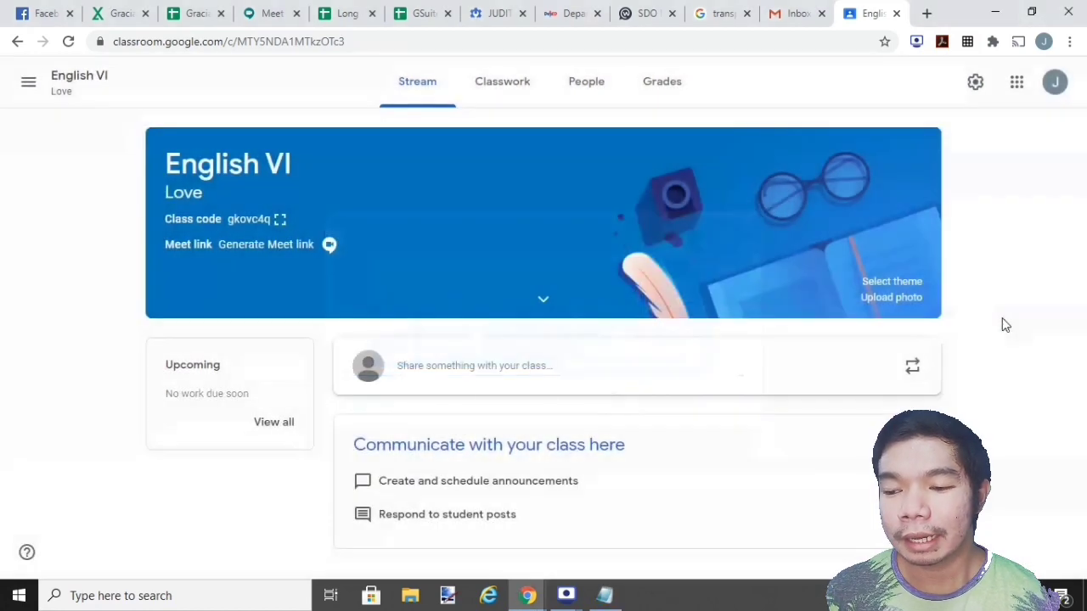
left_click(1054, 83)
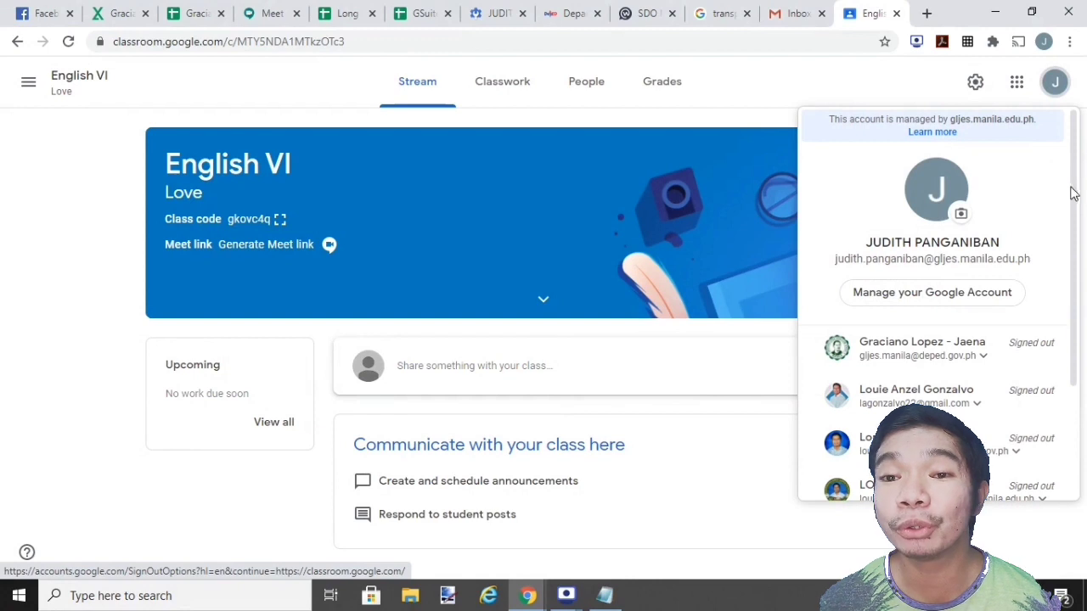
scroll(1077, 206, "down", 2)
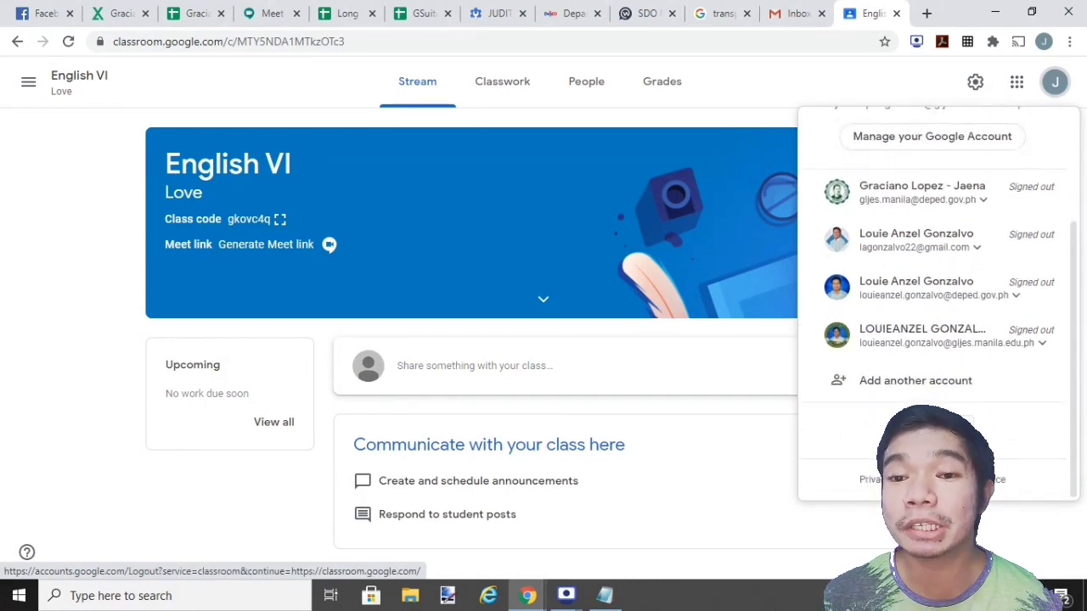
left_click(937, 428)
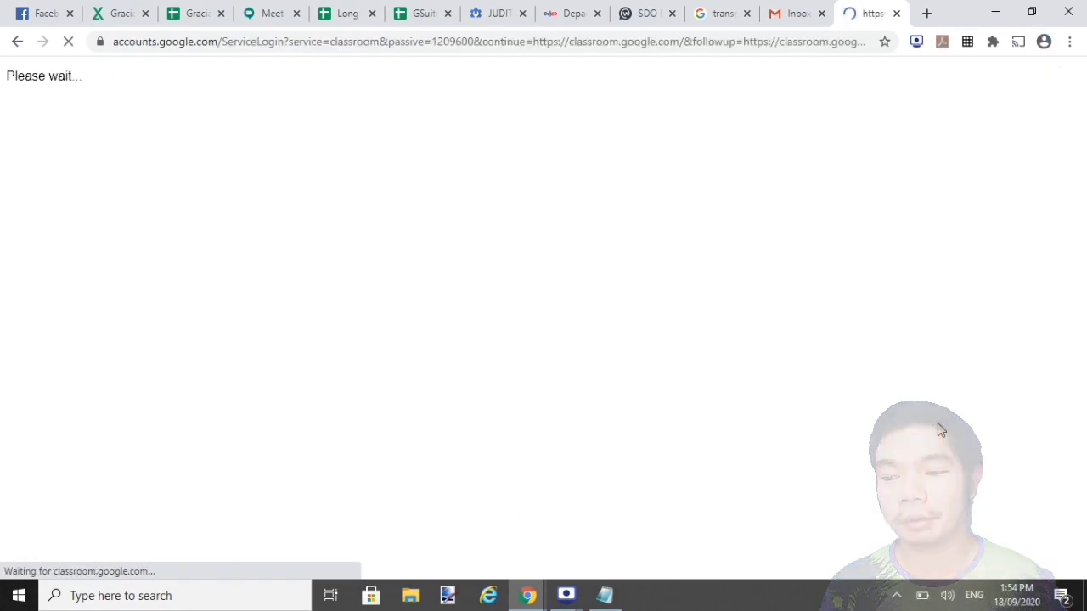
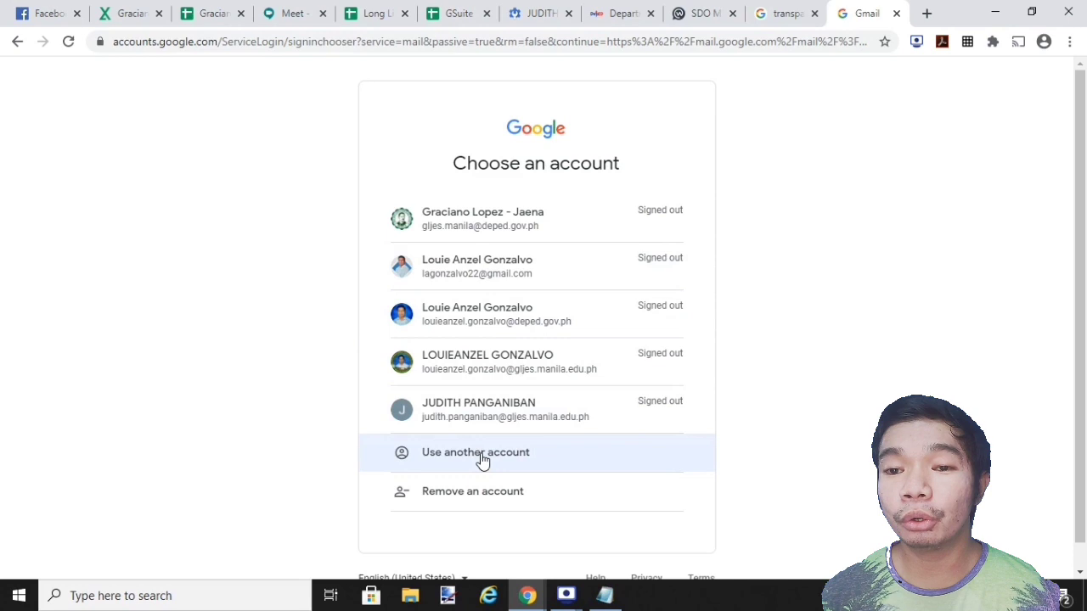
Choose another account and replace the autofilled e-mail with the student's school address.
left_click(482, 456)
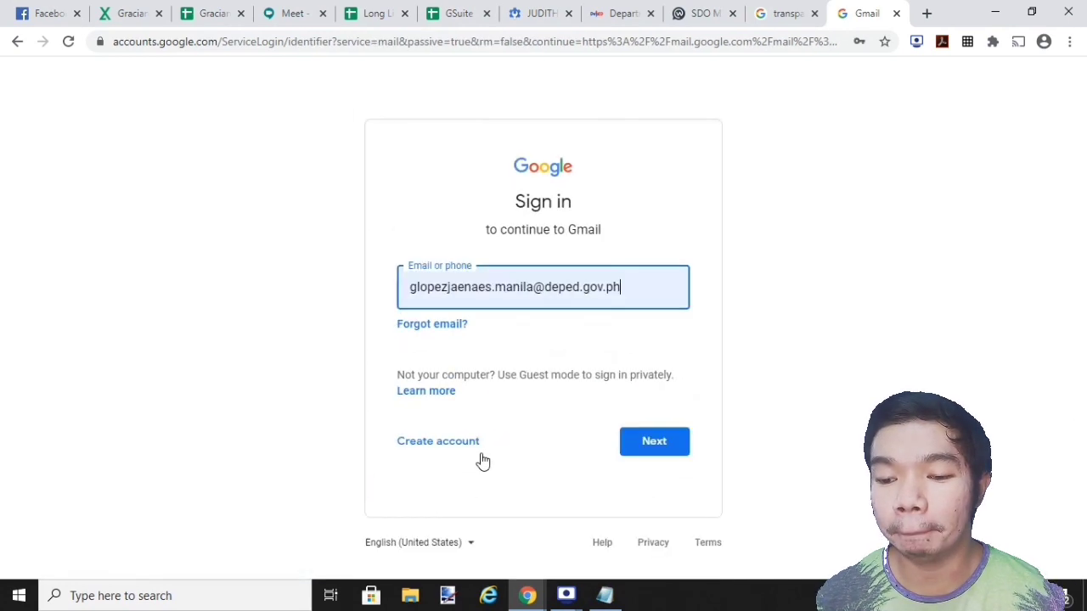
left_click_drag(641, 281, 350, 288)
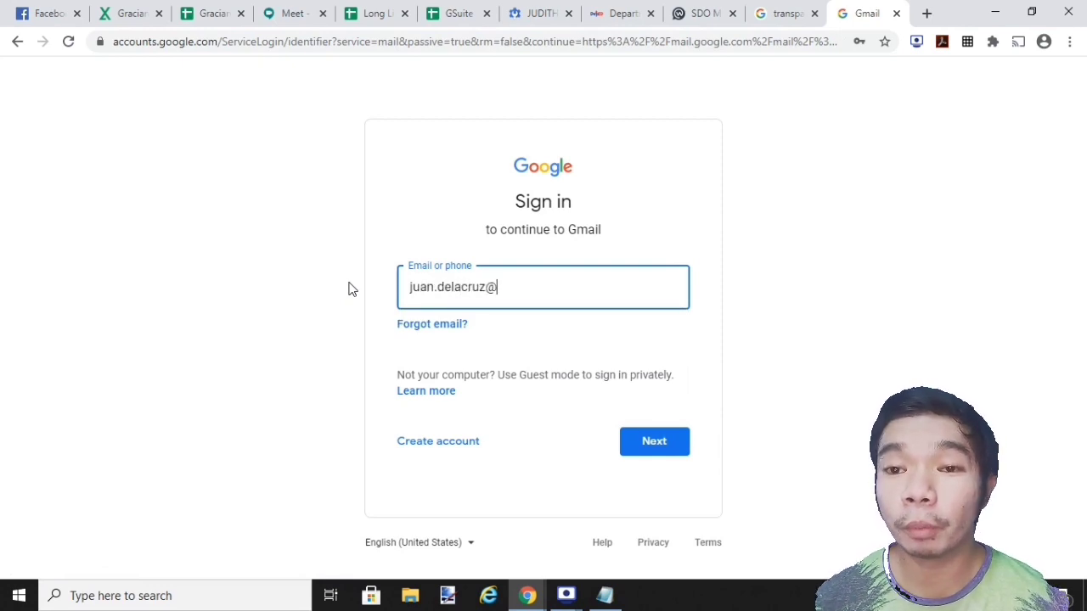
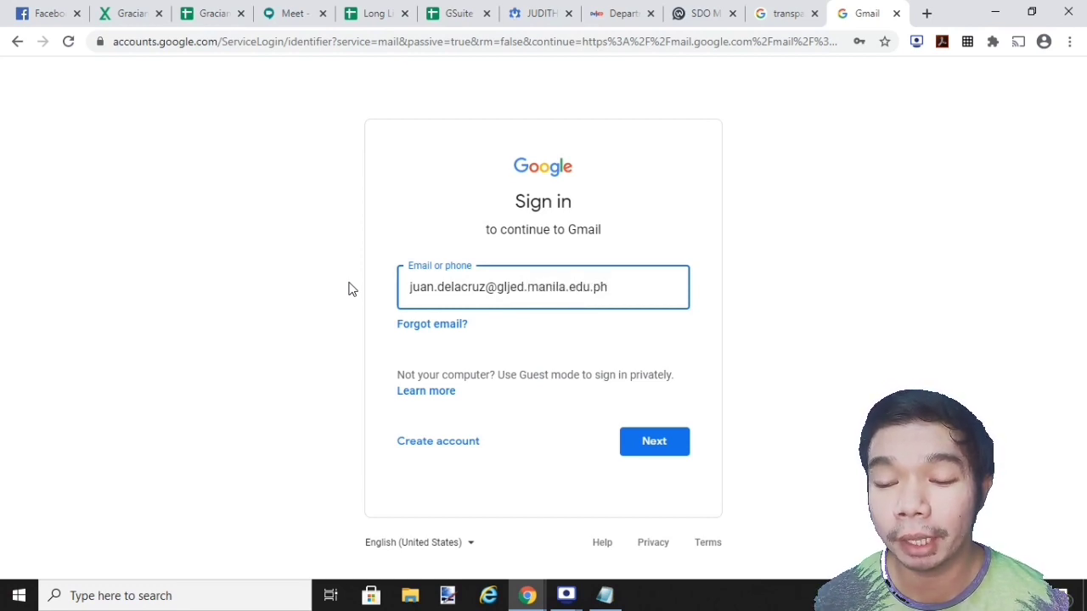
left_click(652, 454)
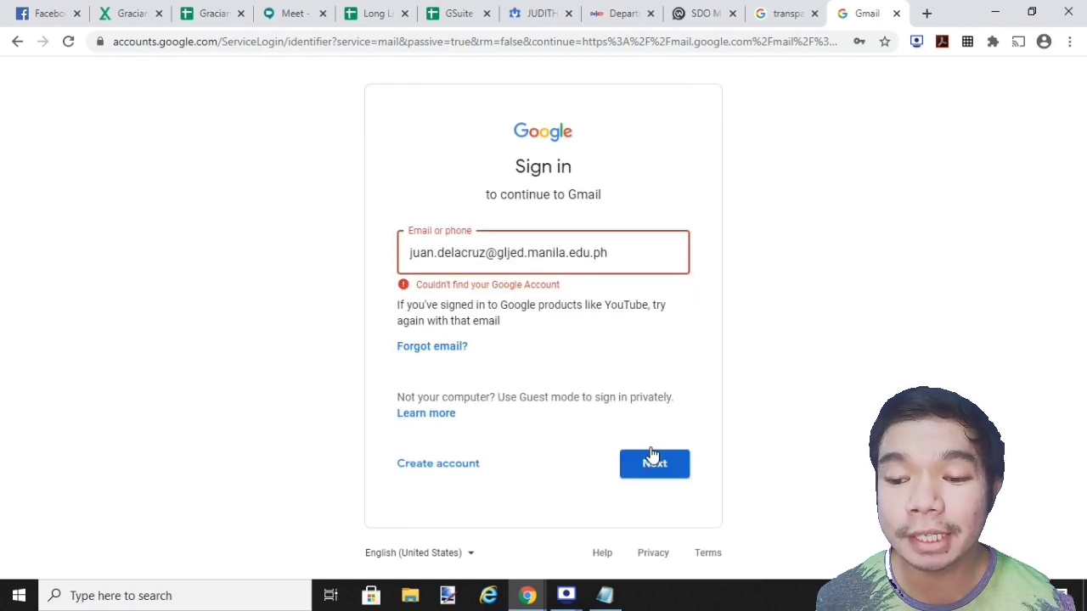
Correct the typo in the e-mail domain and resubmit the address.
left_click(523, 254)
key("BackSpace")
type("s")
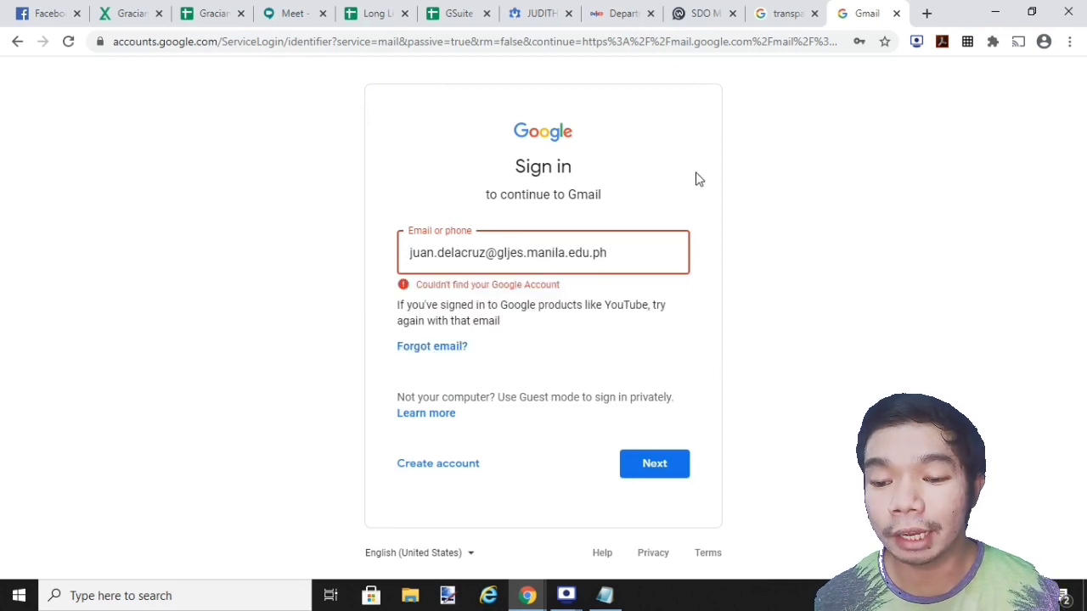
left_click(647, 463)
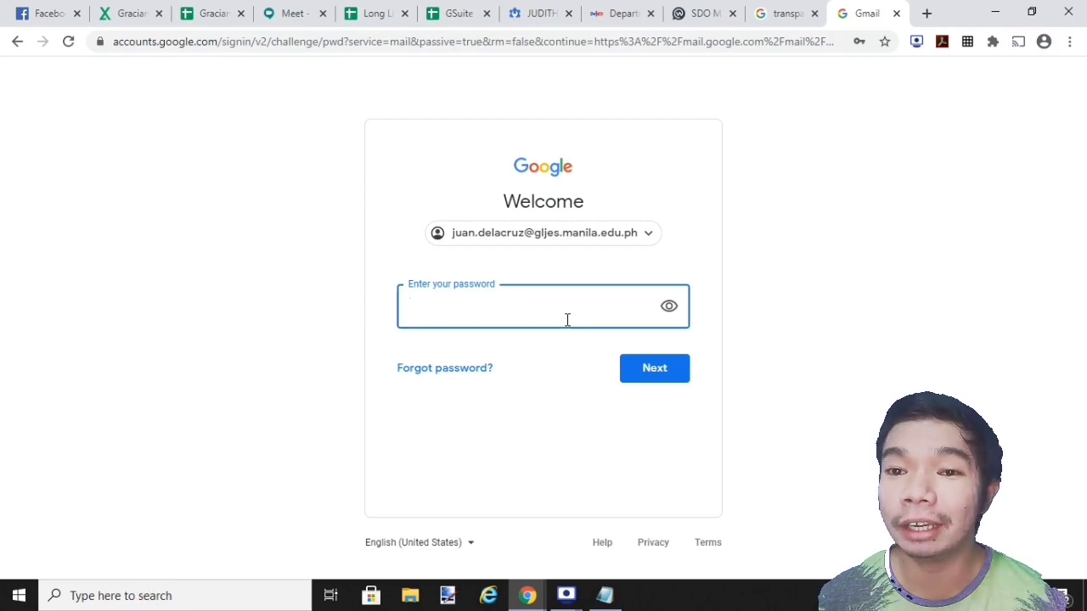
Enter the account password and accept the new school account's terms.
type("1")
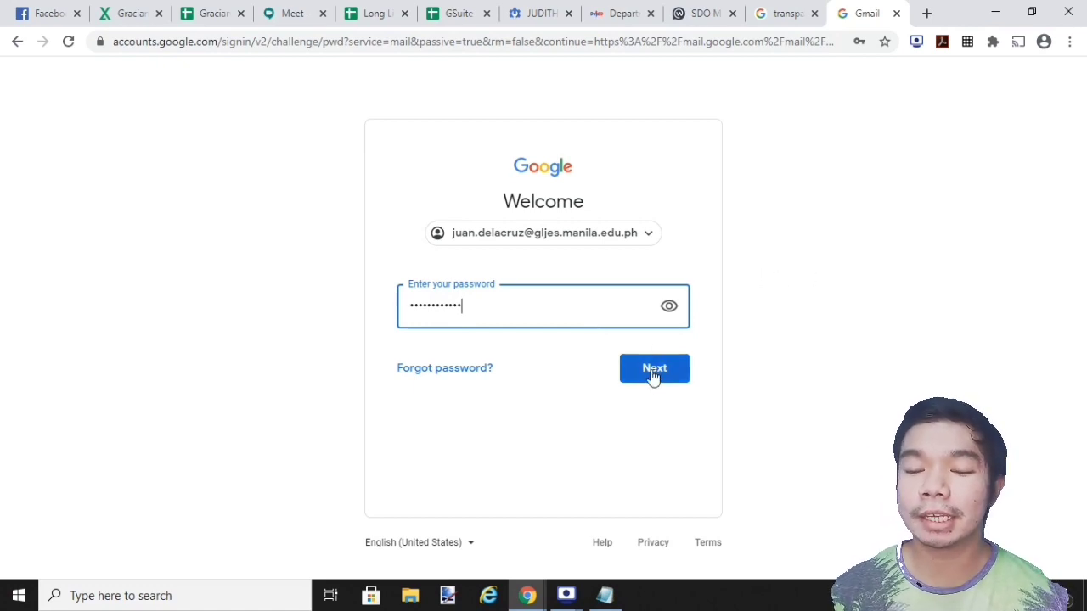
left_click(676, 383)
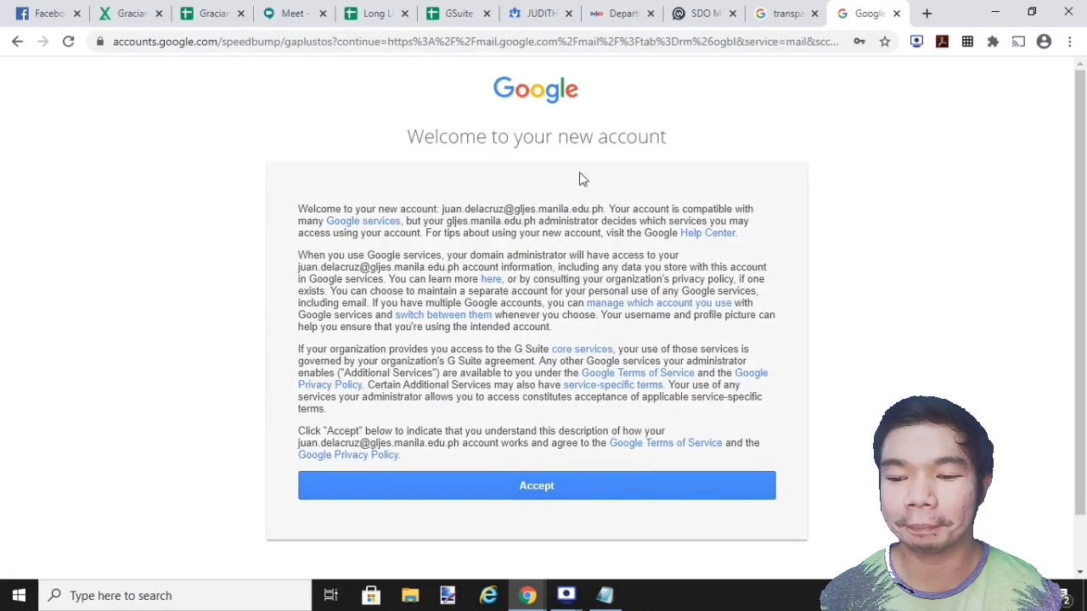
left_click(547, 491)
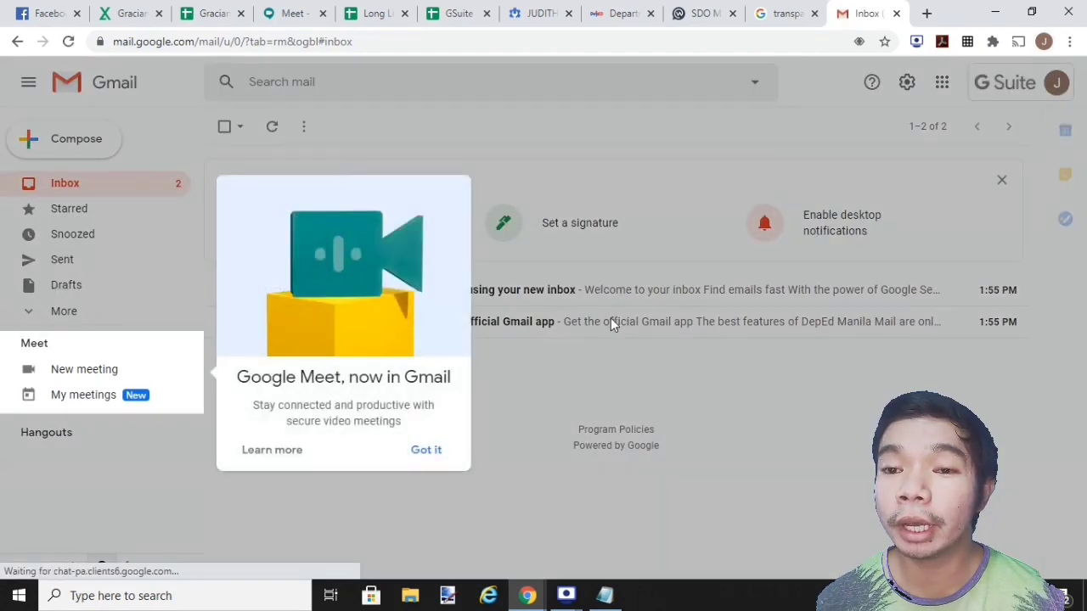
Dismiss the Google Meet notice and launch Classroom from Gmail's Google apps grid.
left_click(431, 455)
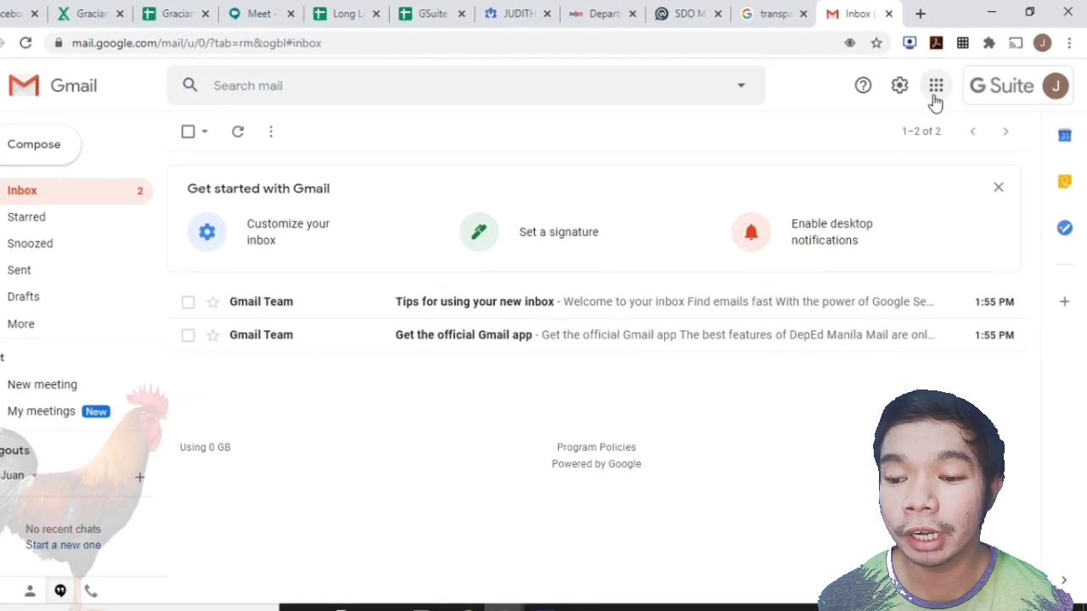
left_click(930, 93)
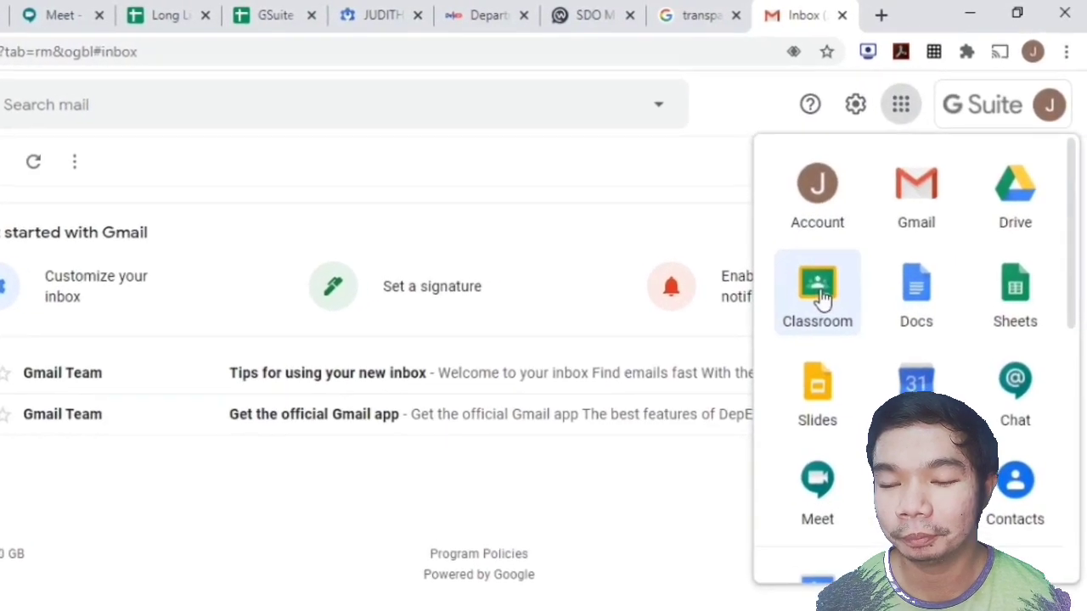
left_click(899, 118)
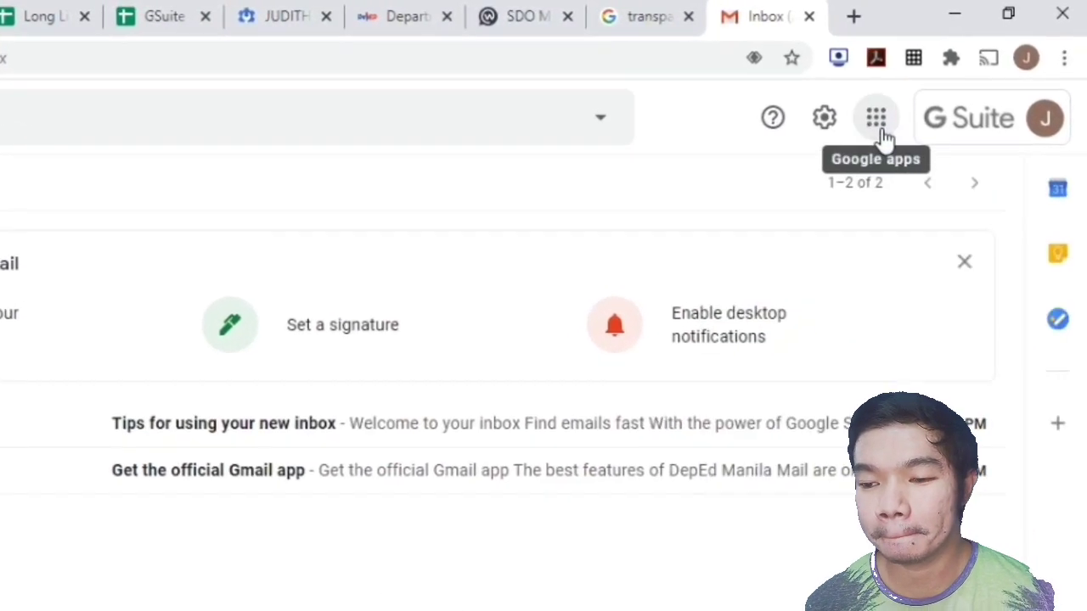
left_click(898, 118)
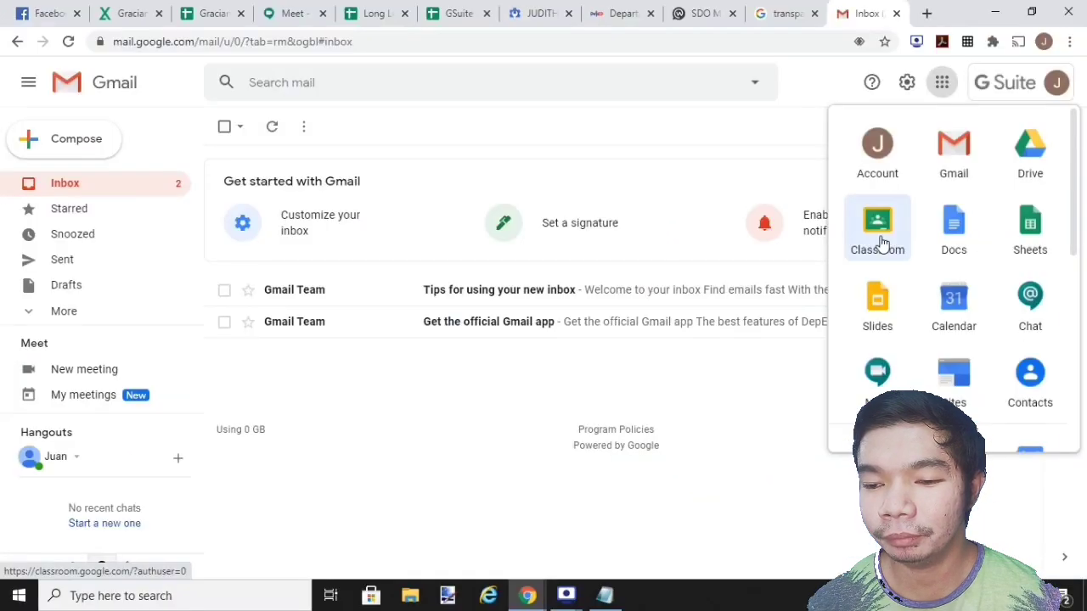
left_click(728, 425)
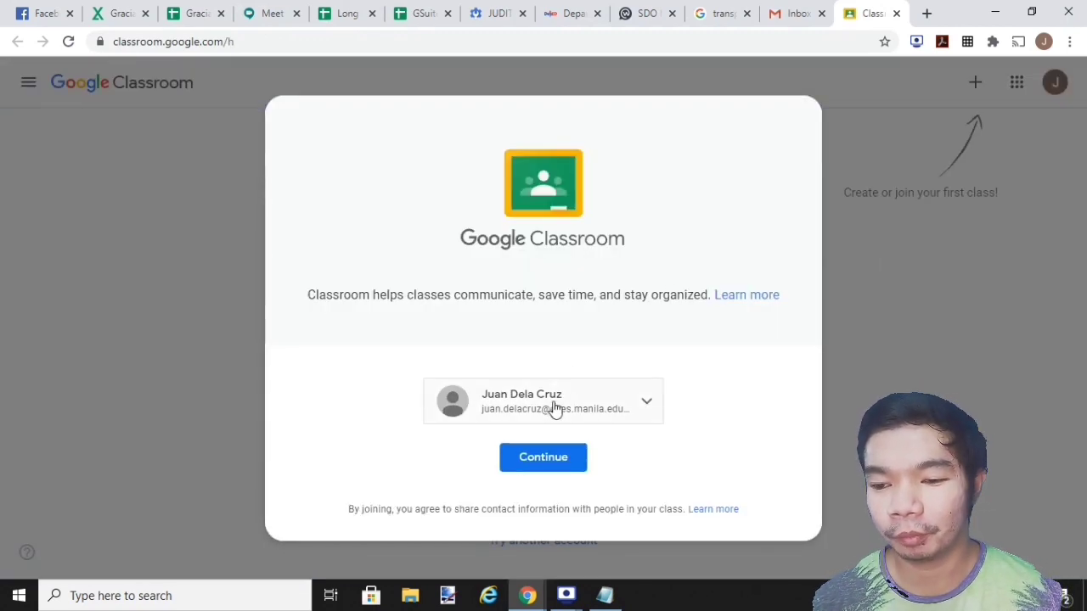
Continue into Classroom with the school account and choose Join class from the + menu.
left_click(554, 460)
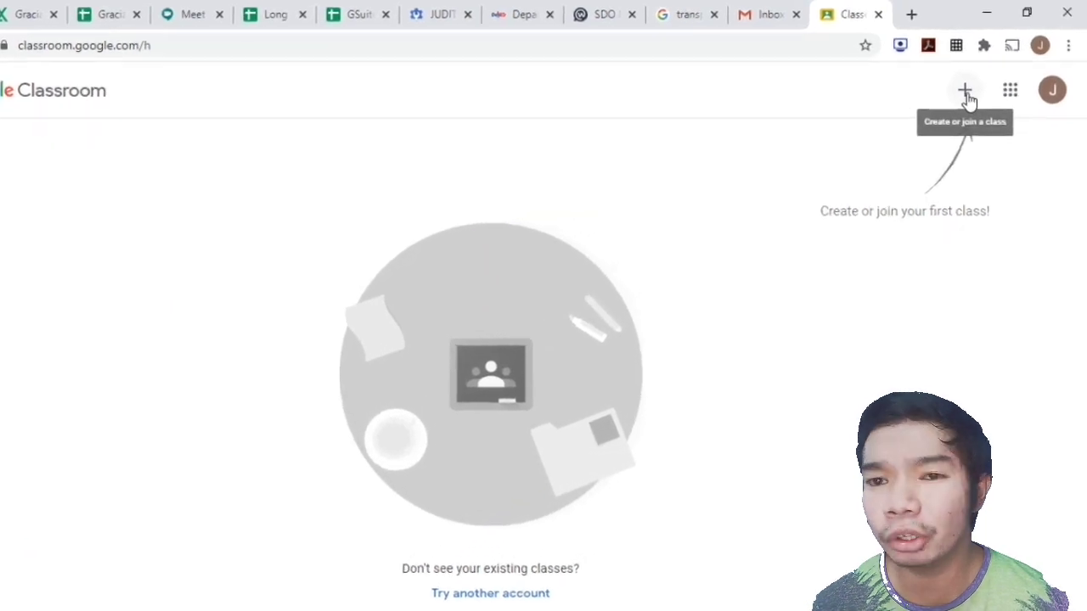
left_click(919, 130)
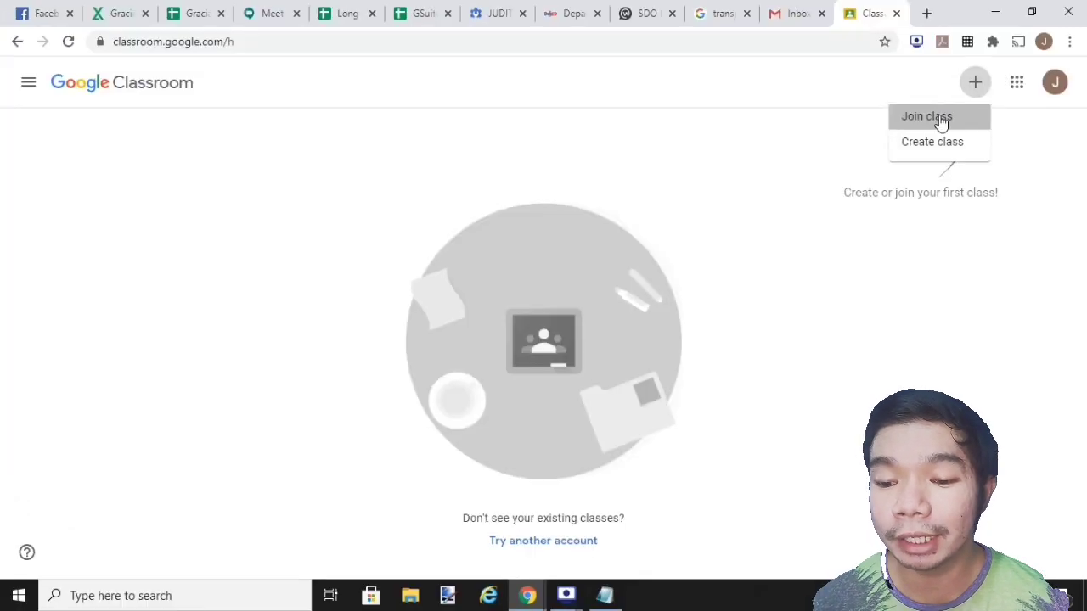
left_click(759, 274)
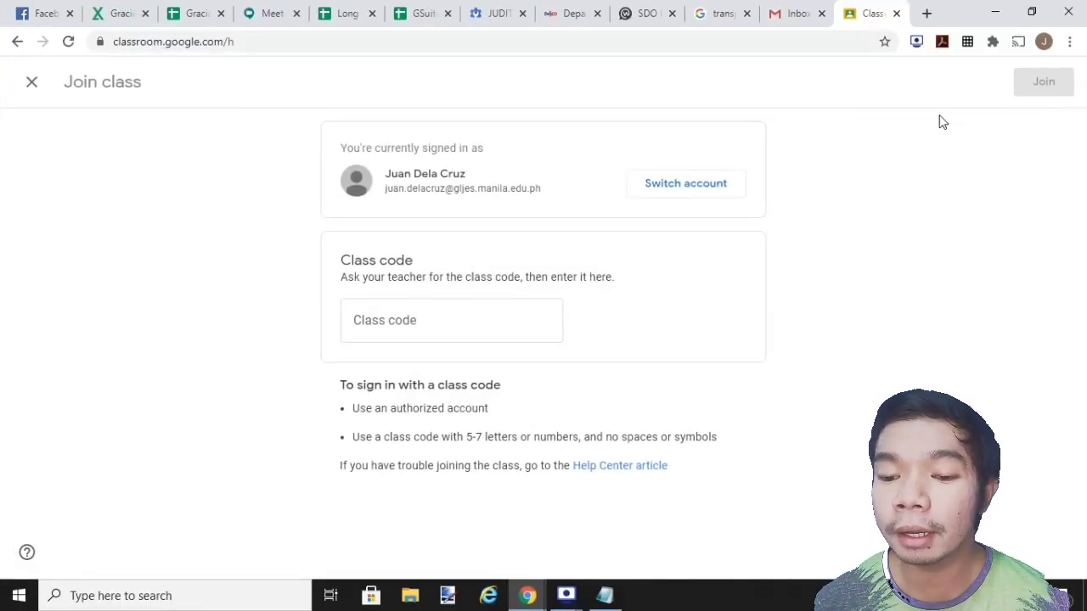
Paste the class code copied from Notepad into Class code and join English VI.
left_click(458, 329)
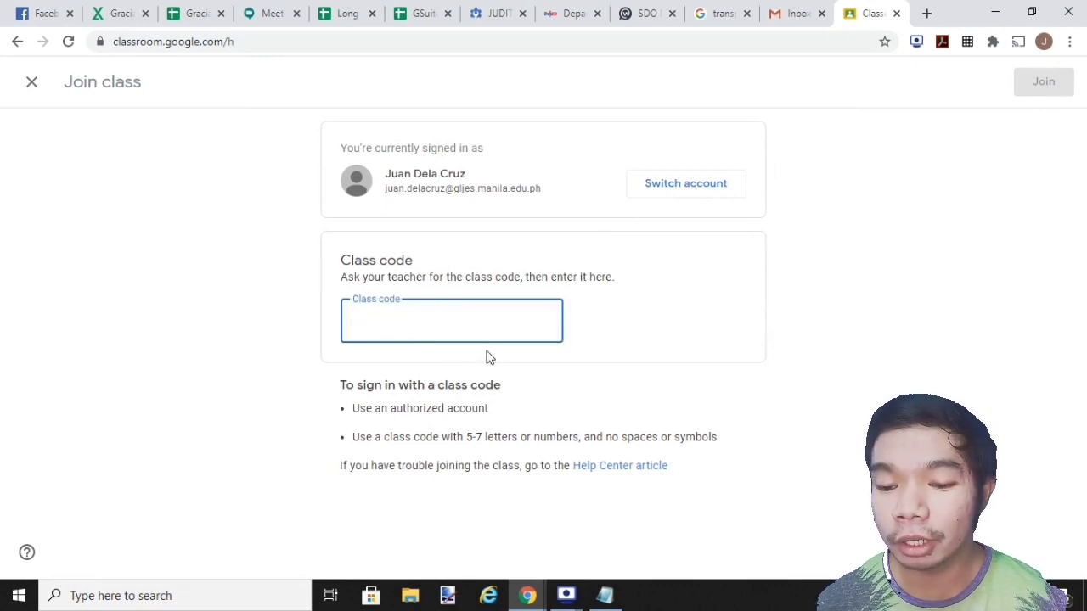
left_click(606, 599)
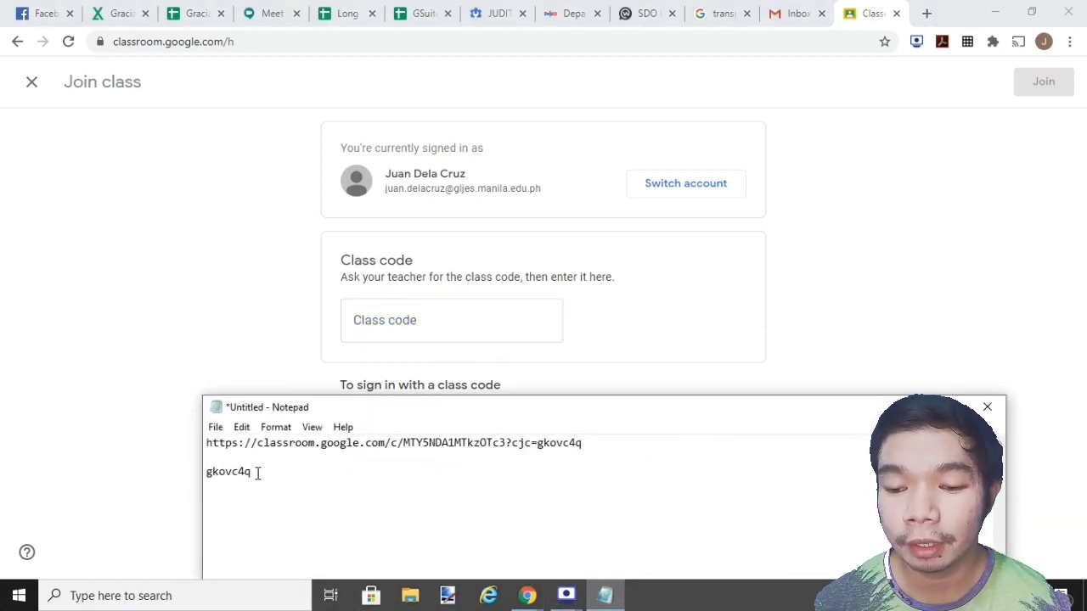
left_click_drag(258, 474, 205, 474)
key("ctrl+c")
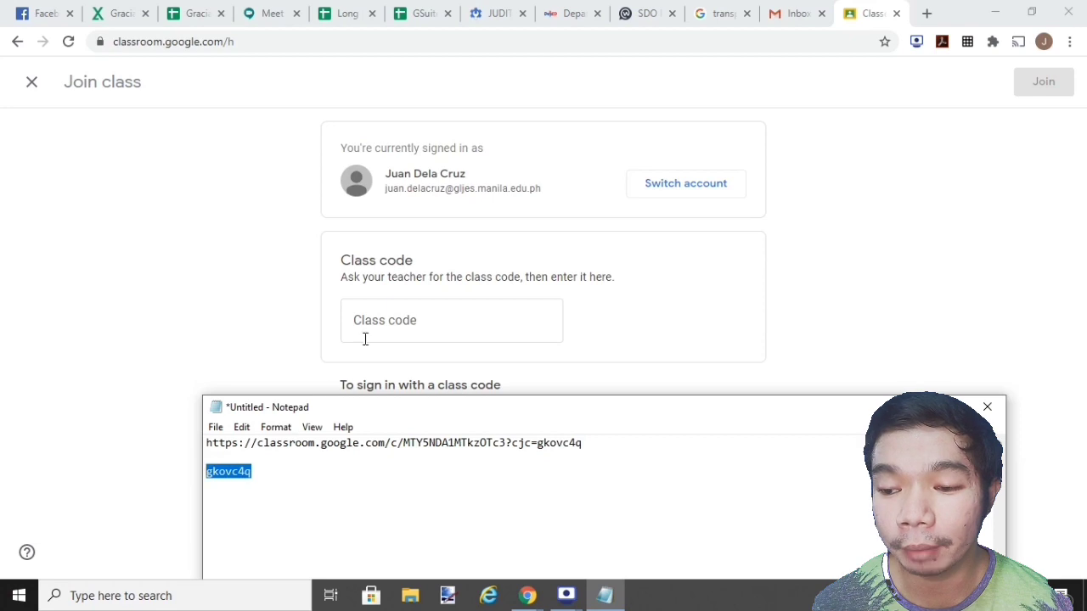
left_click(388, 323)
key("ctrl+v")
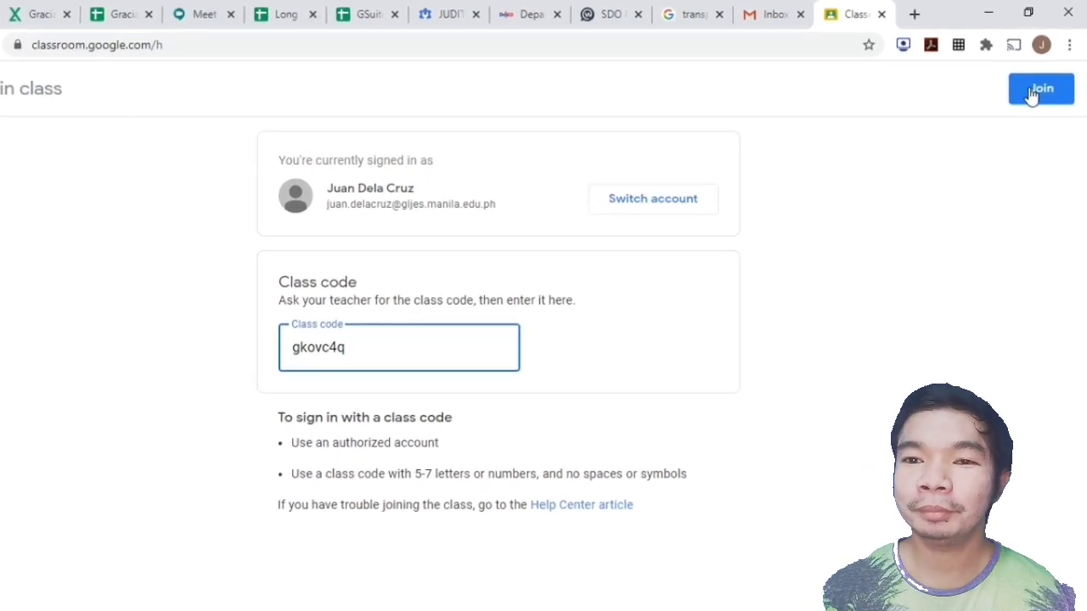
left_click(1032, 90)
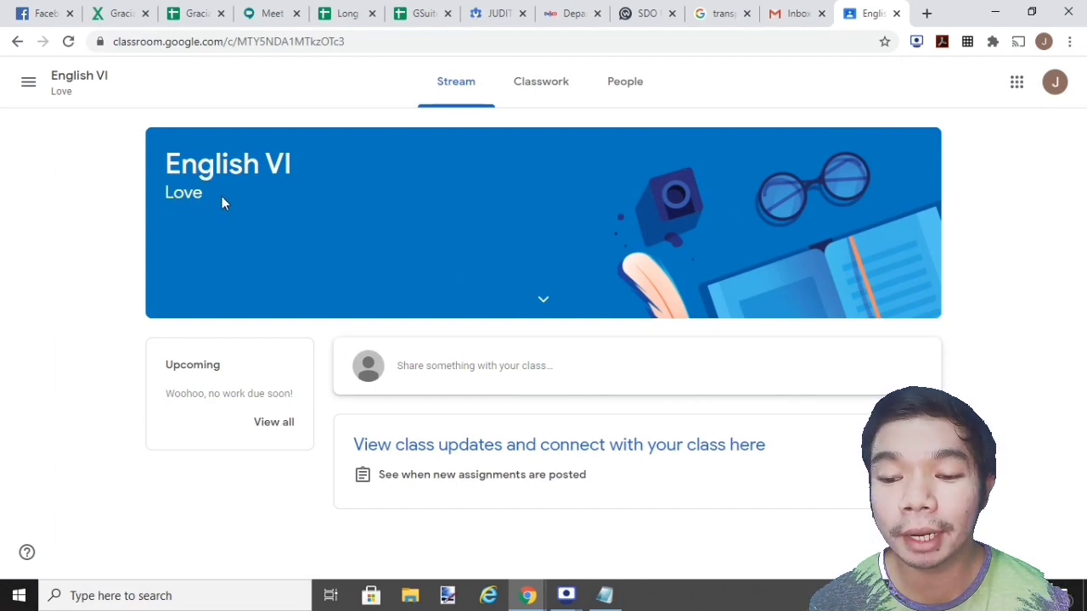
View the English VI People list, then return to its Stream page.
left_click(620, 87)
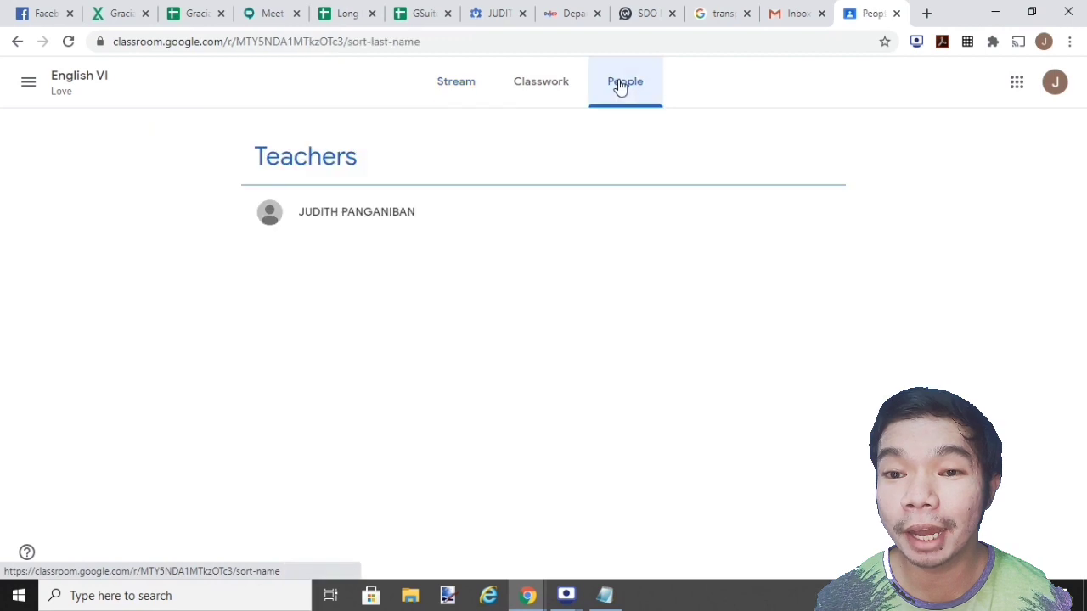
left_click(460, 88)
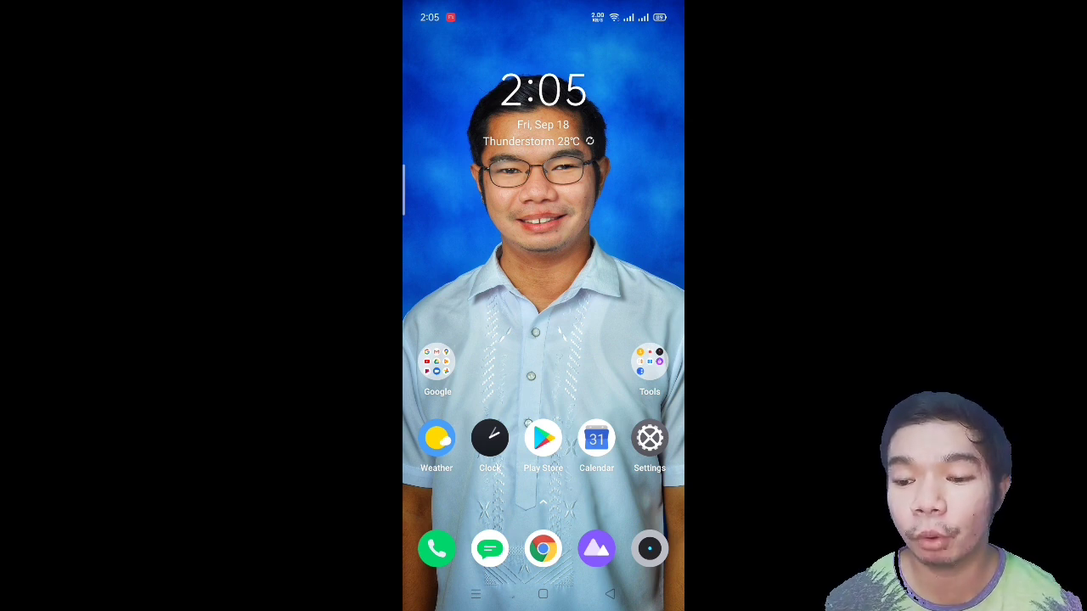
Search the Play Store for 'google clas' and open the installed Google Classroom app.
left_click_drag(596, 427, 485, 427)
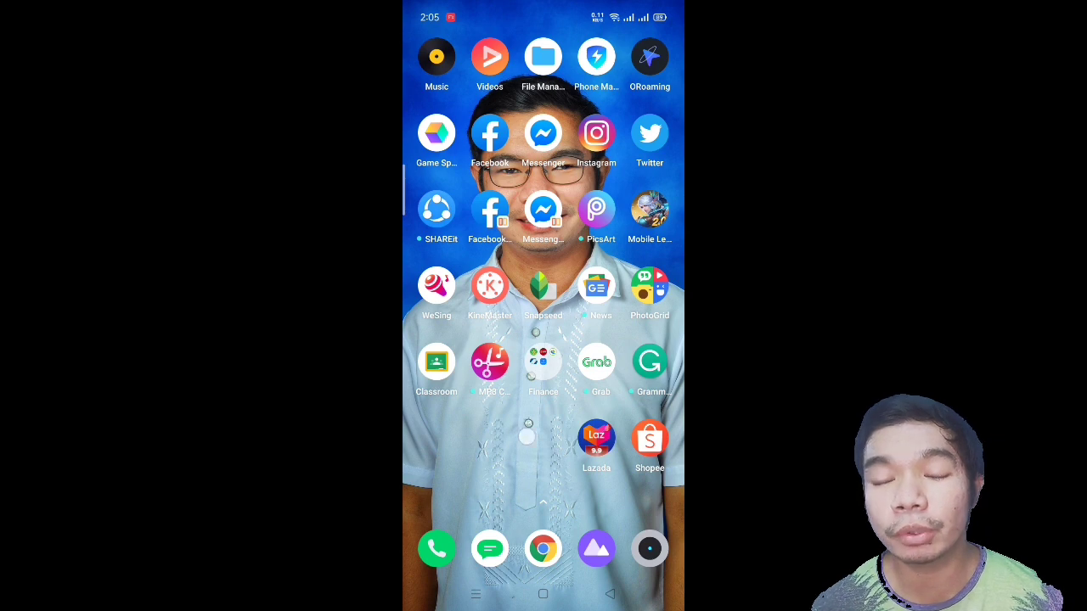
left_click_drag(527, 437, 611, 438)
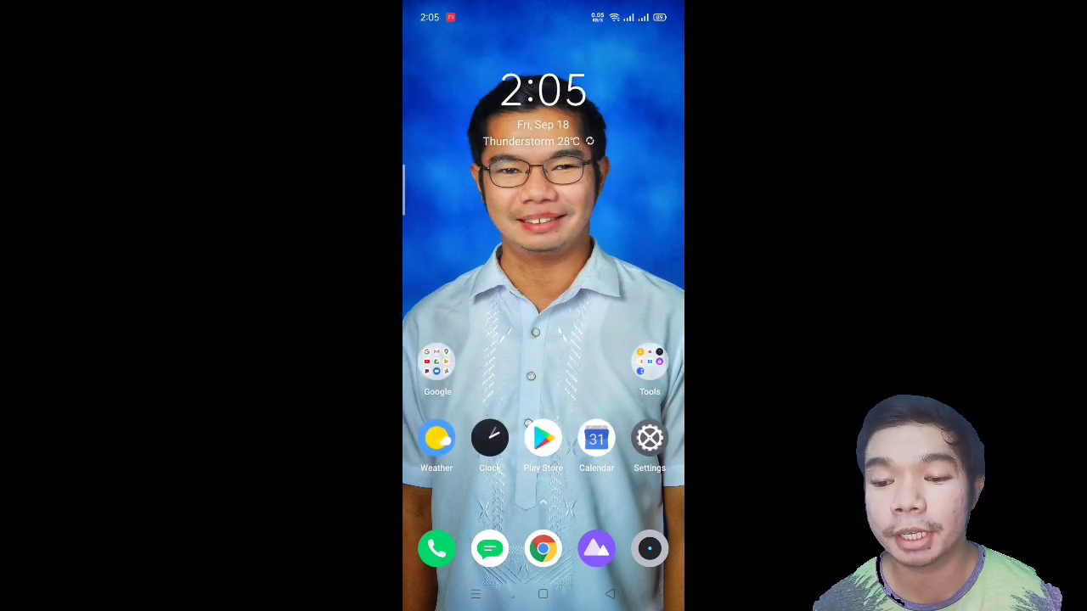
left_click(543, 438)
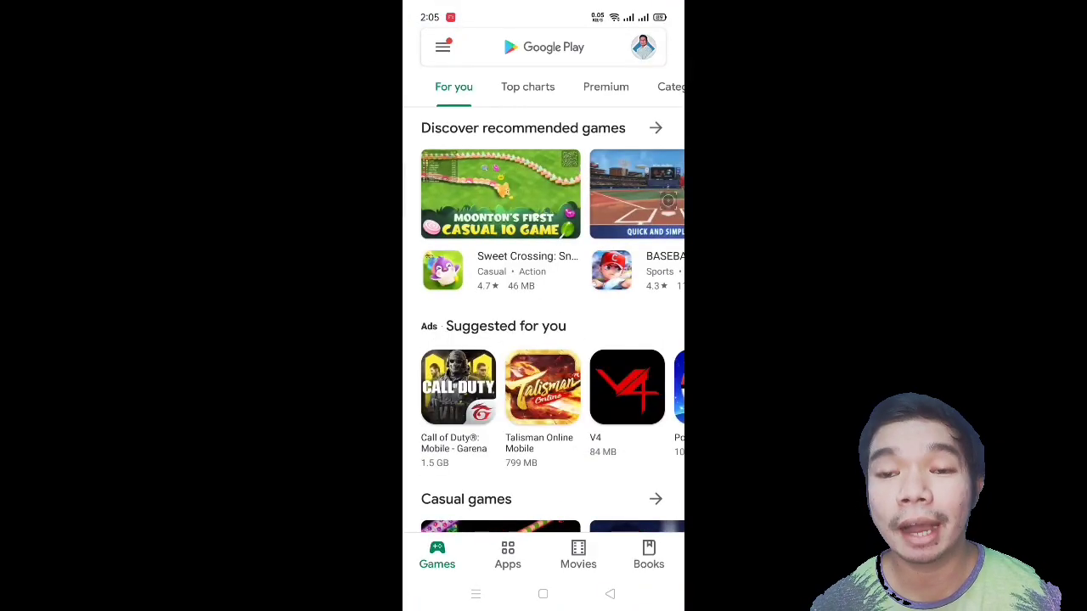
left_click(544, 47)
type("g")
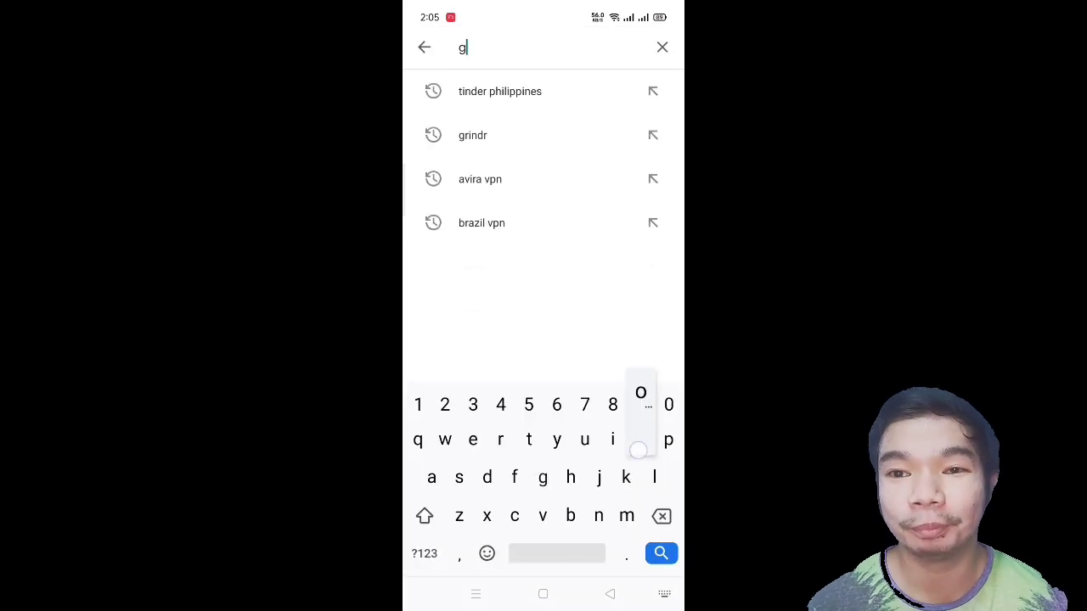
type("oogle clas")
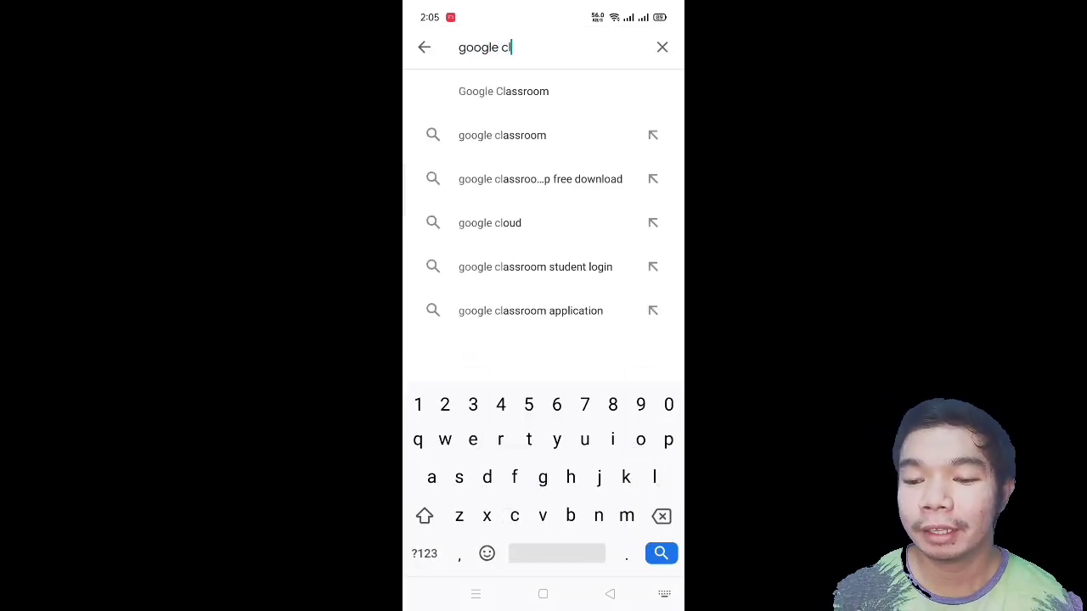
left_click(503, 90)
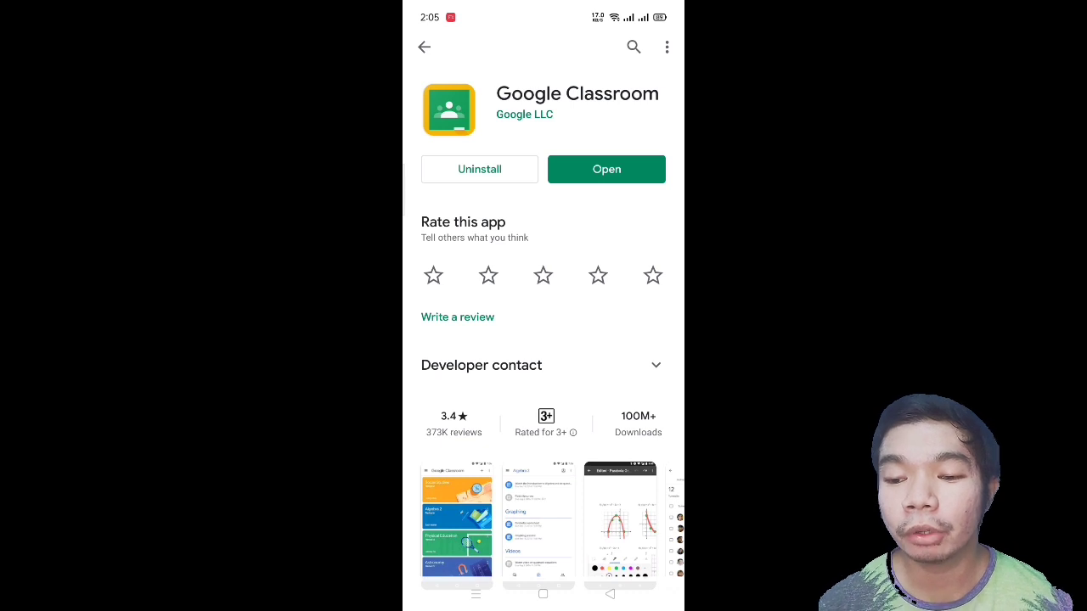
left_click(590, 168)
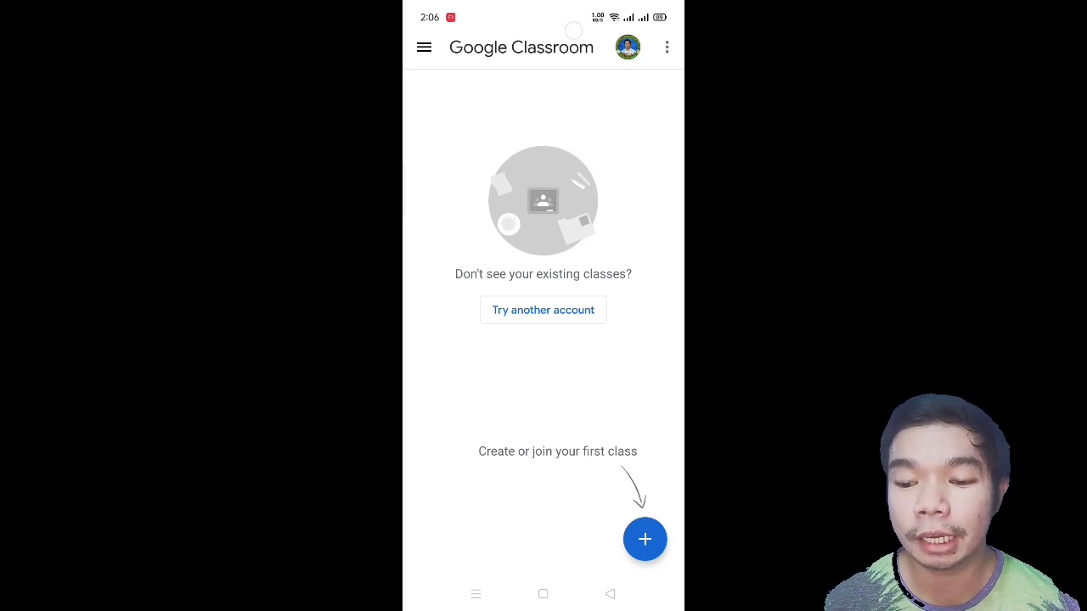
Add another Google account from the Classroom profile avatar menu.
left_click(628, 47)
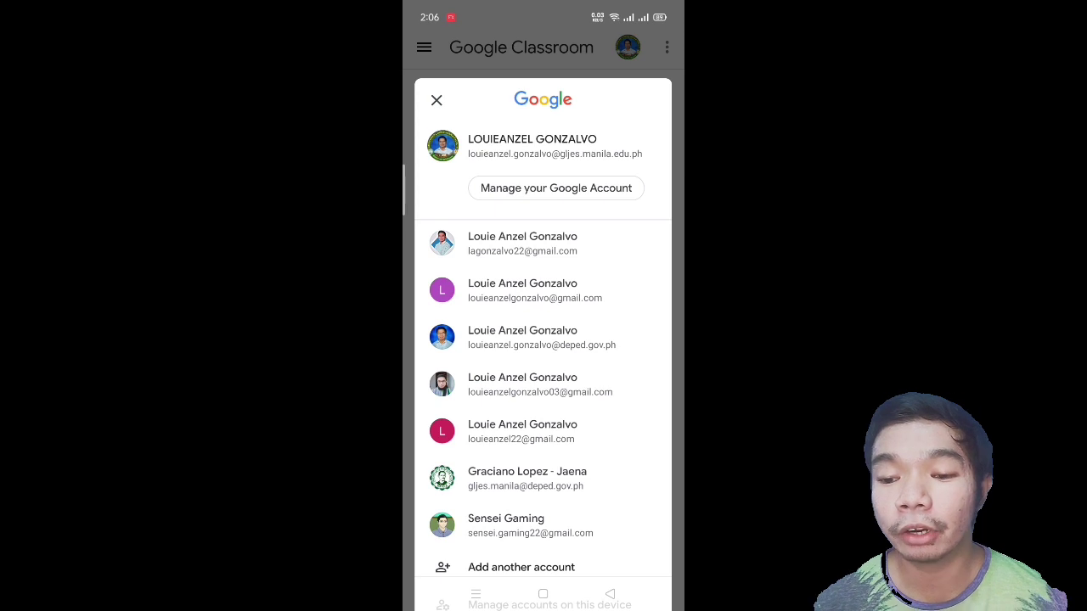
left_click_drag(624, 422, 645, 344)
left_click(522, 481)
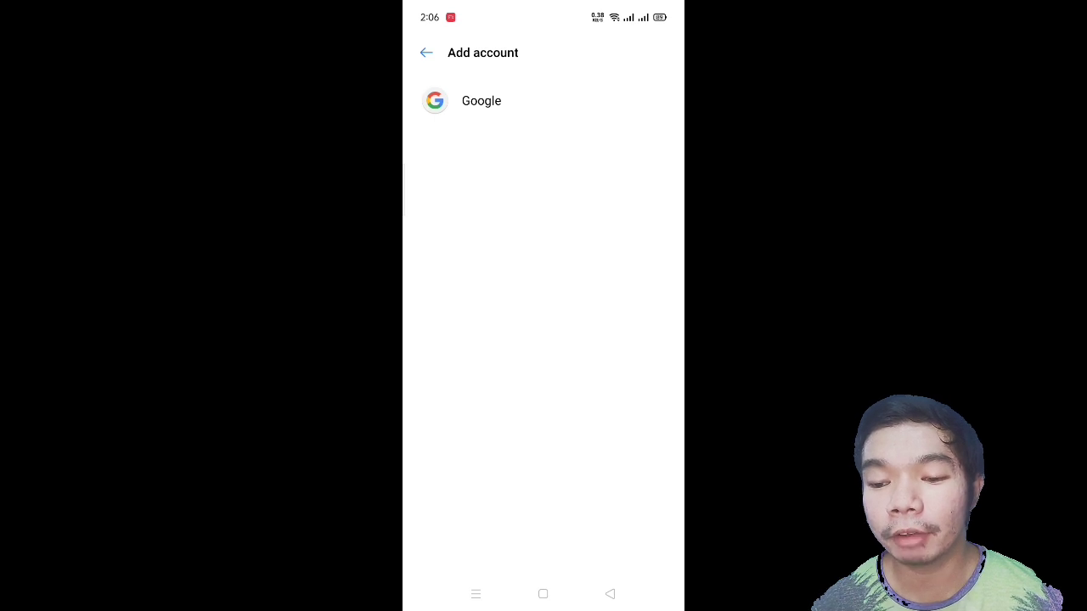
left_click(485, 104)
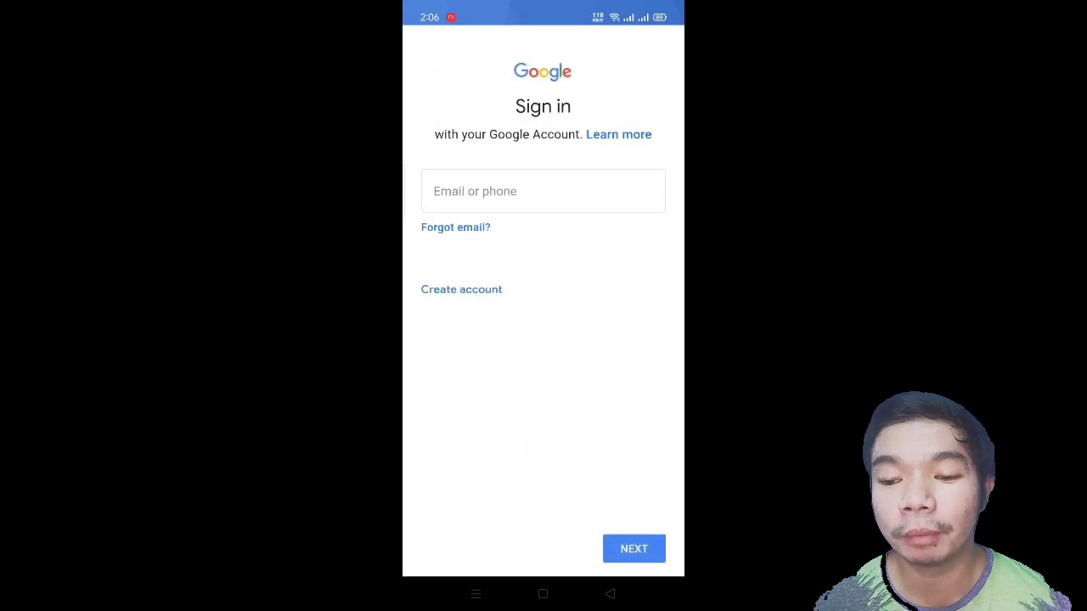
Sign in with the student's school e-mail address and the account password.
left_click(550, 196)
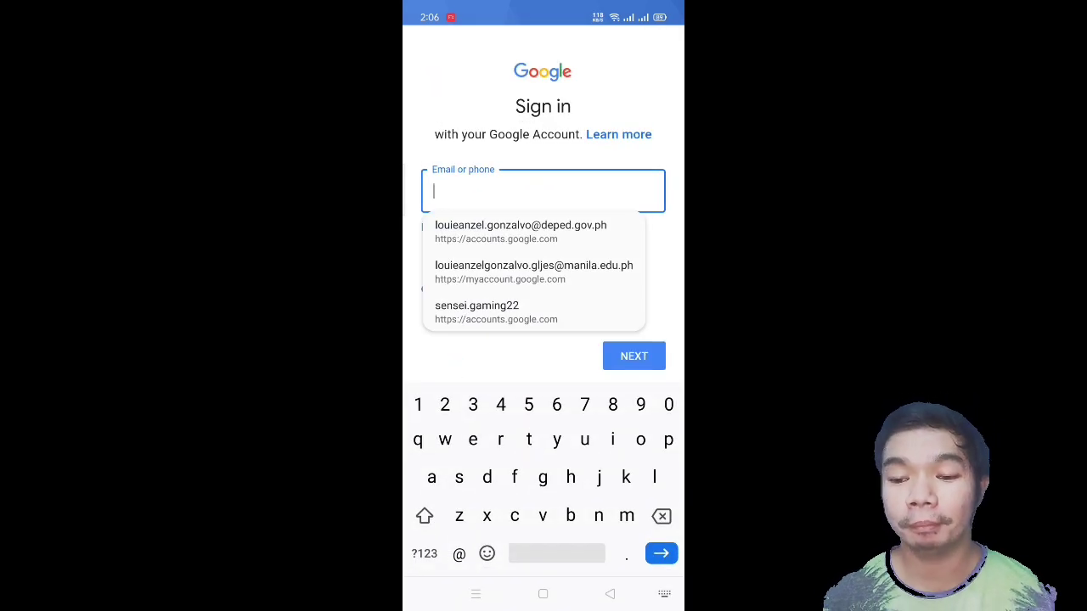
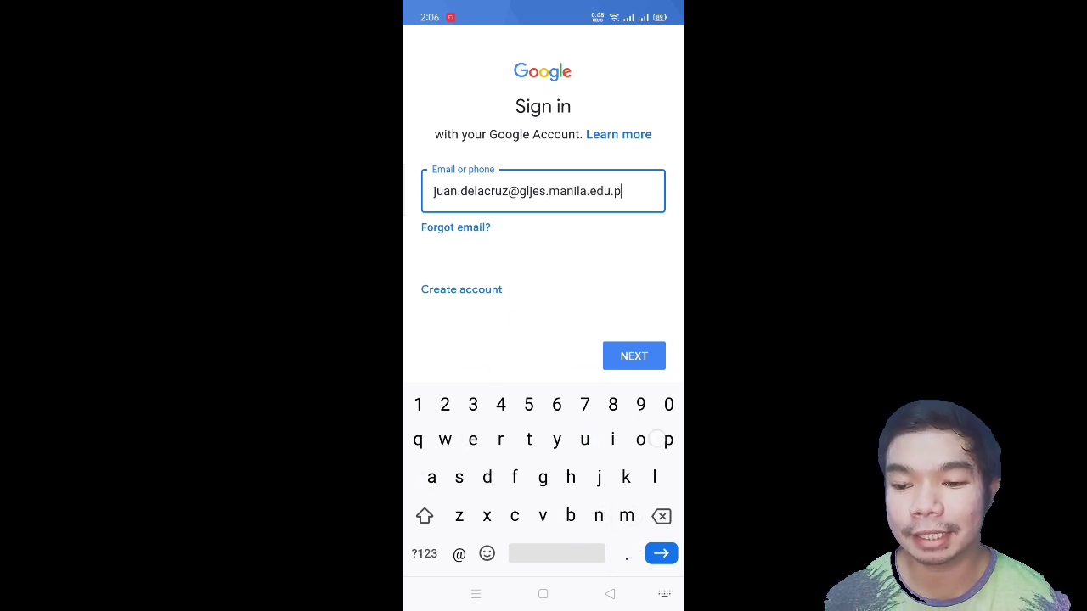
left_click(633, 356)
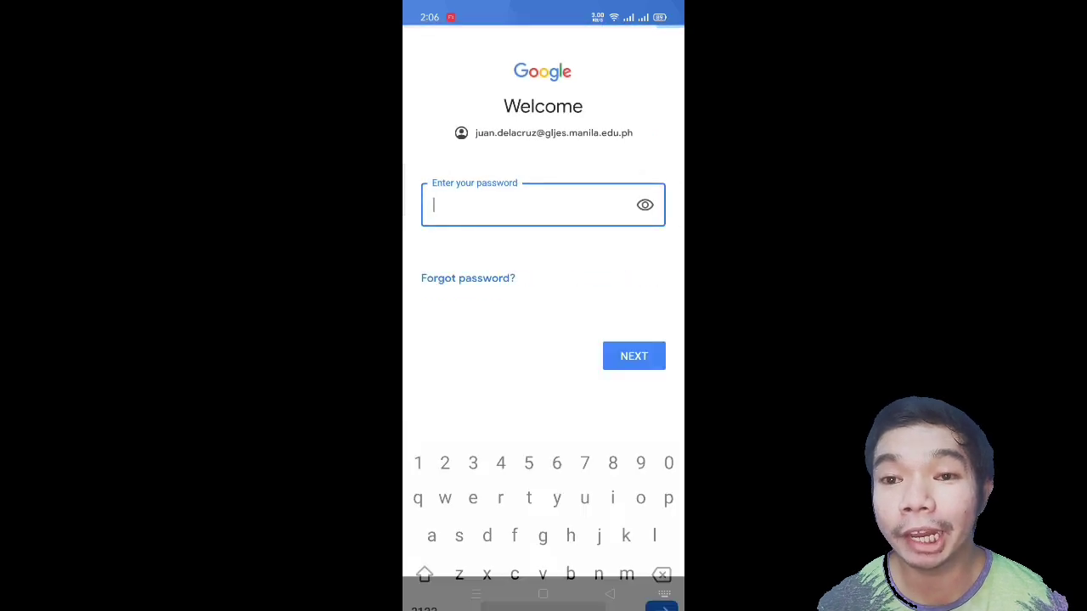
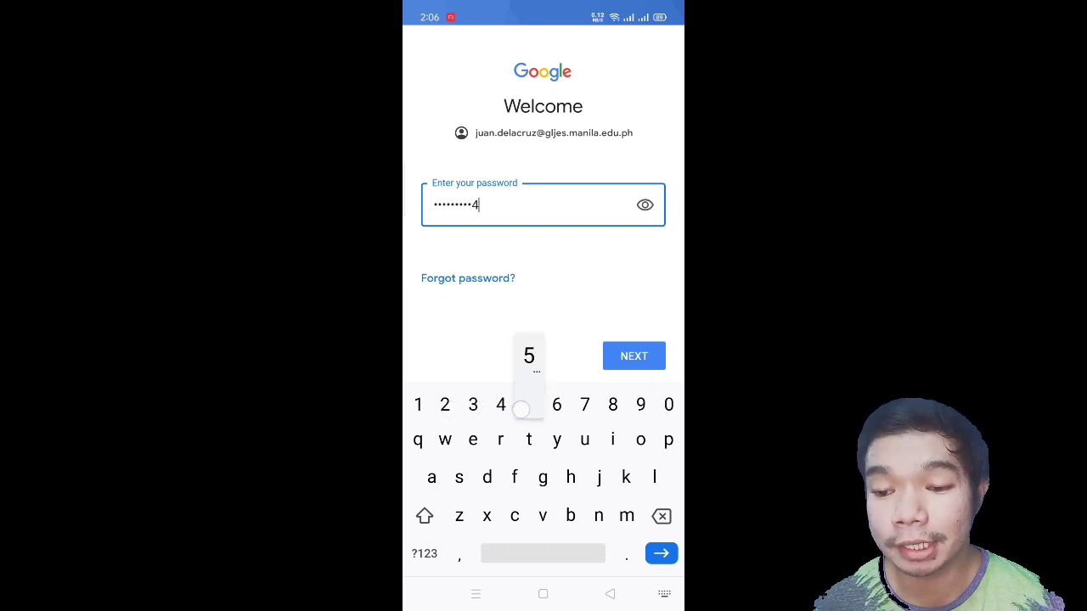
left_click(634, 356)
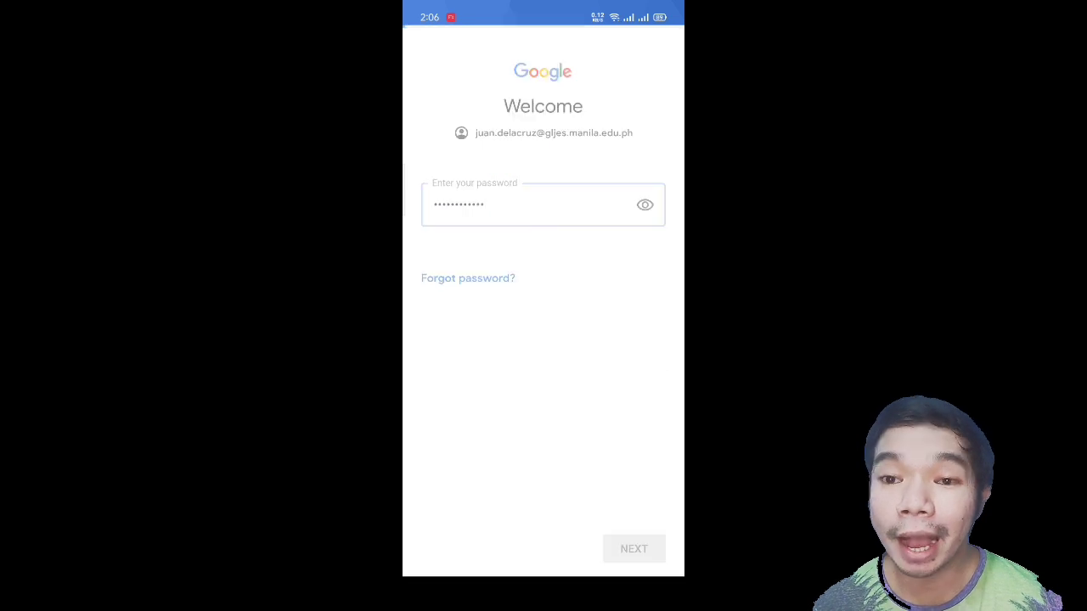